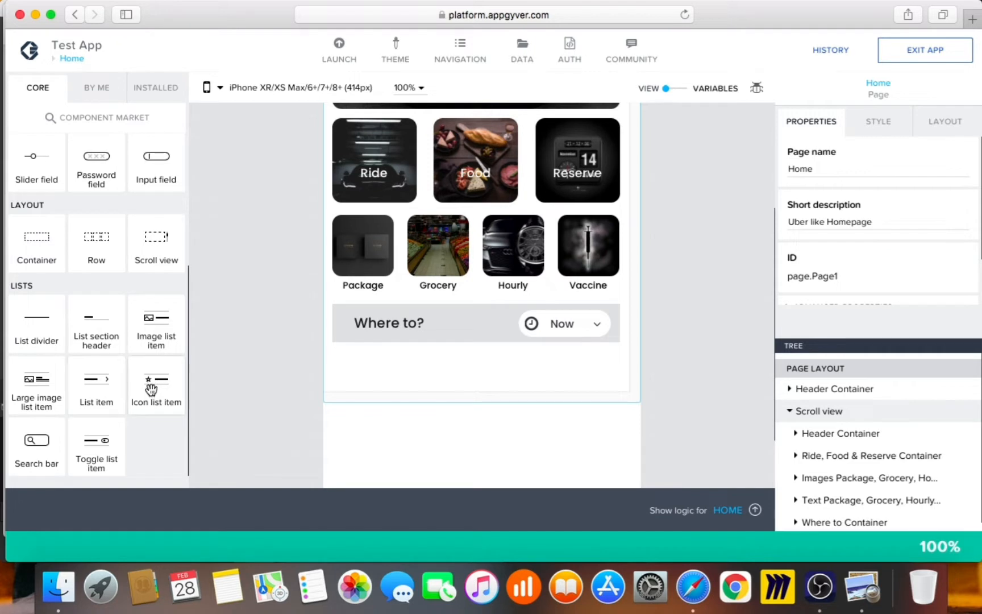
Step: Add a new container directly below the Where to Container in the page's scroll view
{"action": "left_click_drag", "start_coordinate": [179, 388], "coordinate": [156, 391]}
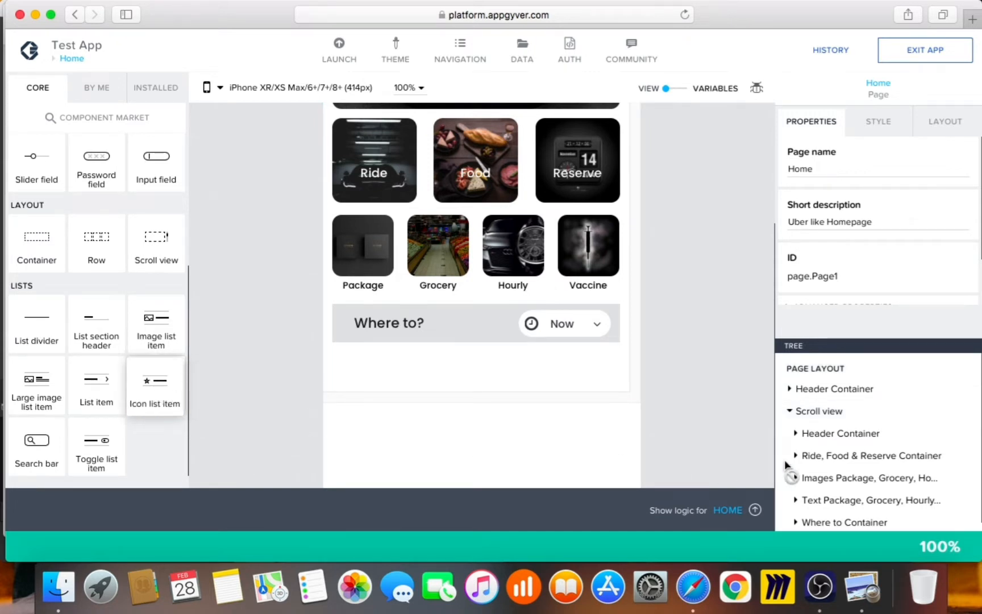
{"action": "scroll", "coordinate": [930, 470], "scroll_direction": "down", "scroll_amount": 1}
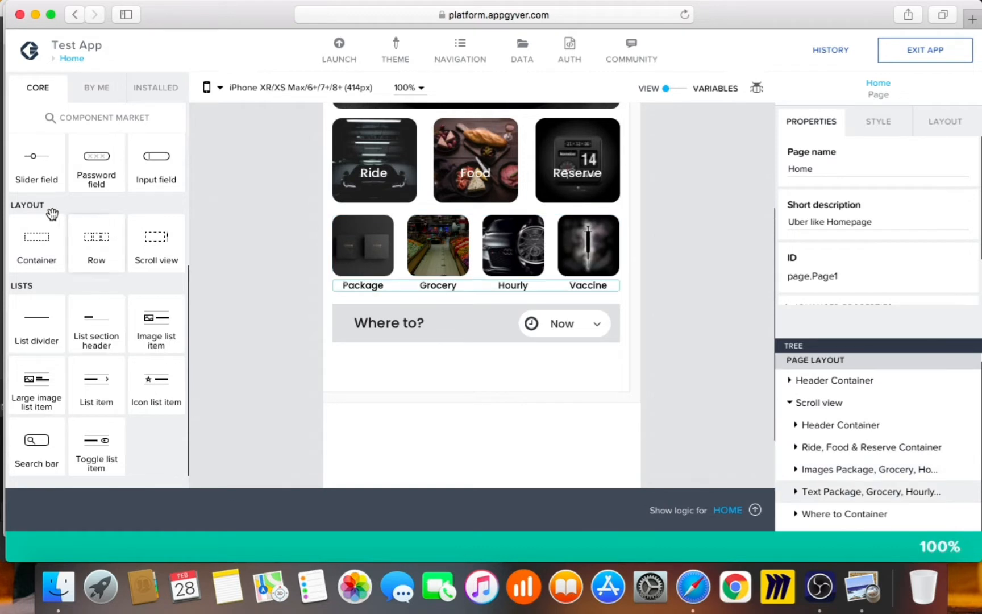
{"action": "left_click_drag", "start_coordinate": [36, 239], "coordinate": [845, 511]}
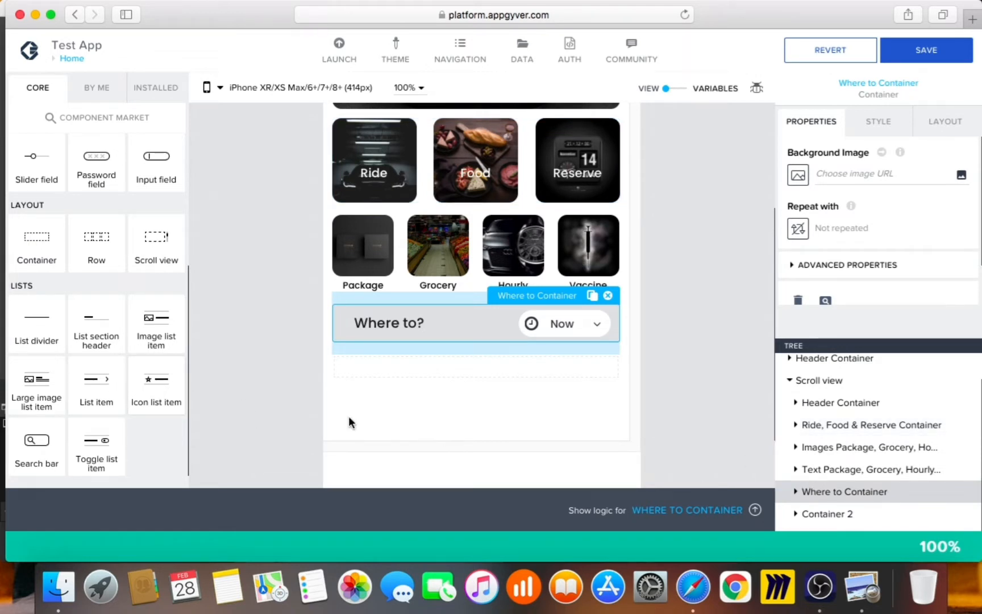
Step: Consult the Uber reference screenshot, place an icon list item inside the new container and duplicate it
{"action": "left_click", "coordinate": [862, 589]}
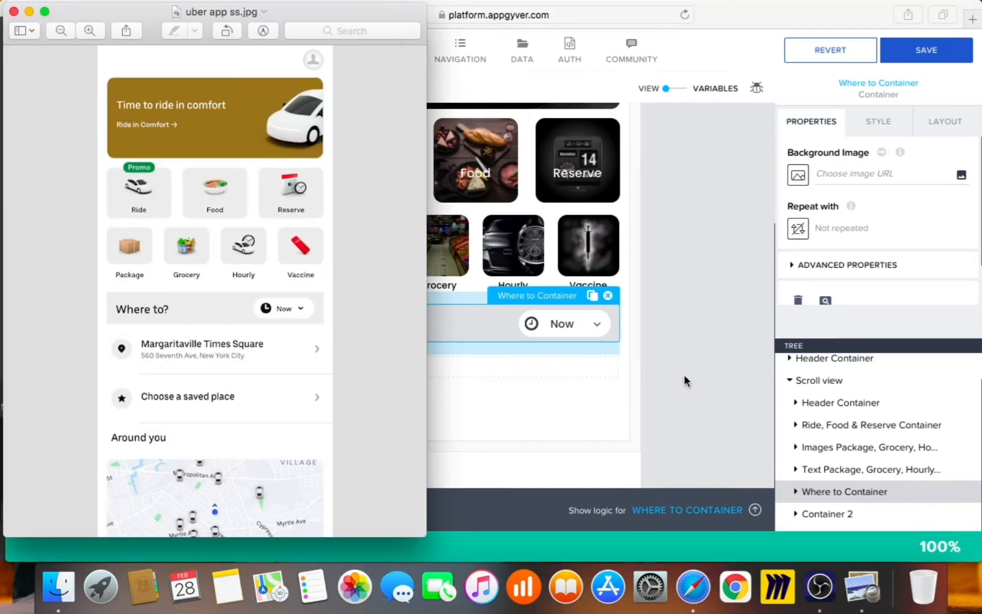
{"action": "left_click", "coordinate": [691, 459]}
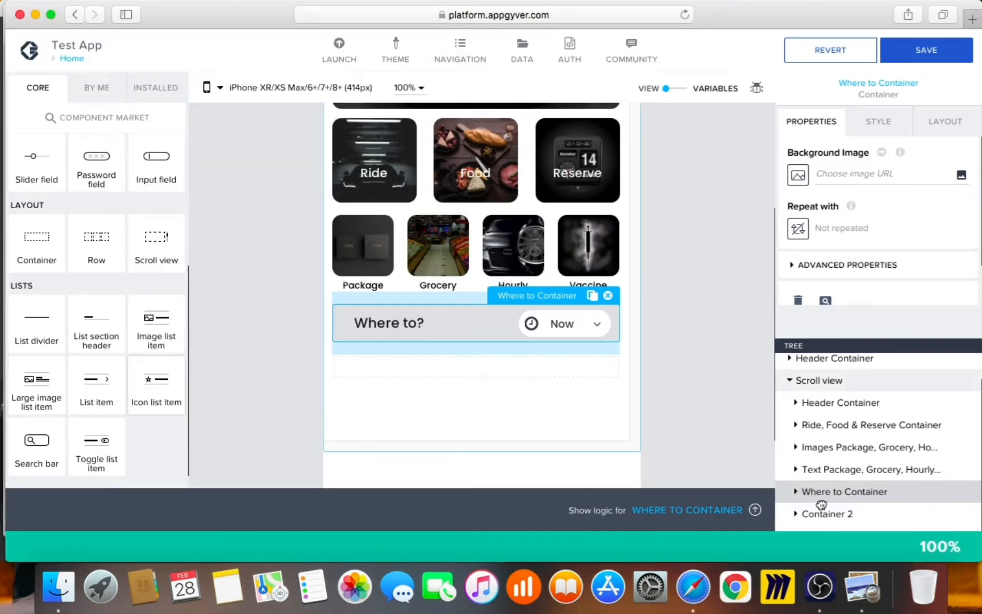
{"action": "left_click_drag", "start_coordinate": [821, 504], "coordinate": [822, 513]}
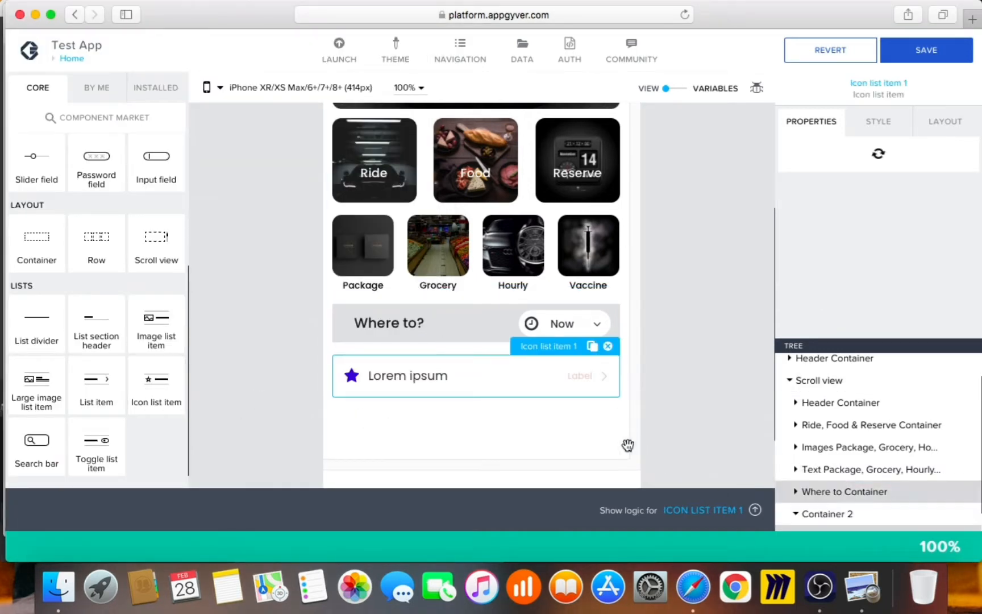
{"action": "left_click", "coordinate": [593, 347]}
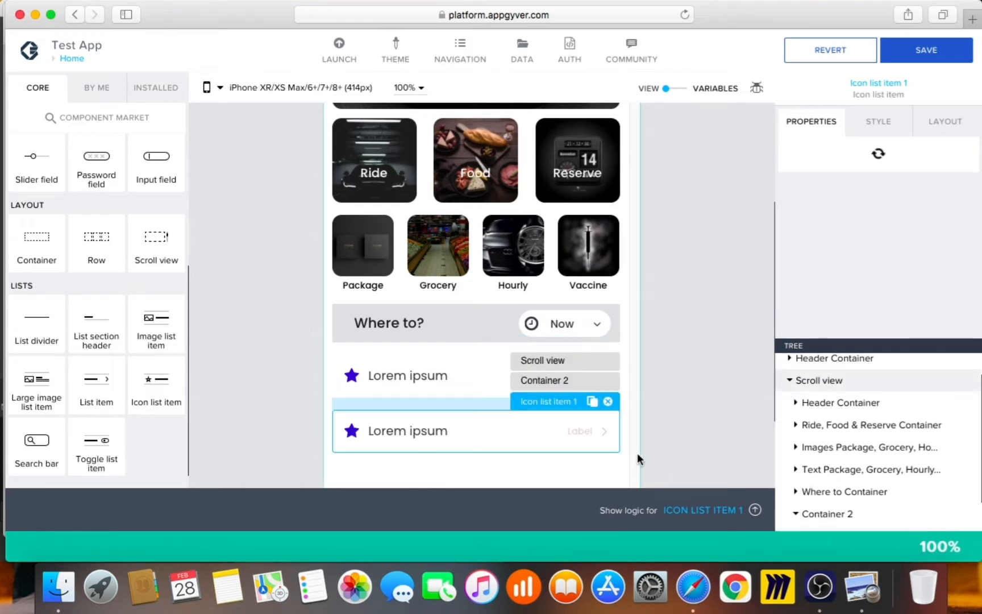
Step: Open the first icon list item in the style editor and set its star icon's color to Neutral low contrast
{"action": "left_click", "coordinate": [473, 414]}
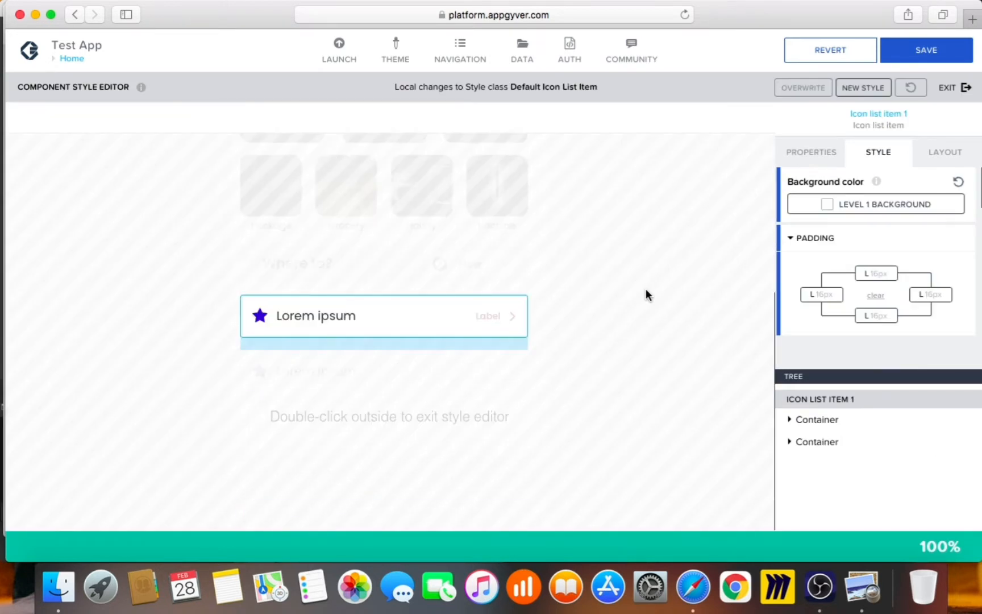
{"action": "left_click", "coordinate": [789, 421]}
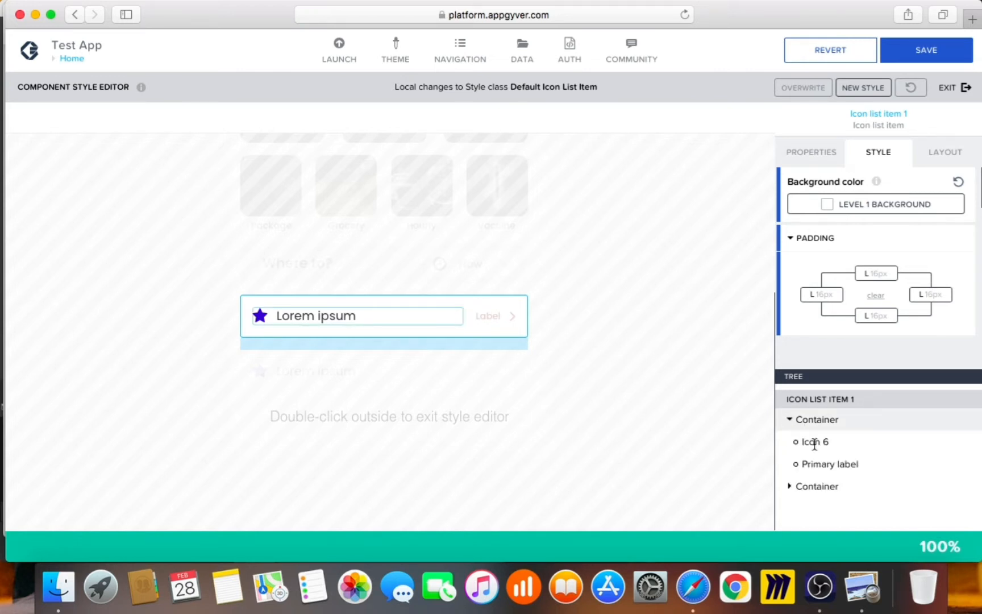
{"action": "left_click", "coordinate": [815, 443]}
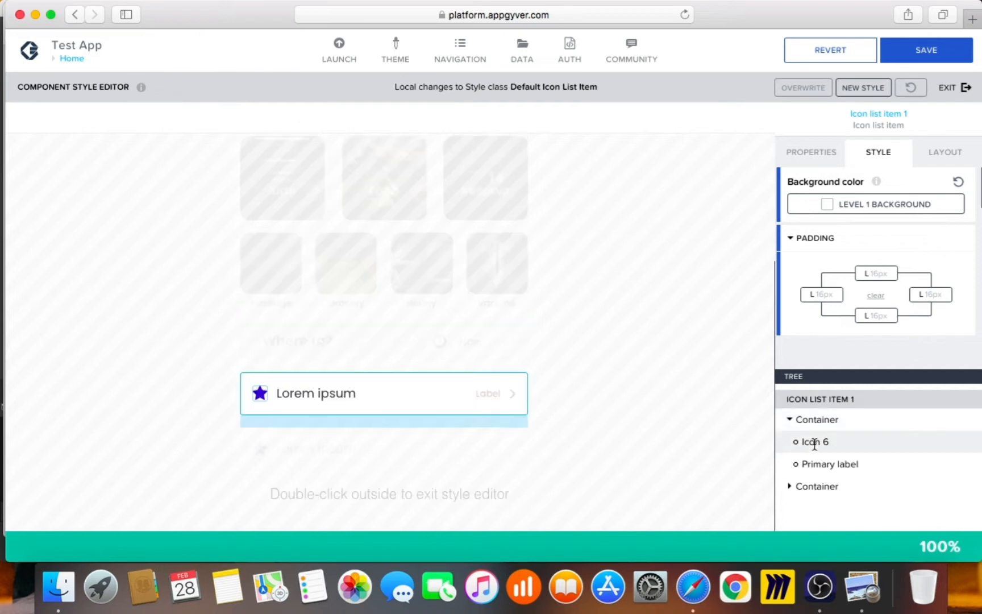
{"action": "left_click", "coordinate": [806, 159]}
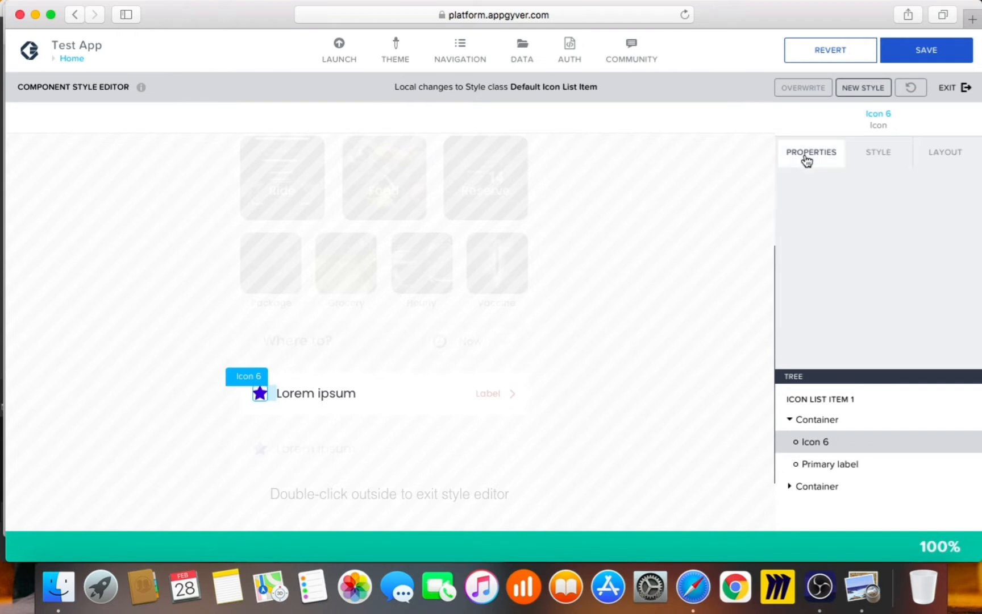
{"action": "left_click", "coordinate": [855, 158]}
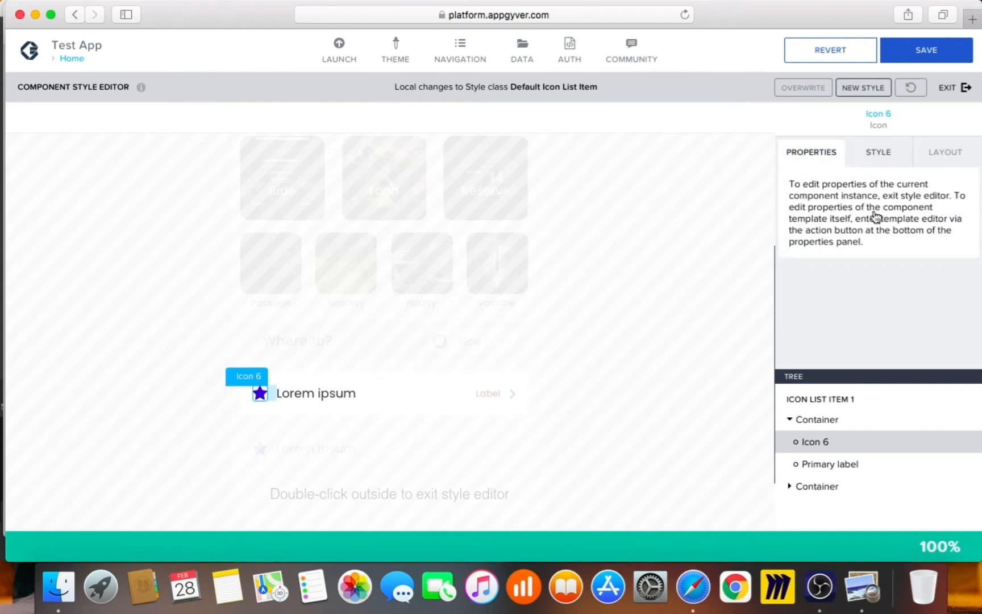
{"action": "scroll", "coordinate": [925, 294], "scroll_direction": "down", "scroll_amount": 3}
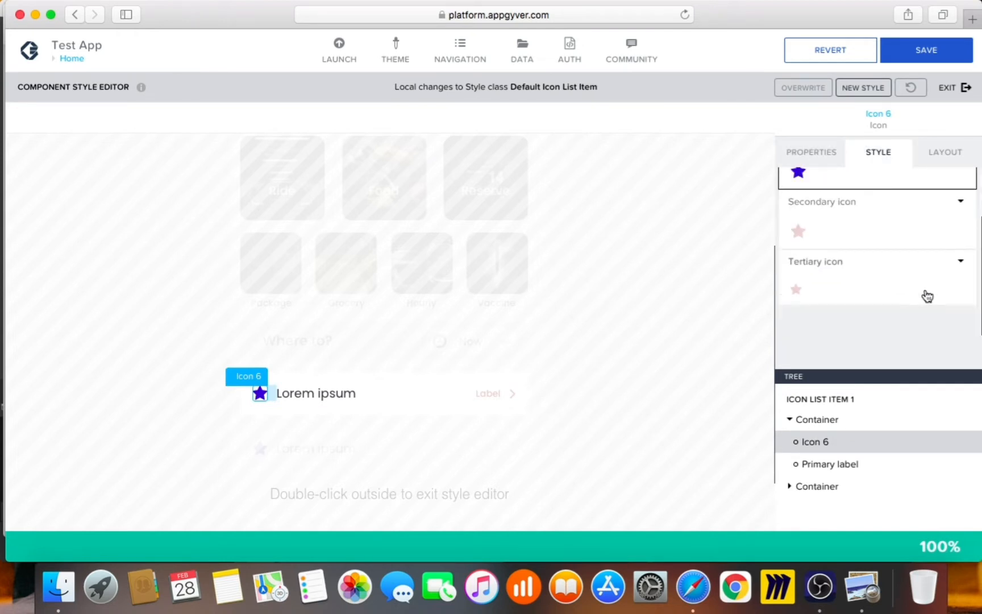
{"action": "scroll", "coordinate": [951, 219], "scroll_direction": "up", "scroll_amount": 3}
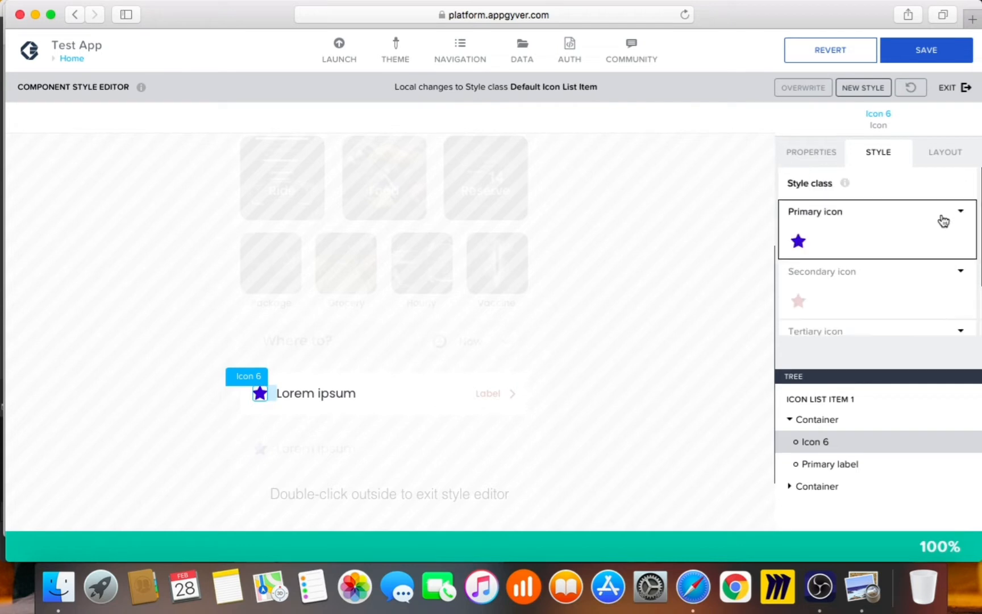
{"action": "left_click", "coordinate": [874, 236]}
{"action": "left_click", "coordinate": [867, 237]}
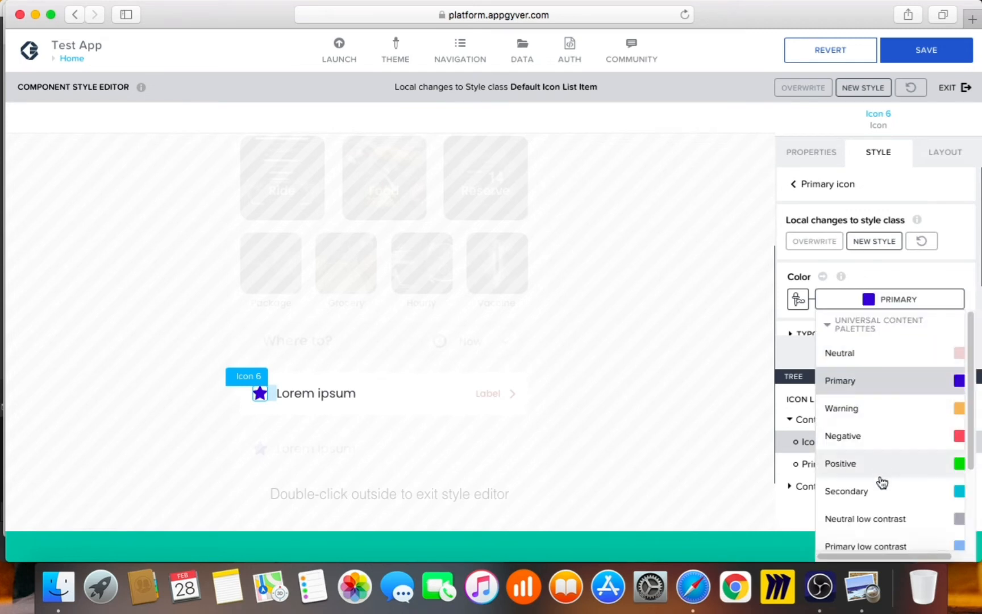
{"action": "left_click", "coordinate": [889, 518]}
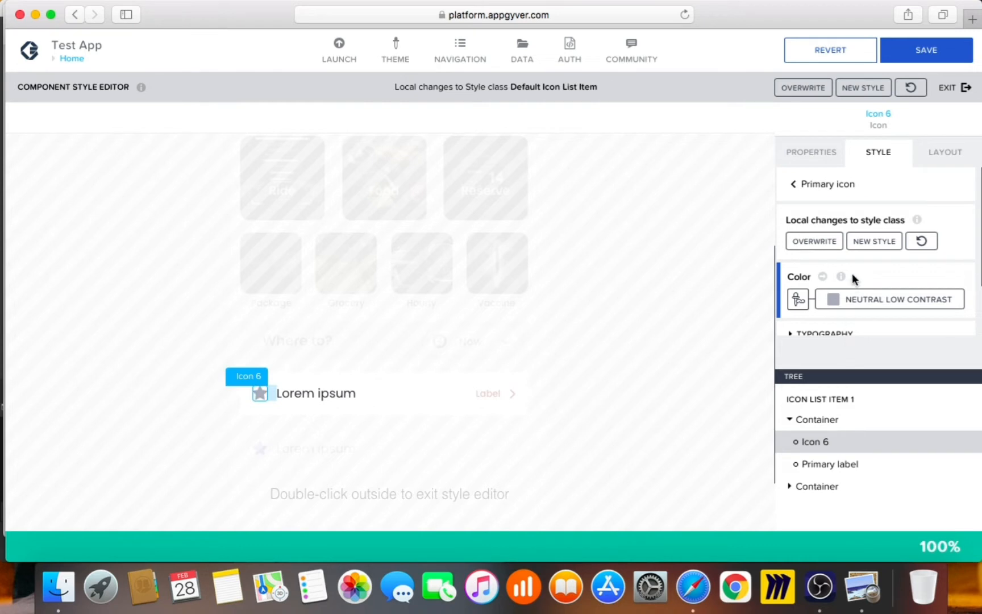
Step: Review the icon's remaining style settings and the primary label's style classes, and exit the style editor
{"action": "scroll", "coordinate": [875, 278], "scroll_direction": "down", "scroll_amount": 3}
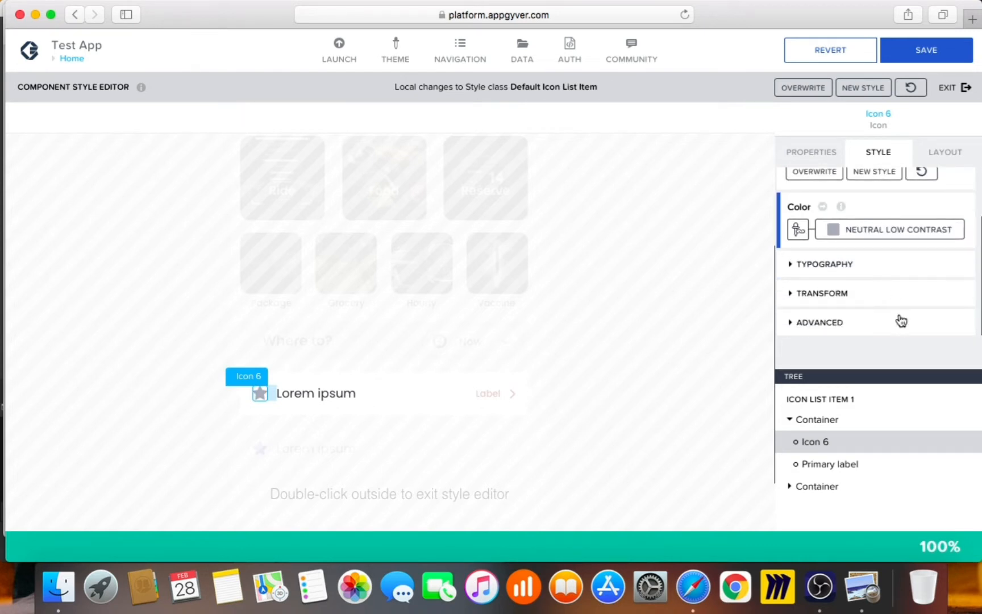
{"action": "left_click", "coordinate": [826, 466]}
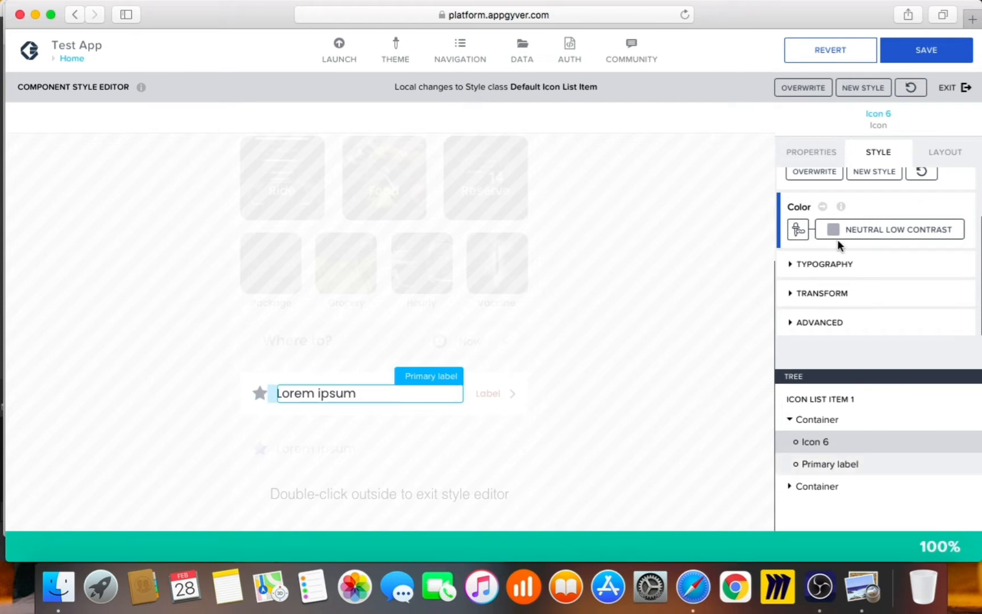
{"action": "left_click", "coordinate": [871, 470]}
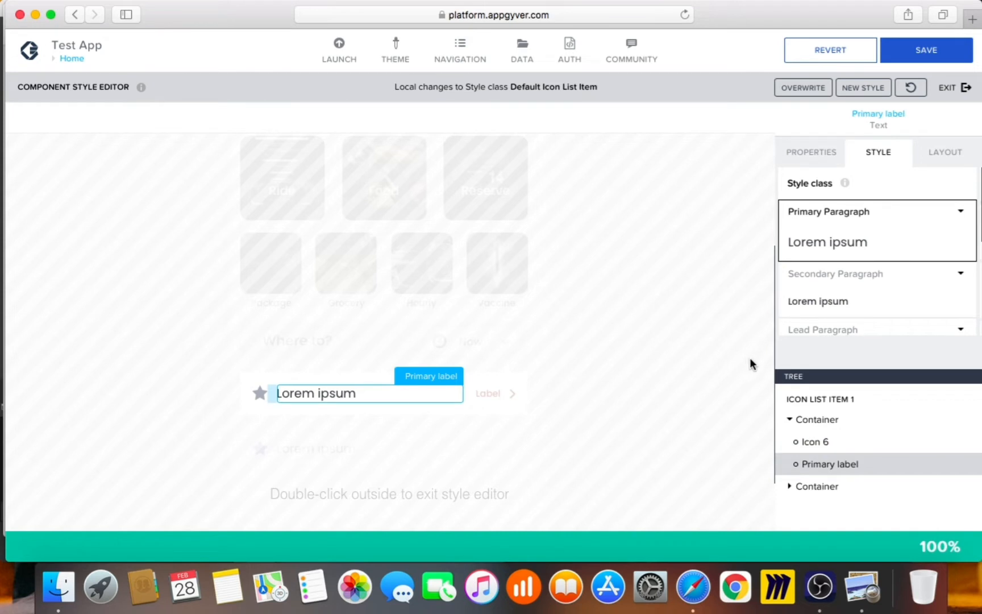
{"action": "double_click", "coordinate": [659, 302]}
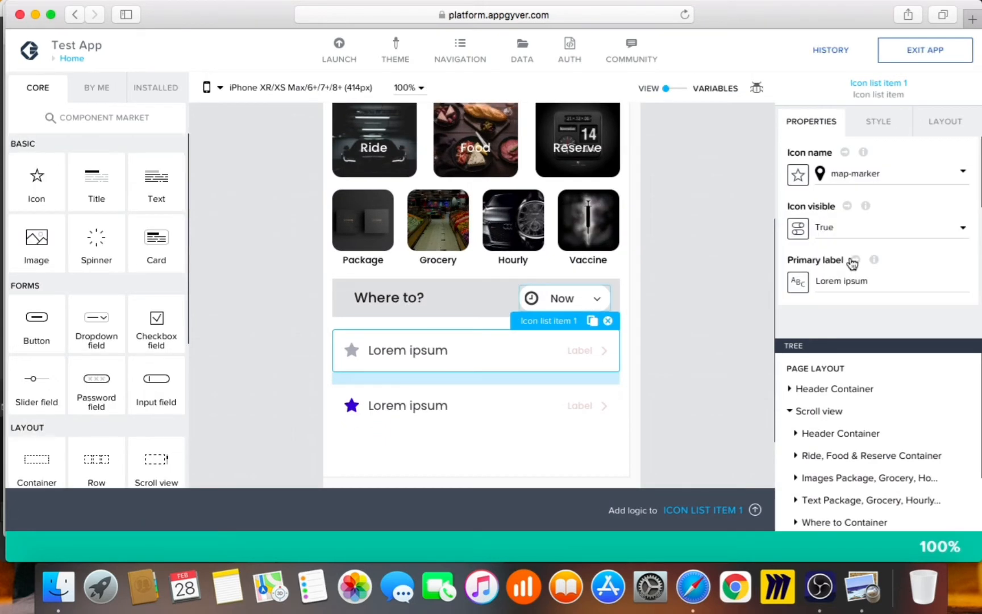
Step: Set the first list item's primary label to "Business Name"
{"action": "scroll", "coordinate": [853, 263], "scroll_direction": "down", "scroll_amount": 5}
{"action": "scroll", "coordinate": [854, 197], "scroll_direction": "up", "scroll_amount": 3}
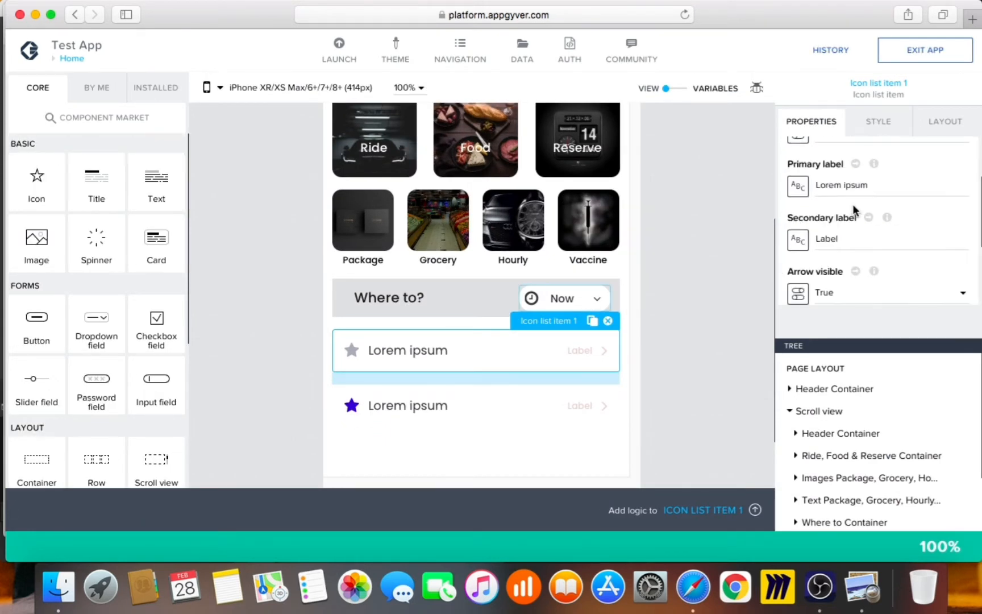
{"action": "left_click_drag", "start_coordinate": [876, 186], "coordinate": [805, 193]}
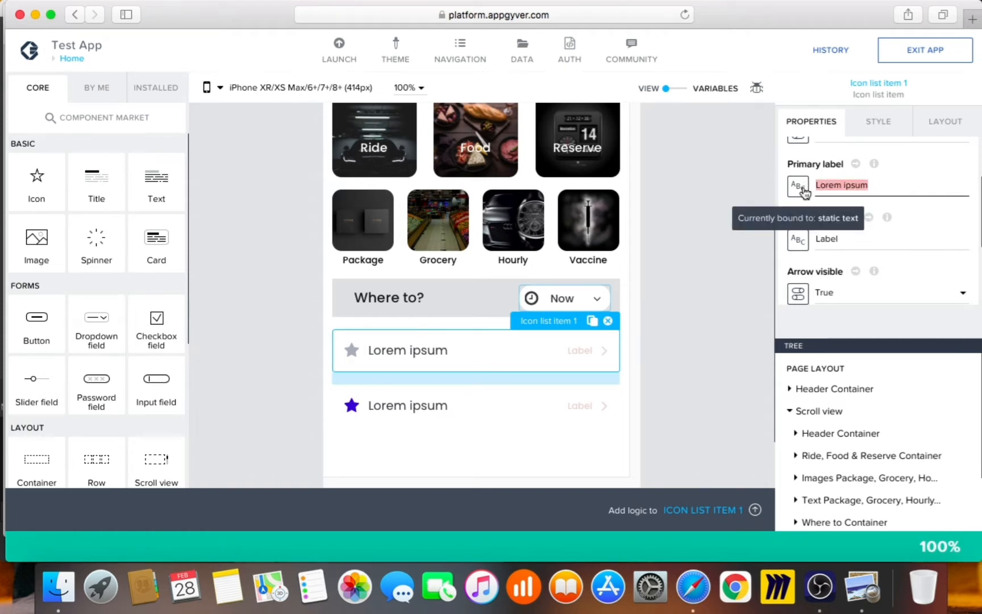
{"action": "type", "text": "Busi"}
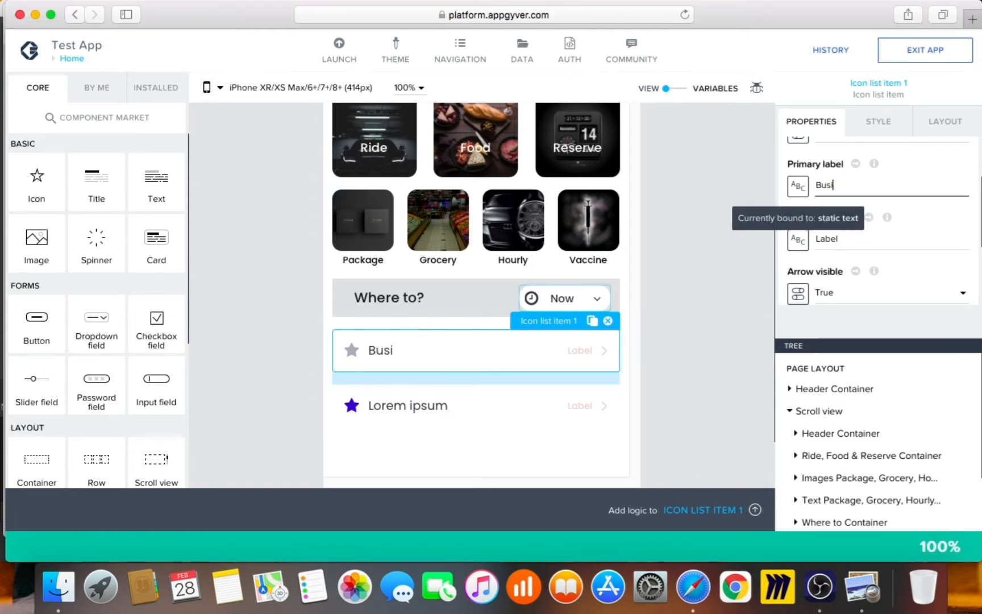
{"action": "type", "text": "ness Name"}
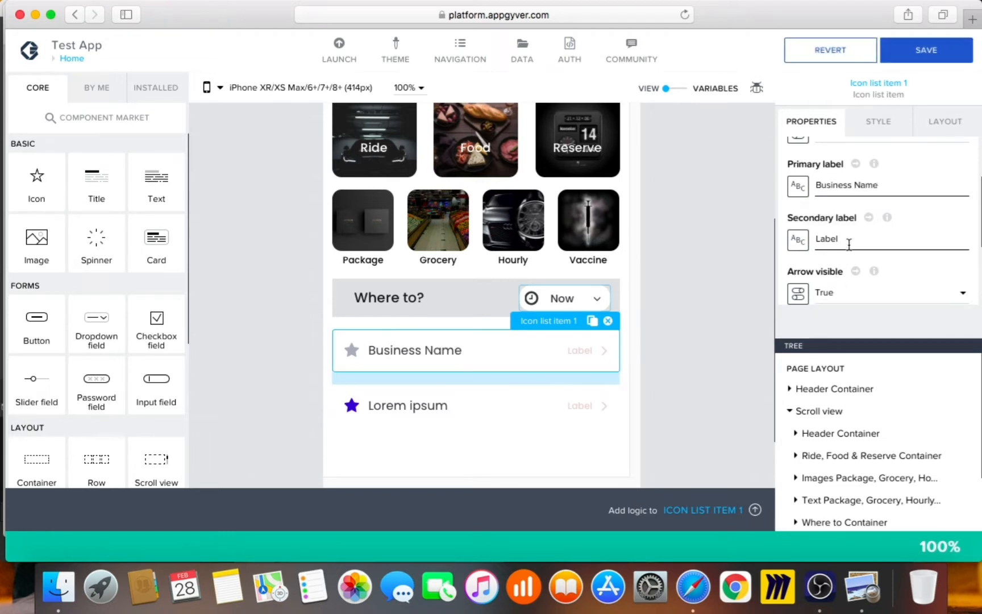
Step: Open the first icon list item in the component template editor and add a text element between its two containers
{"action": "scroll", "coordinate": [846, 250], "scroll_direction": "down", "scroll_amount": 3}
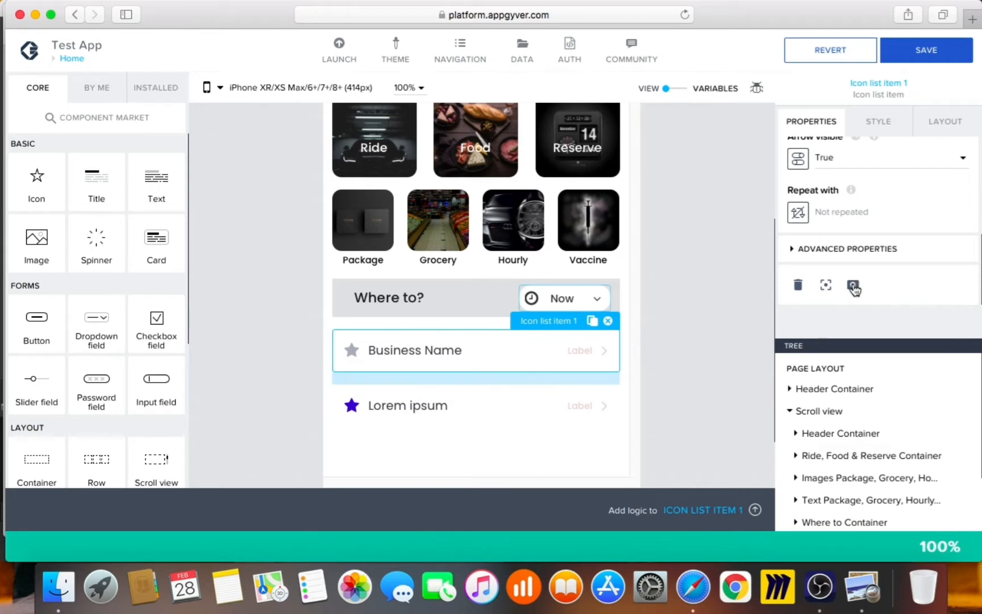
{"action": "left_click", "coordinate": [846, 250]}
{"action": "scroll", "coordinate": [841, 281], "scroll_direction": "down", "scroll_amount": 3}
{"action": "scroll", "coordinate": [817, 283], "scroll_direction": "down", "scroll_amount": 4}
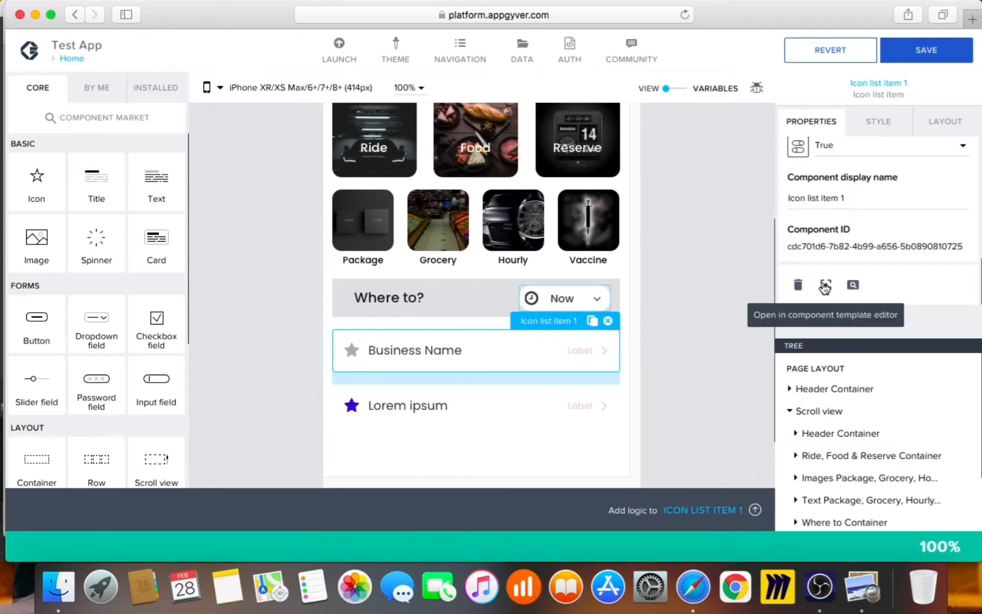
{"action": "left_click", "coordinate": [824, 286]}
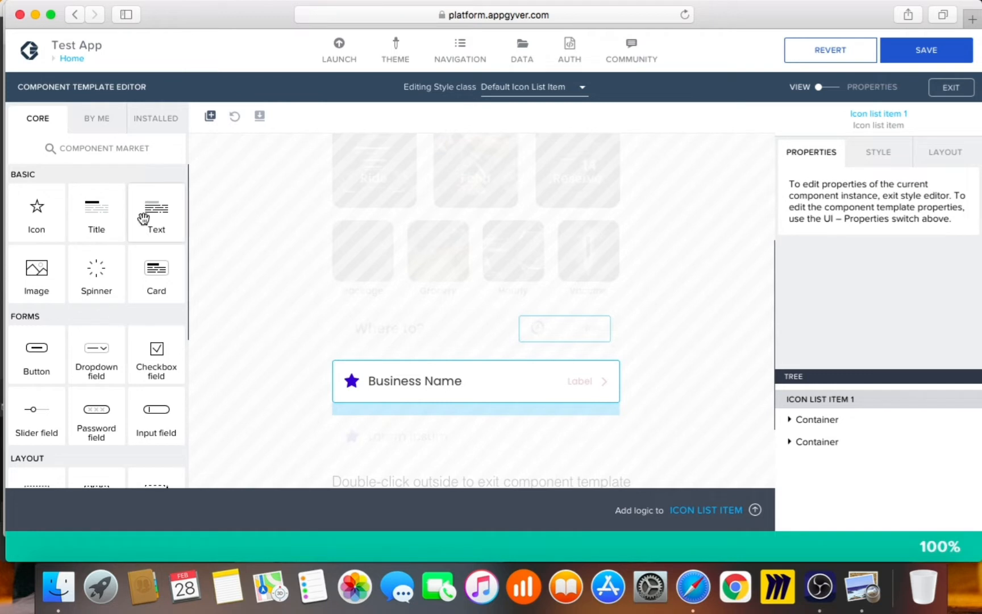
{"action": "left_click_drag", "start_coordinate": [142, 216], "coordinate": [404, 397]}
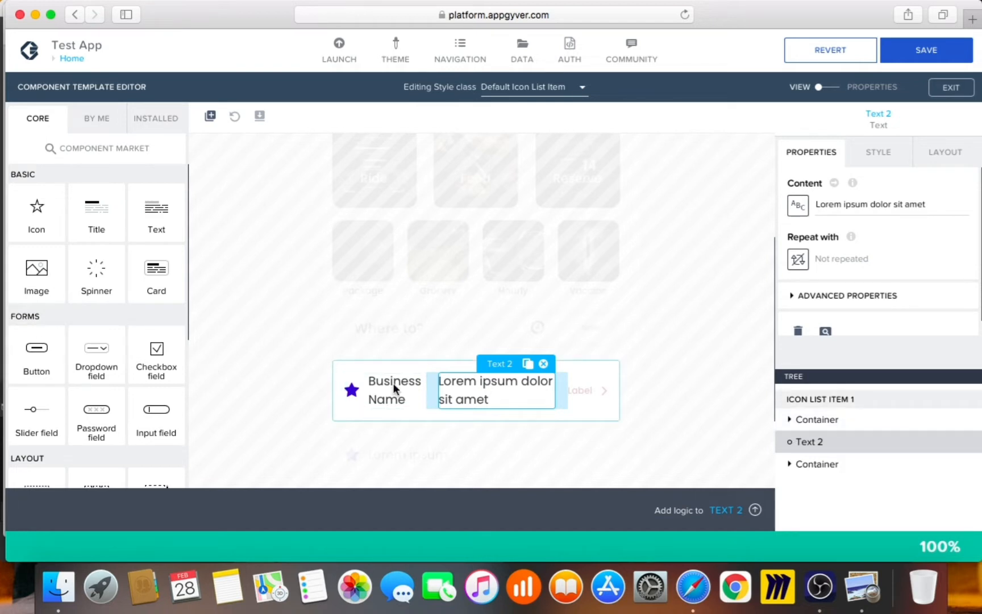
Step: Add a container after the list item's first container and place the Text 2 element inside it
{"action": "scroll", "coordinate": [108, 375], "scroll_direction": "down", "scroll_amount": 5}
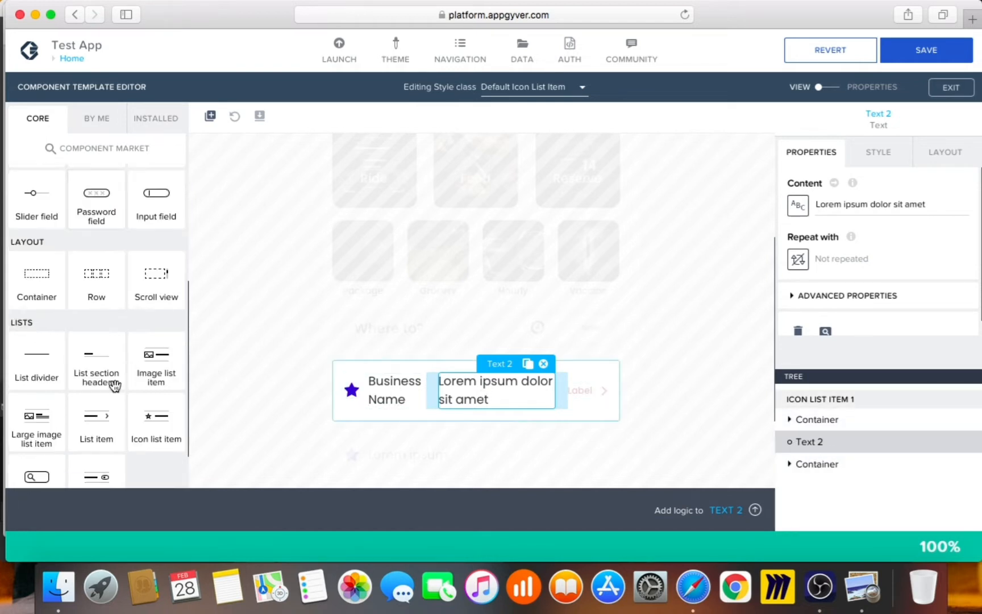
{"action": "scroll", "coordinate": [68, 421], "scroll_direction": "down", "scroll_amount": 2}
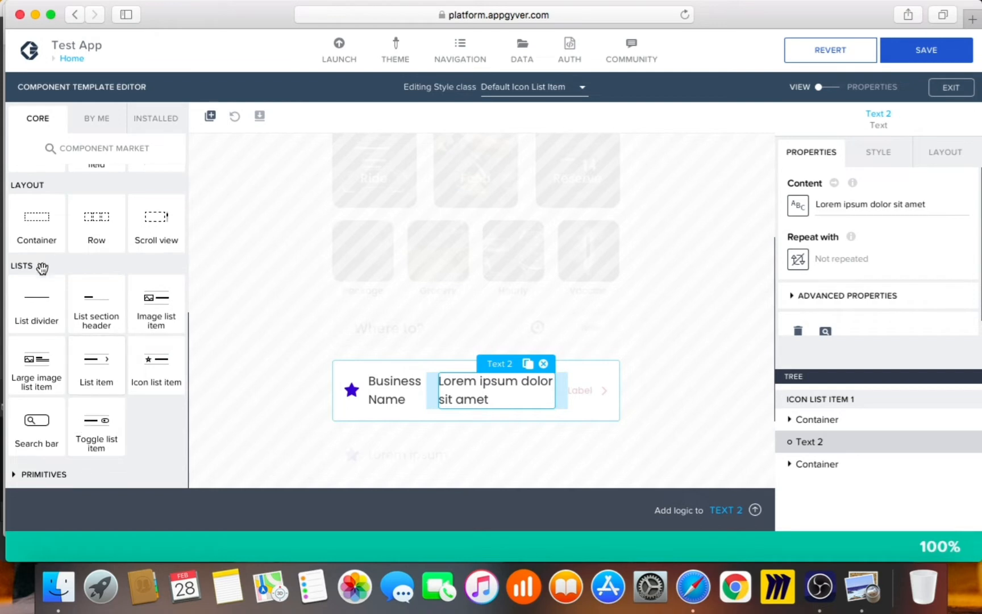
{"action": "left_click_drag", "start_coordinate": [31, 219], "coordinate": [813, 424]}
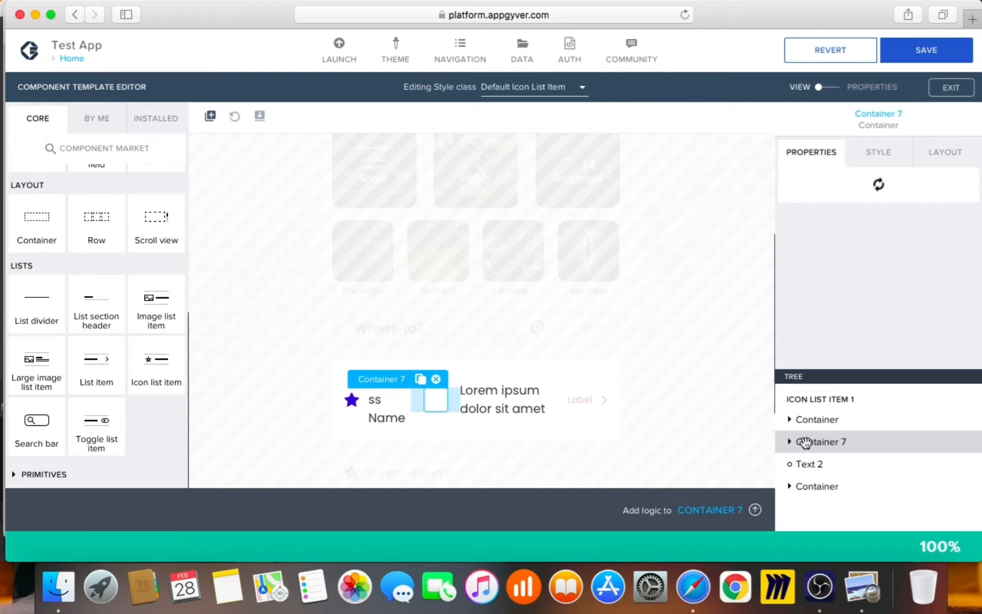
{"action": "left_click", "coordinate": [810, 446]}
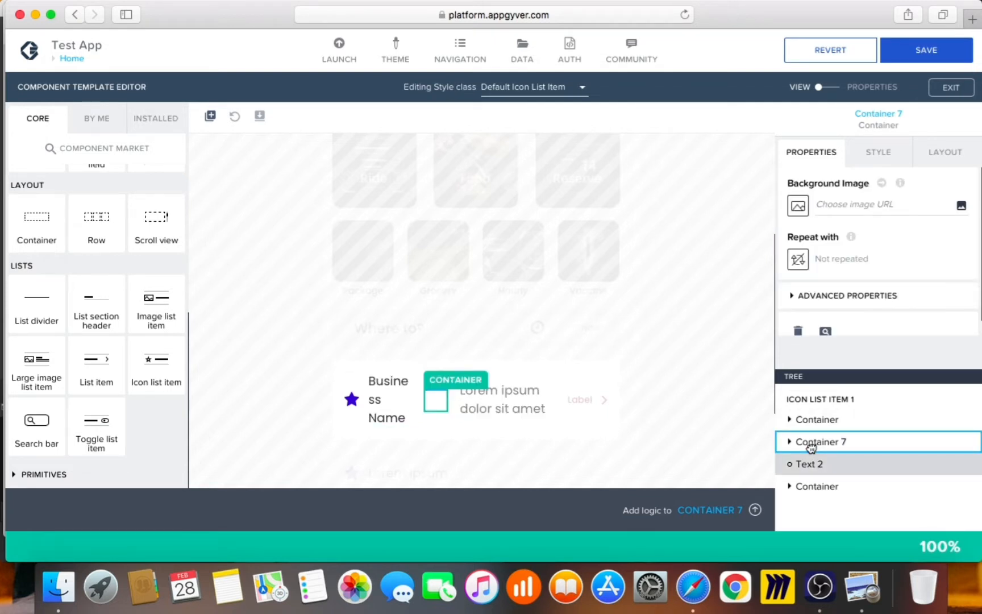
{"action": "left_click_drag", "start_coordinate": [810, 447], "coordinate": [809, 445]}
Step: Move the primary label out of the icon's container into the new container, above Text 2
{"action": "left_click", "coordinate": [789, 421]}
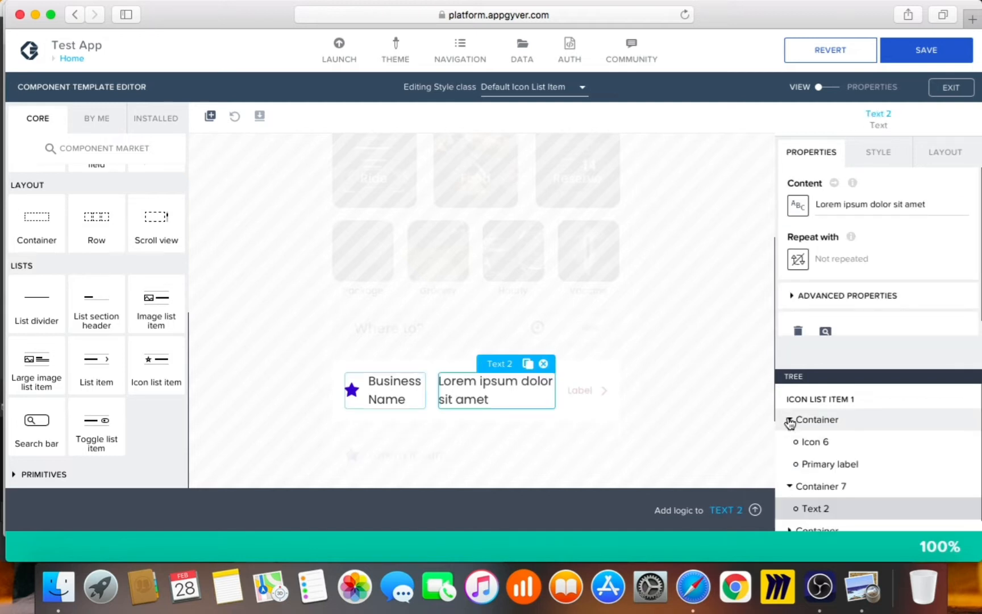
{"action": "scroll", "coordinate": [818, 468], "scroll_direction": "down", "scroll_amount": 1}
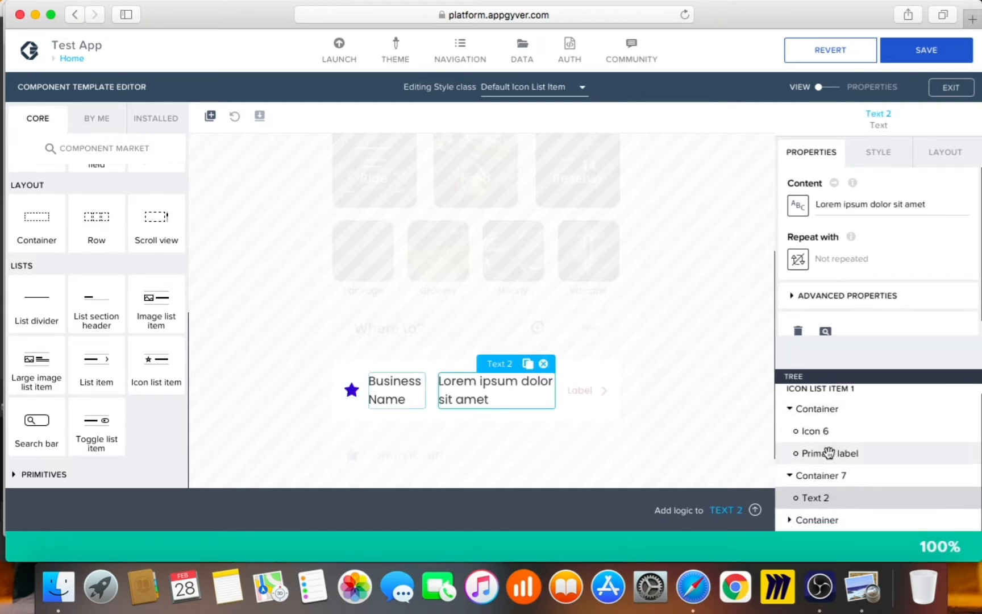
{"action": "left_click_drag", "start_coordinate": [829, 452], "coordinate": [832, 489]}
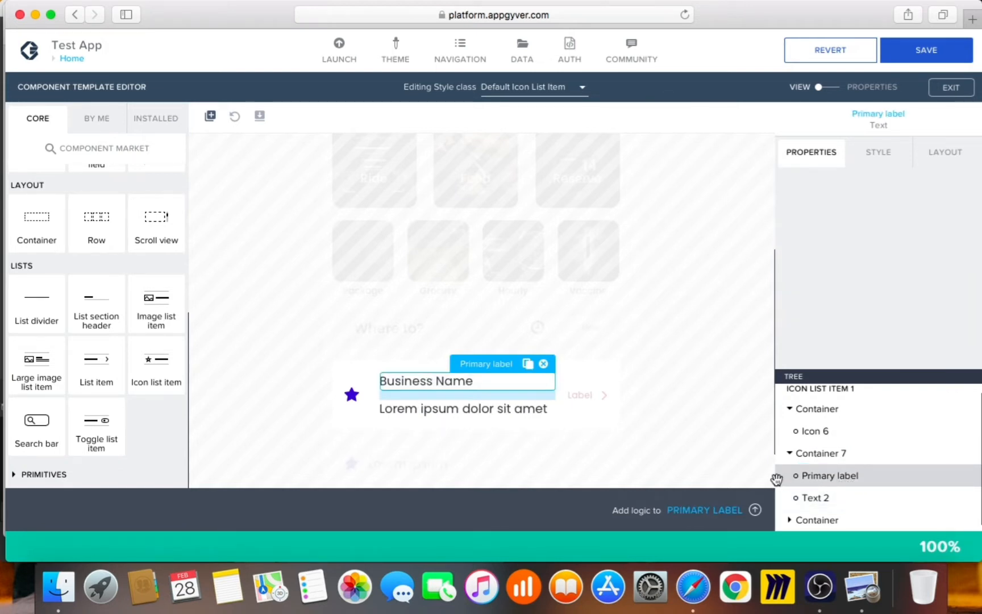
Step: Set the primary label's bottom gap to XXS (2px) to bring the two text lines closer together
{"action": "left_click", "coordinate": [922, 158]}
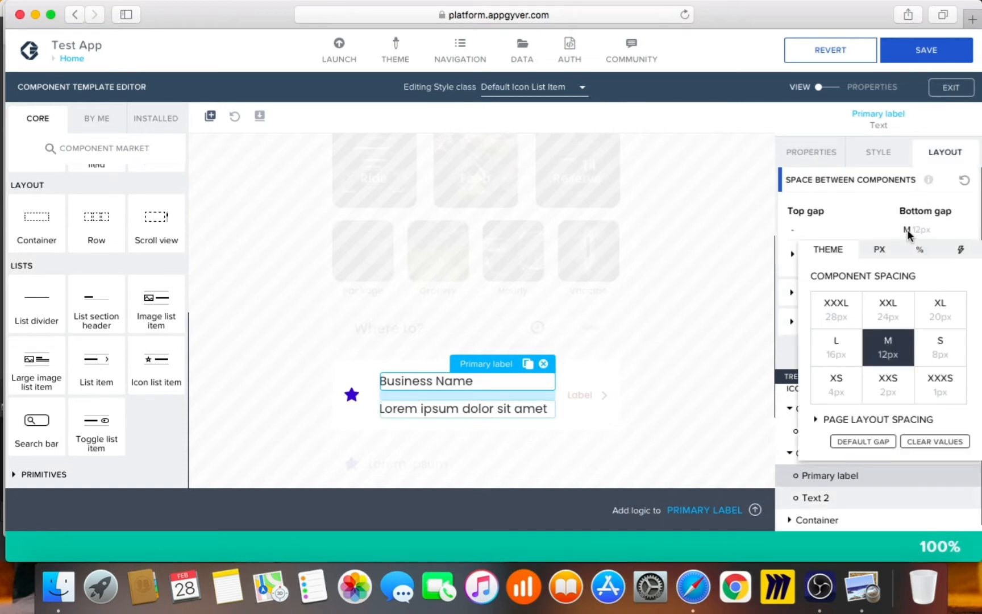
{"action": "left_click", "coordinate": [907, 234]}
{"action": "left_click", "coordinate": [885, 391]}
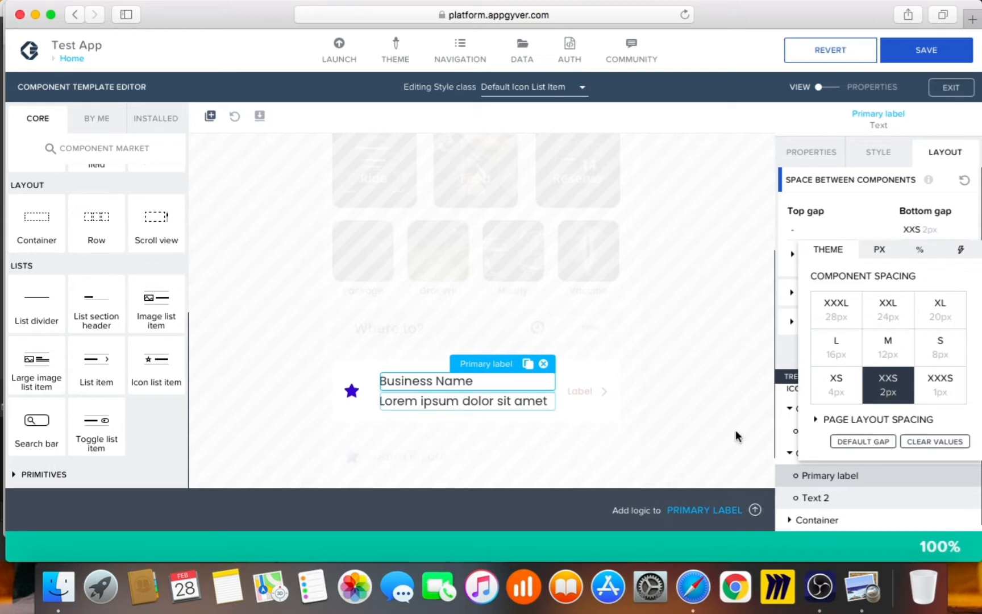
Step: Give Text 2 the Secondary Paragraph style and set its content to "Business Address"
{"action": "left_click", "coordinate": [828, 496]}
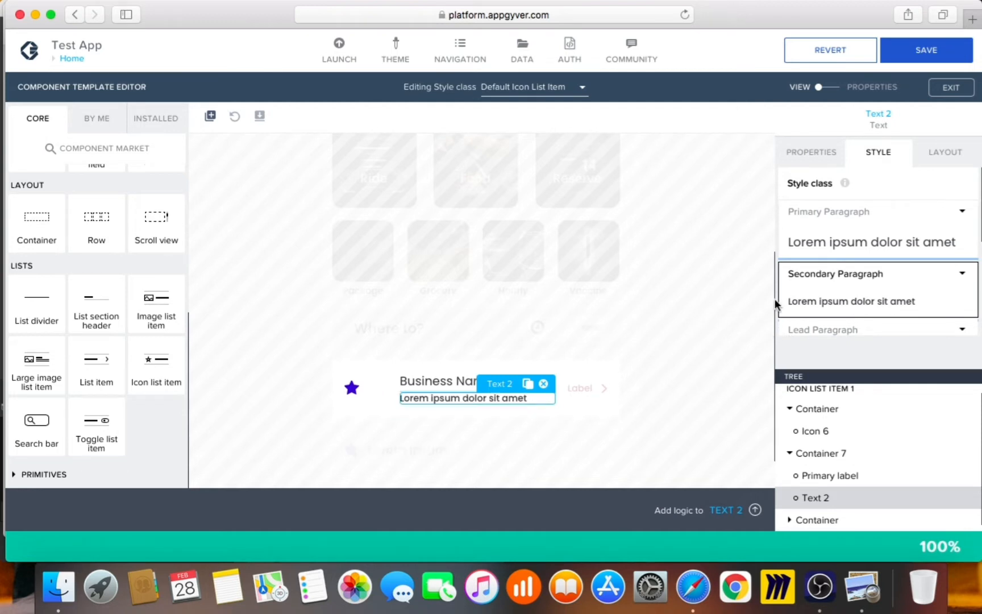
{"action": "left_click", "coordinate": [823, 156]}
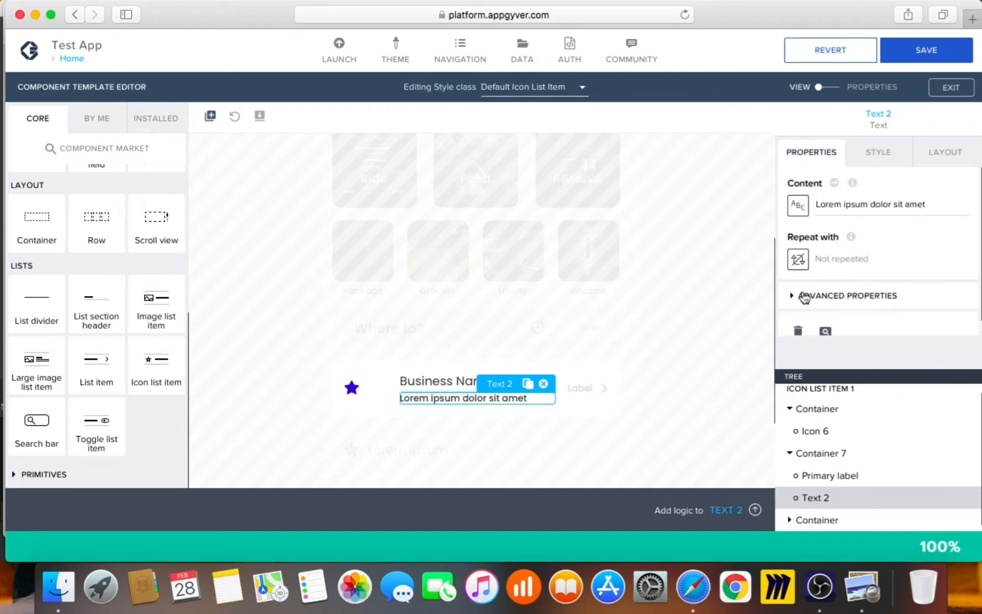
{"action": "left_click_drag", "start_coordinate": [935, 207], "coordinate": [671, 194]}
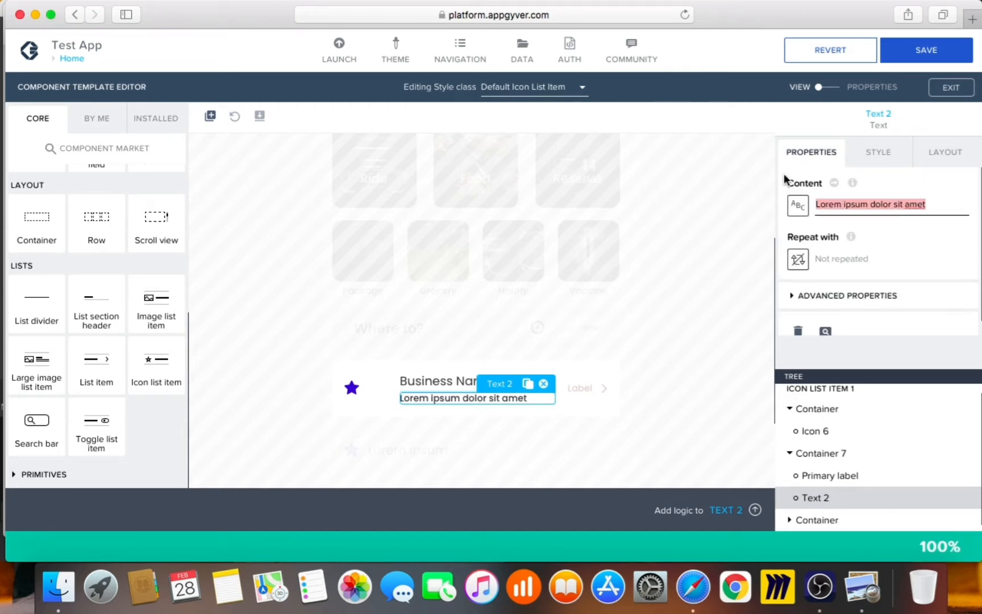
{"action": "type", "text": "Business"}
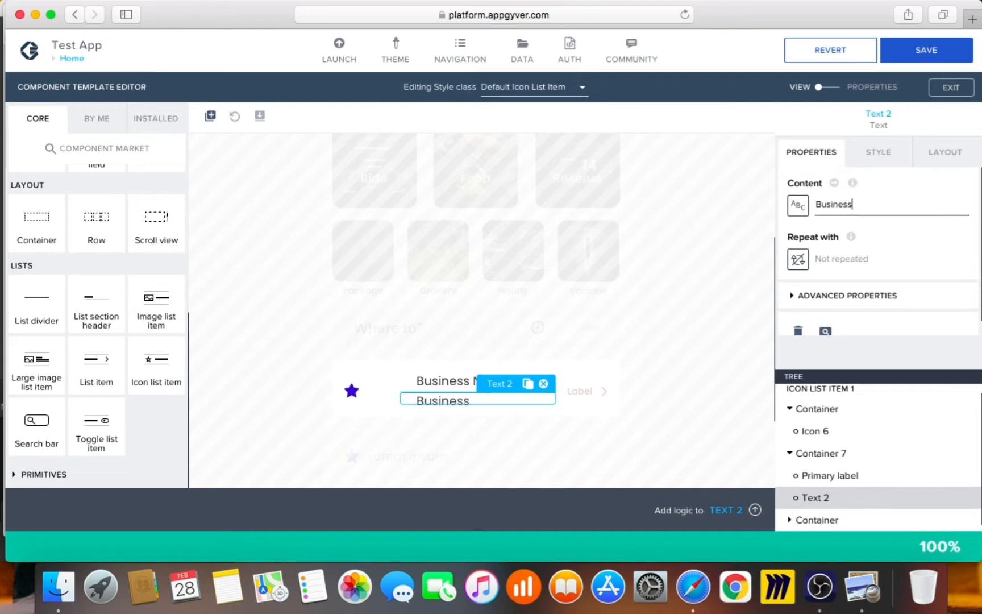
{"action": "type", "text": " Address"}
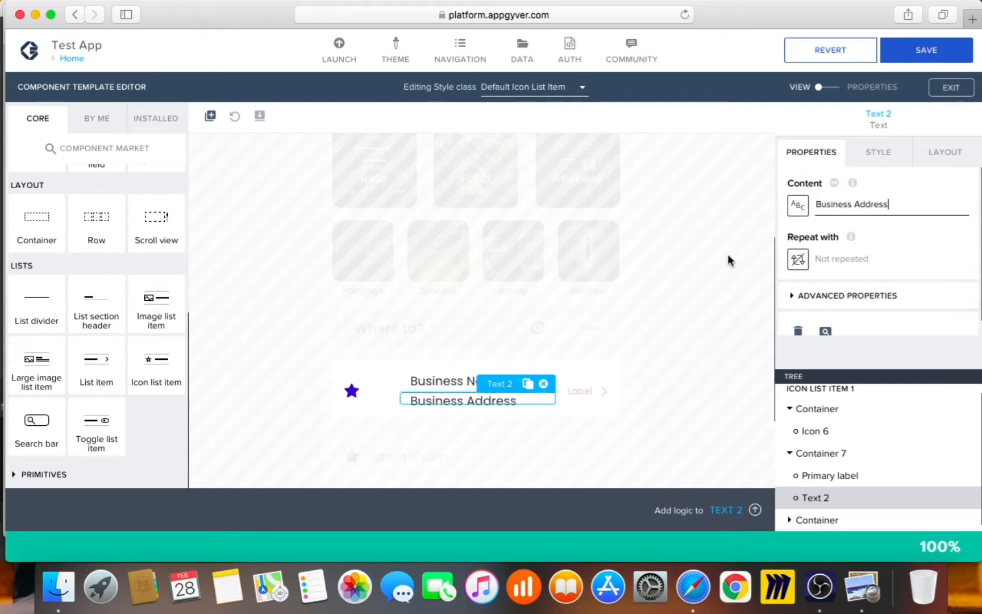
{"action": "left_click", "coordinate": [712, 273]}
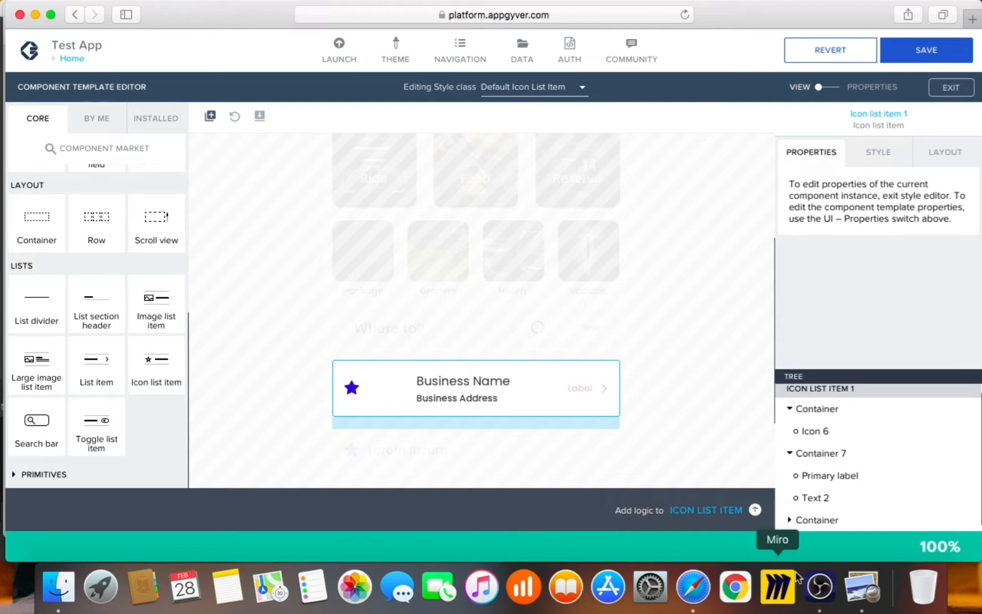
Step: Check the list items in the Uber reference screenshot and delete the secondary label from the list item's last container
{"action": "left_click", "coordinate": [862, 587]}
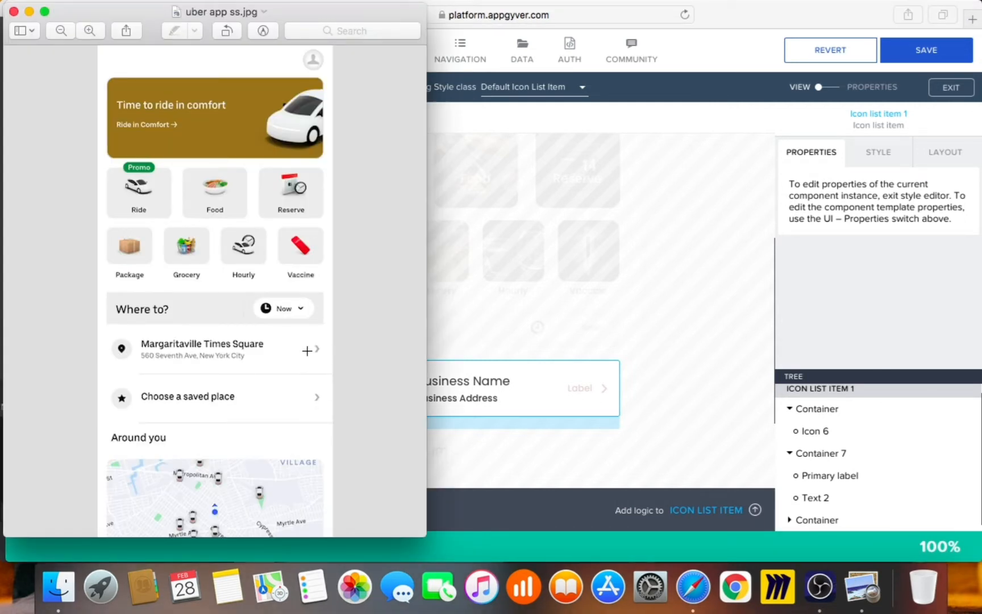
{"action": "left_click", "coordinate": [695, 322]}
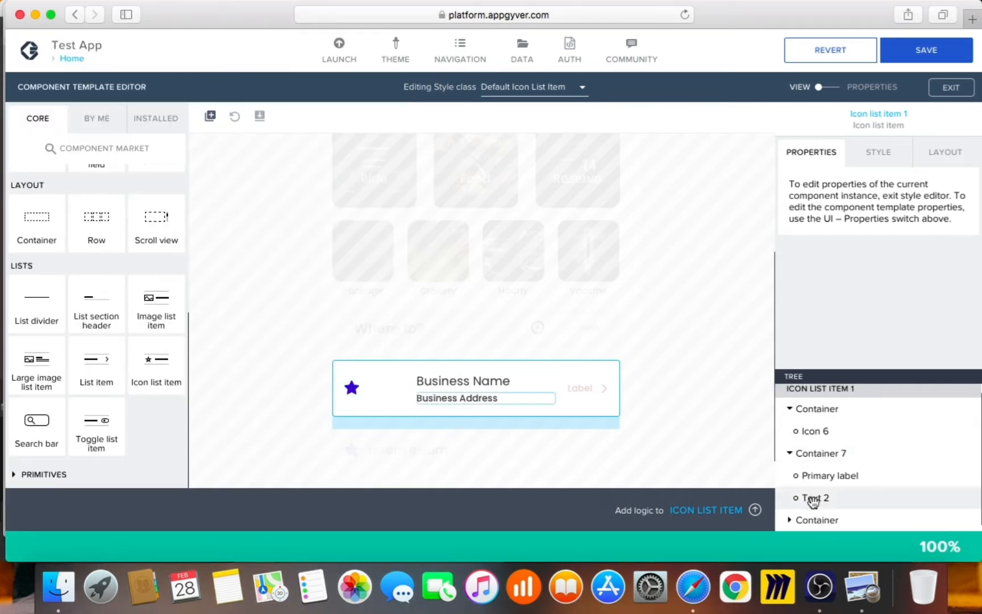
{"action": "scroll", "coordinate": [830, 490], "scroll_direction": "down", "scroll_amount": 1}
{"action": "left_click", "coordinate": [789, 515]}
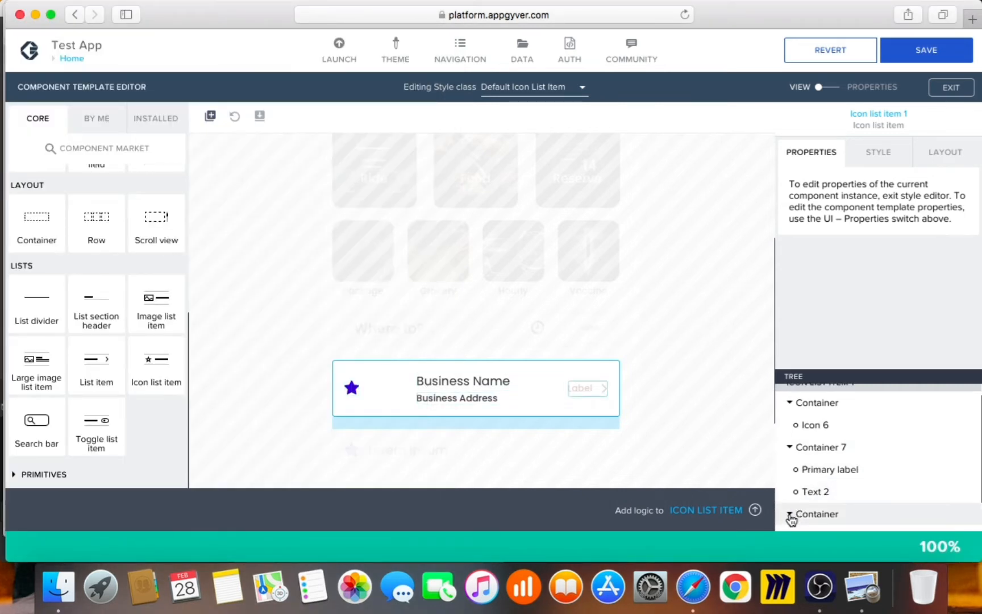
{"action": "scroll", "coordinate": [846, 496], "scroll_direction": "down", "scroll_amount": 3}
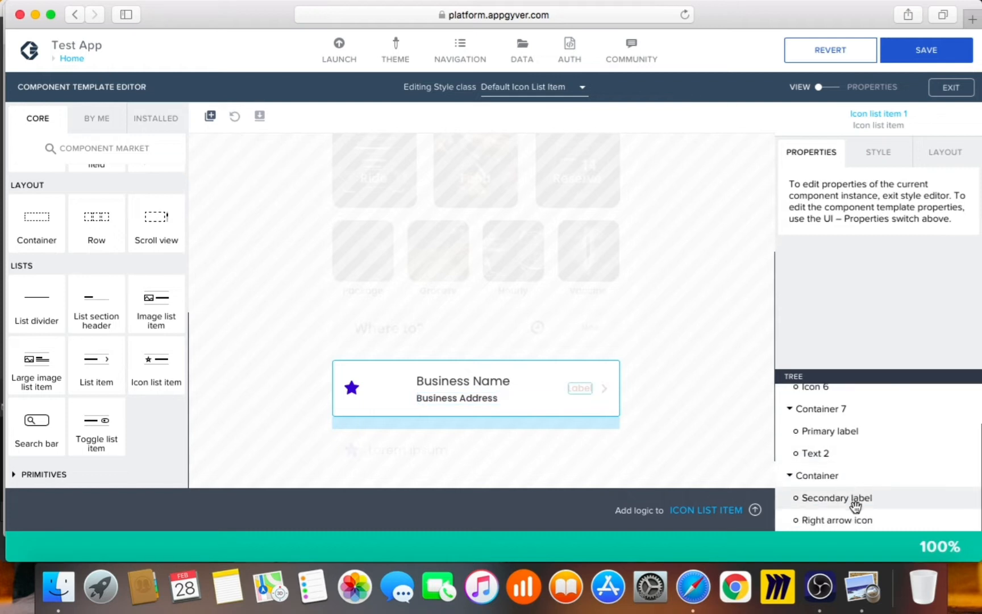
{"action": "left_click", "coordinate": [852, 503]}
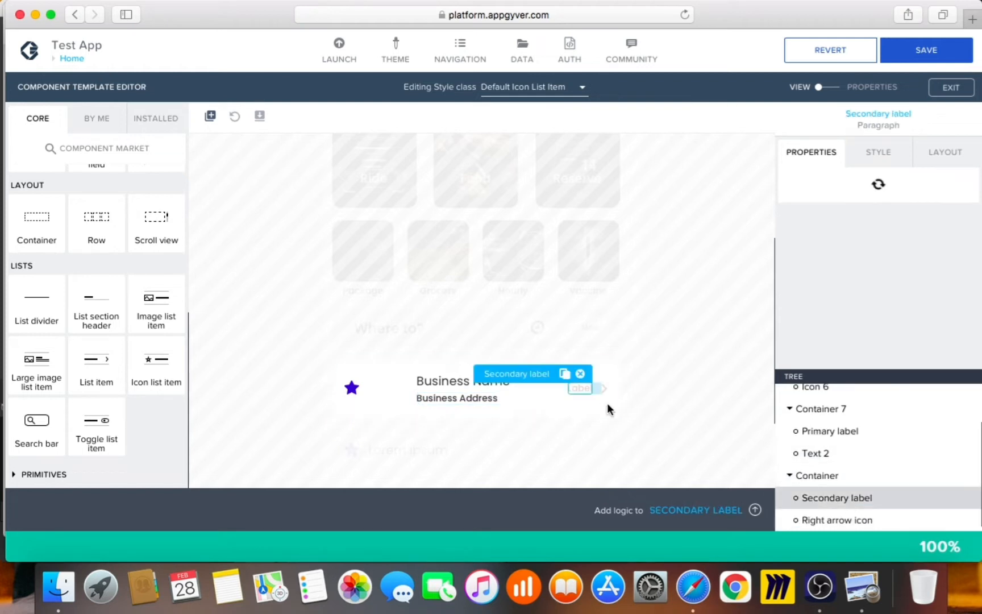
{"action": "left_click", "coordinate": [579, 374]}
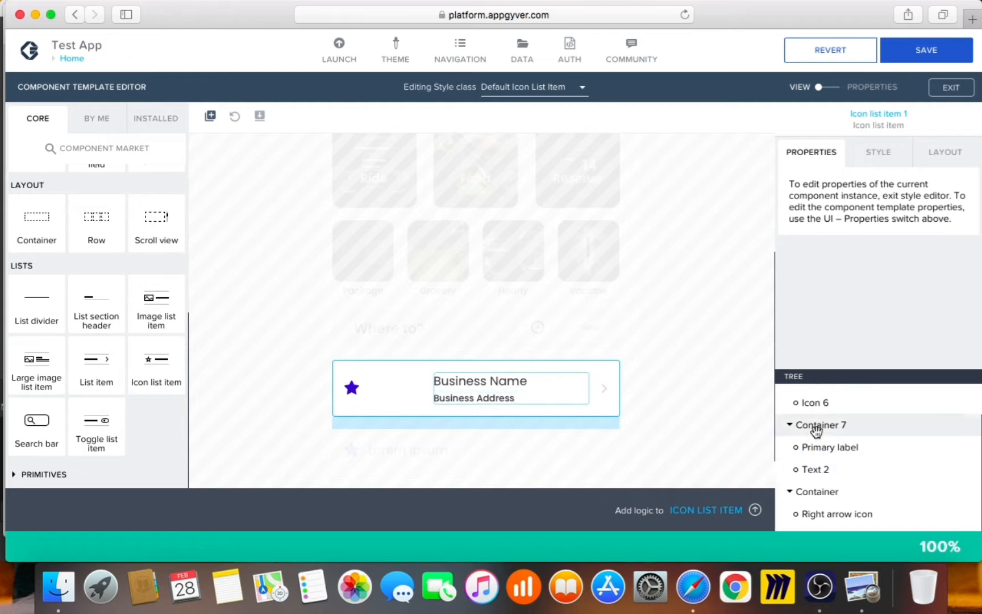
Step: Set the left gap of Container 7, which holds the two text lines, to XS (4px)
{"action": "left_click", "coordinate": [817, 428]}
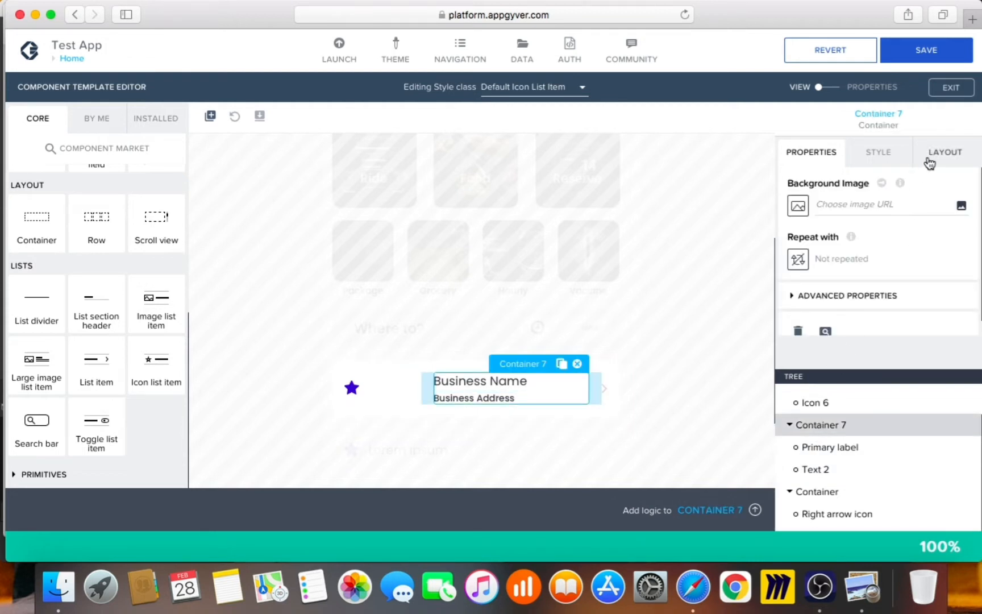
{"action": "left_click", "coordinate": [929, 164]}
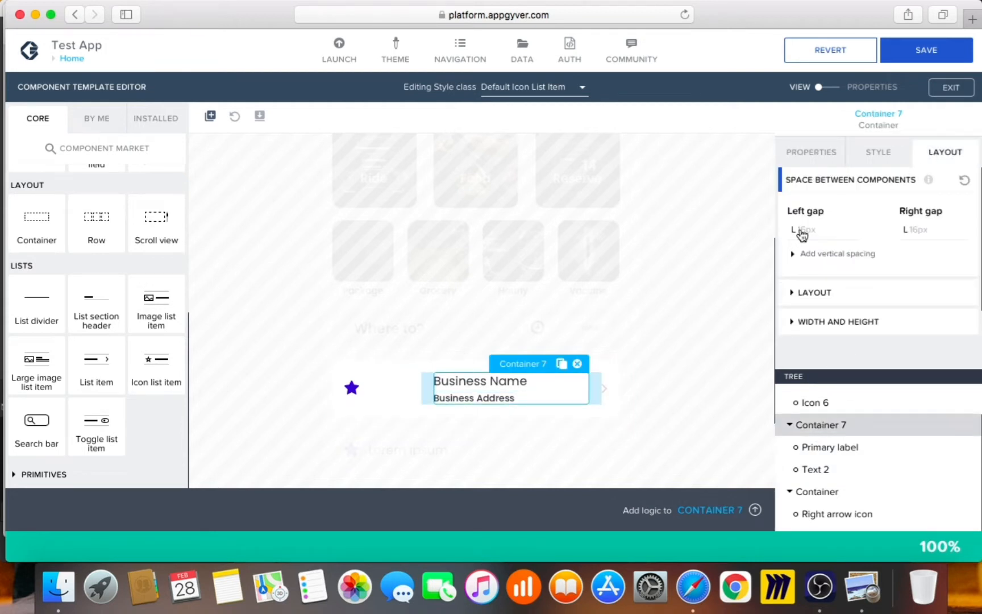
{"action": "left_click", "coordinate": [802, 233]}
{"action": "left_click", "coordinate": [784, 390]}
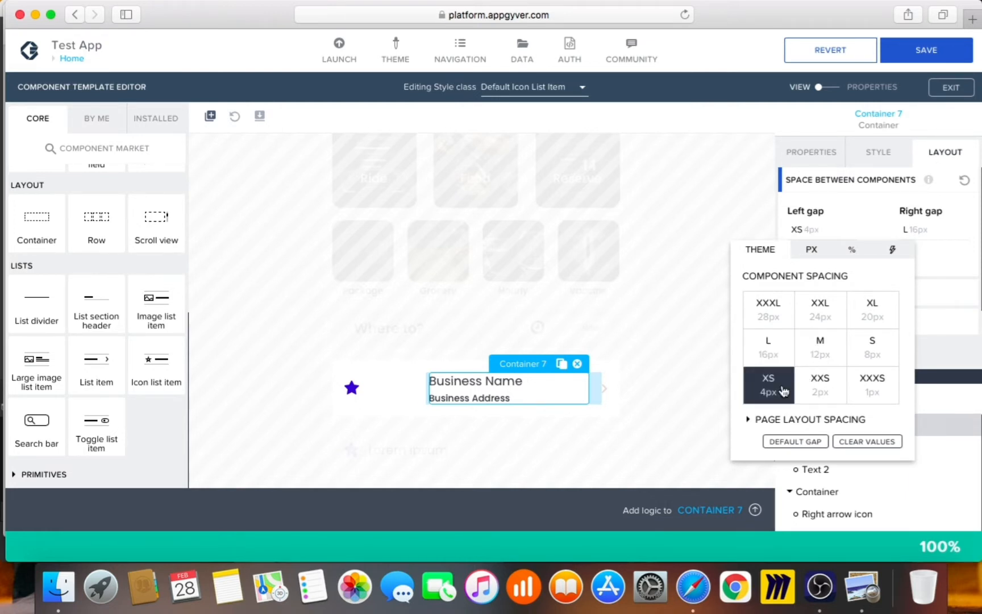
{"action": "left_click", "coordinate": [879, 230]}
Step: Set Container 7's right position offset to 75 px to shift the text lines closer to the icon
{"action": "scroll", "coordinate": [877, 314], "scroll_direction": "down", "scroll_amount": 1}
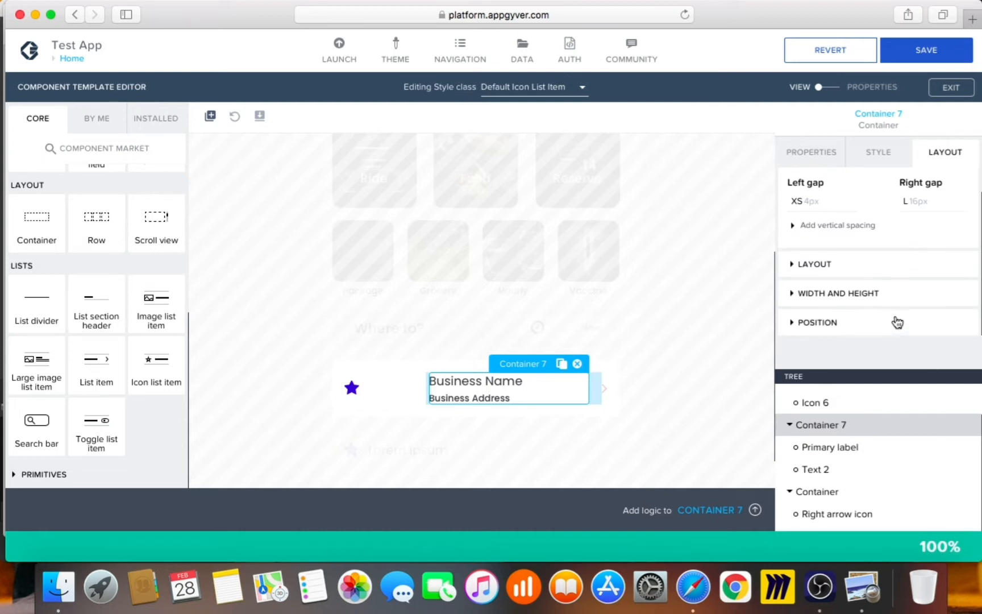
{"action": "left_click", "coordinate": [866, 318]}
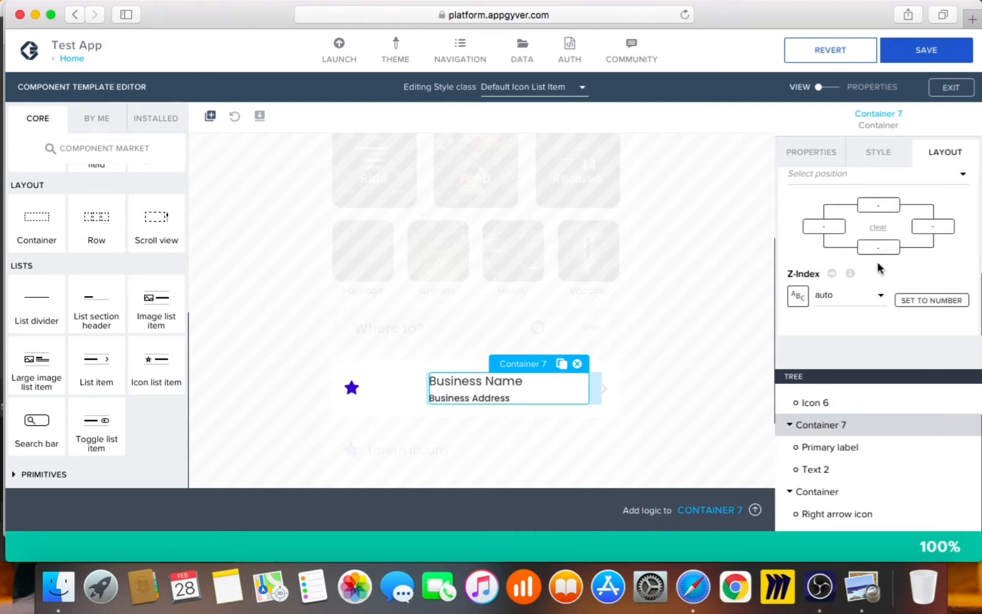
{"action": "left_click", "coordinate": [931, 227]}
{"action": "left_click", "coordinate": [841, 343]}
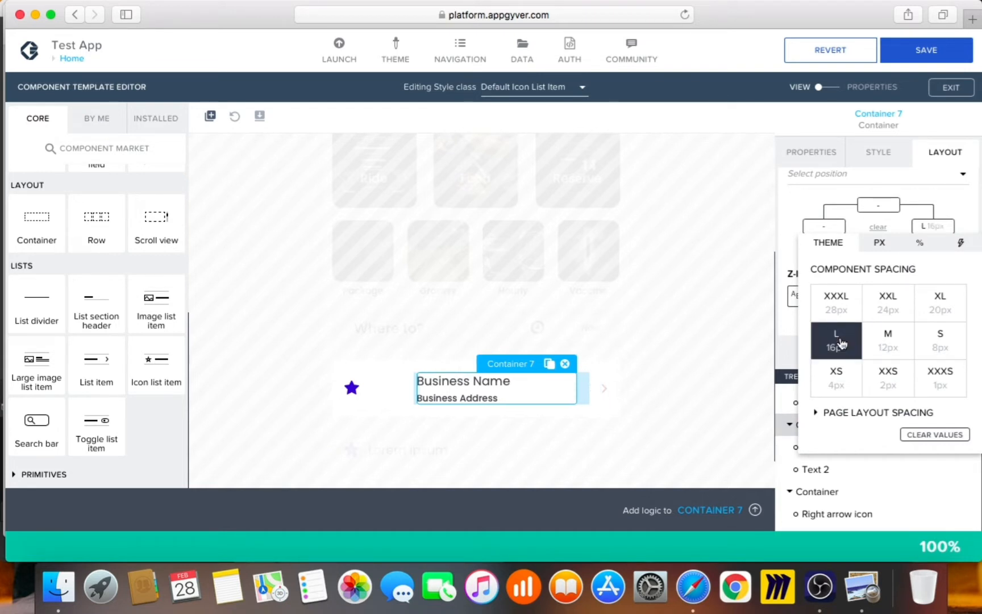
{"action": "left_click", "coordinate": [838, 311]}
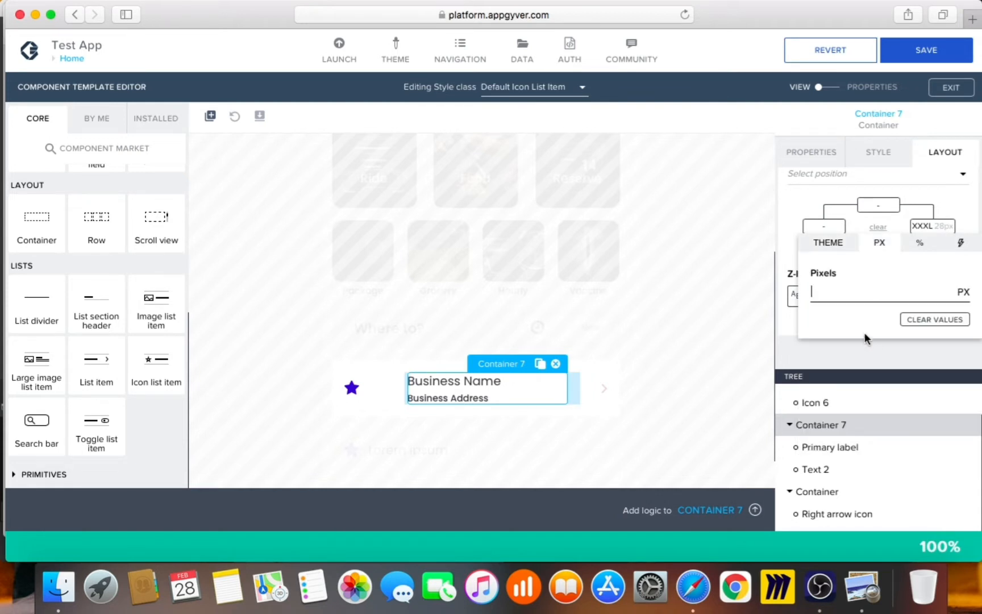
{"action": "left_click", "coordinate": [878, 245]}
{"action": "type", "text": "50"}
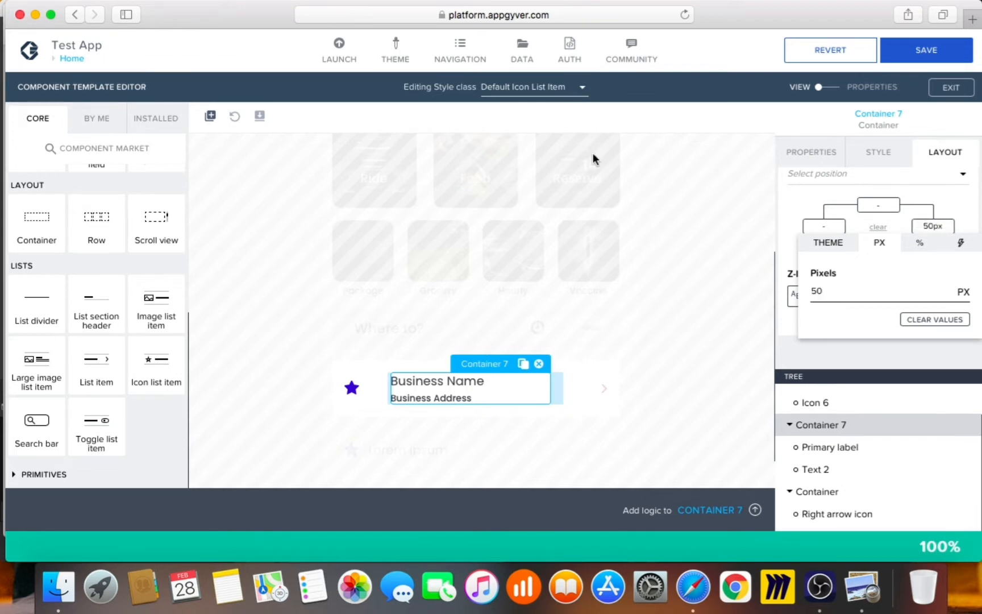
{"action": "left_click", "coordinate": [862, 586]}
{"action": "left_click", "coordinate": [690, 401]}
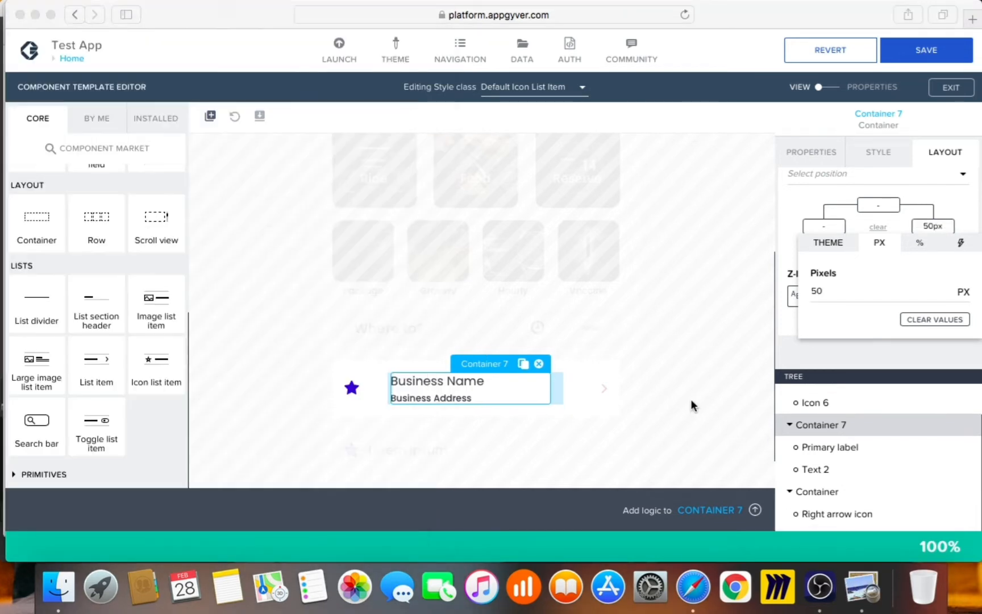
{"action": "left_click_drag", "start_coordinate": [846, 290], "coordinate": [750, 272]}
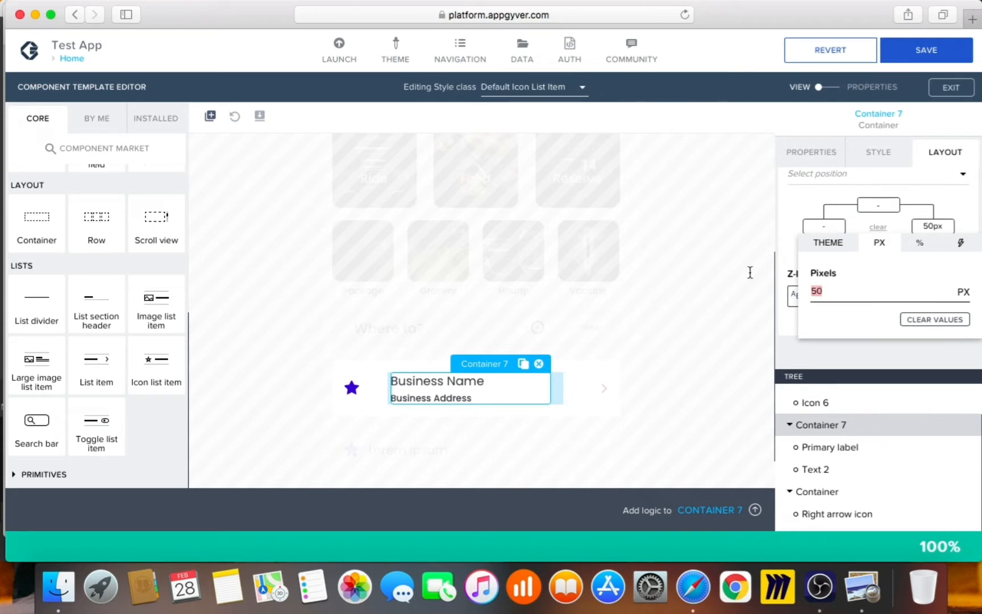
{"action": "type", "text": "75"}
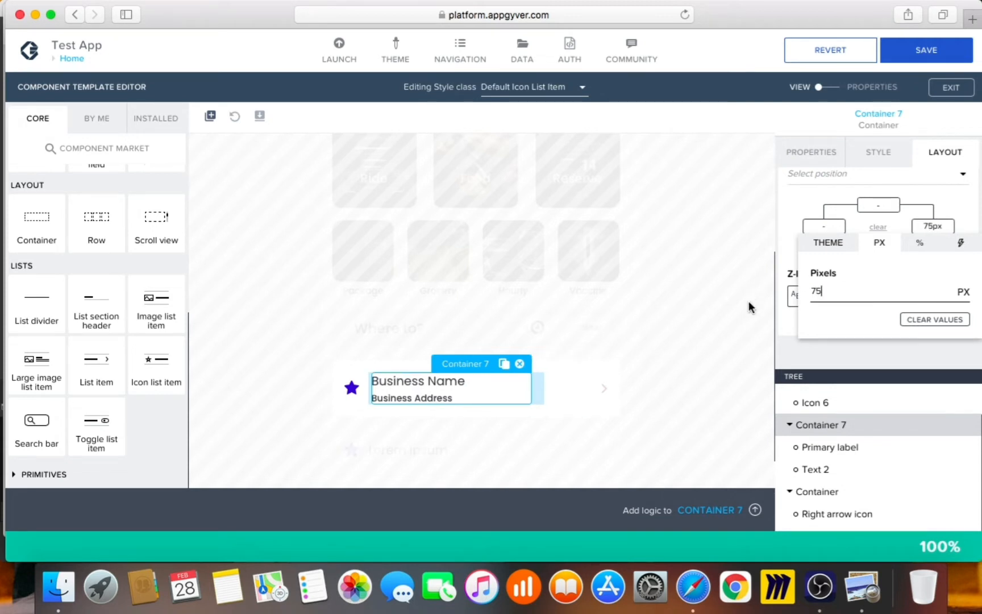
{"action": "left_click", "coordinate": [741, 331]}
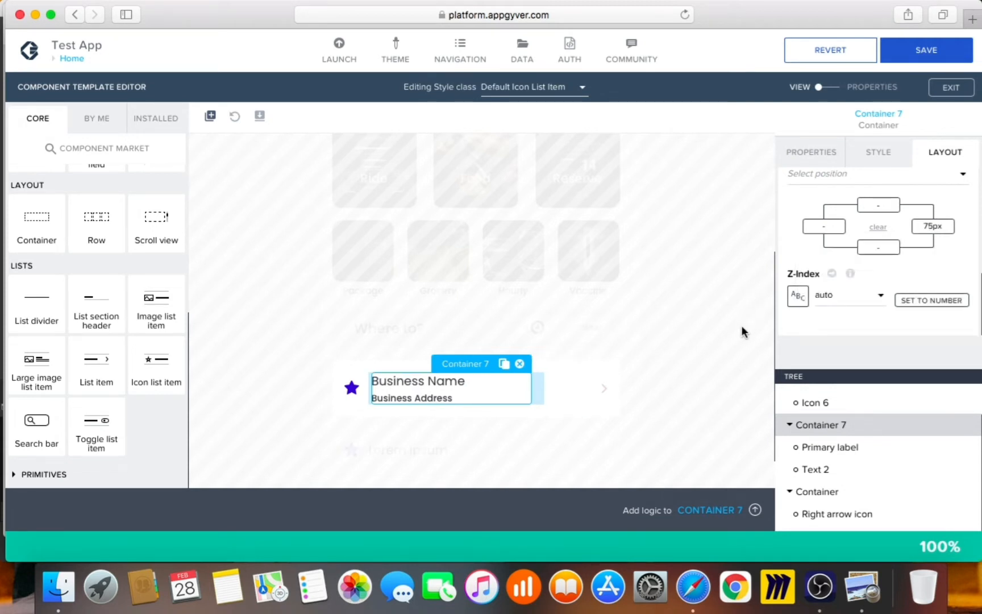
Step: Exit the component template editor and reopen it for Icon list item 1
{"action": "double_click", "coordinate": [742, 327]}
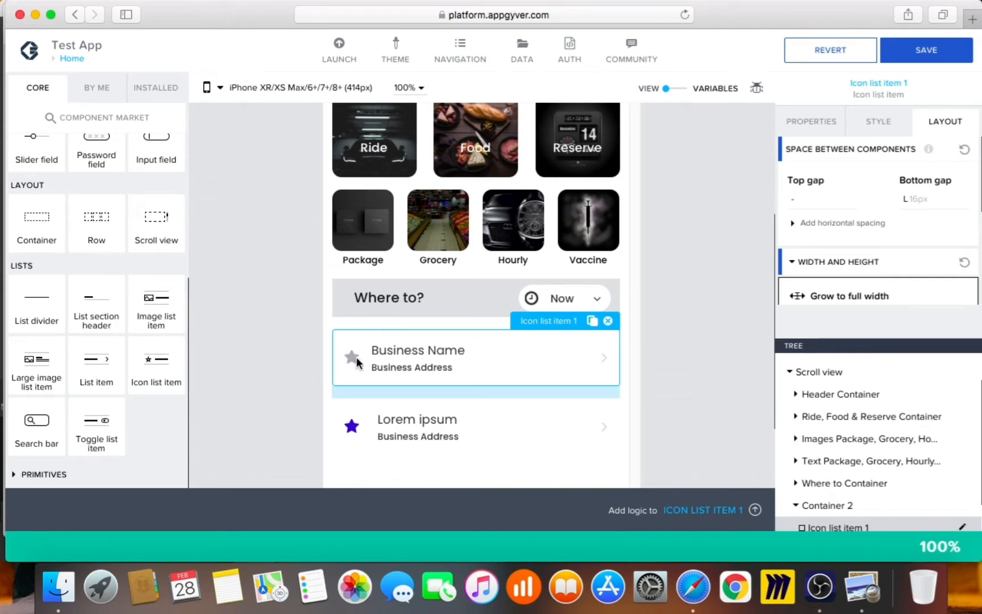
{"action": "left_click", "coordinate": [828, 133]}
{"action": "scroll", "coordinate": [858, 250], "scroll_direction": "down", "scroll_amount": 3}
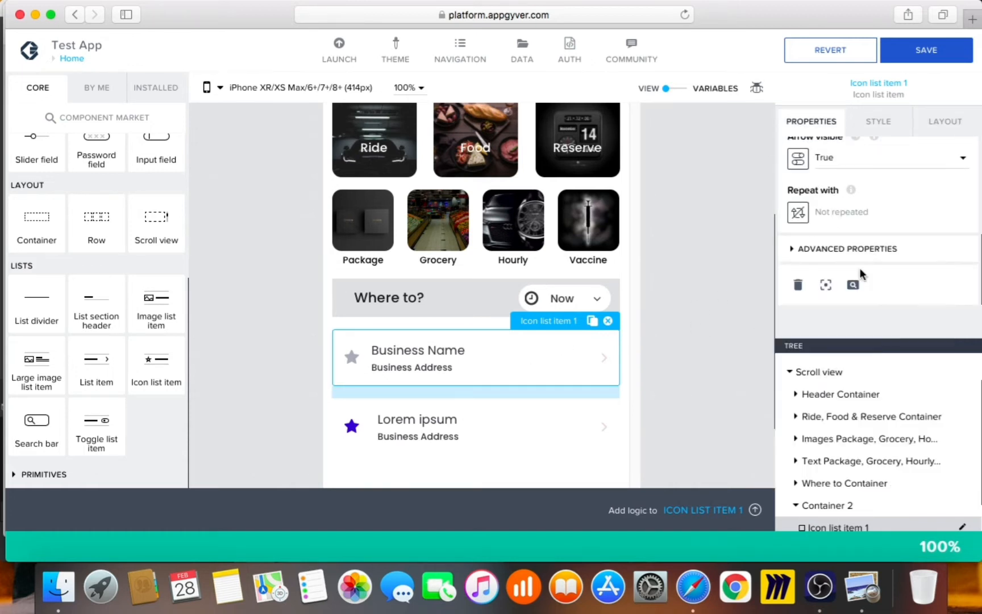
{"action": "left_click", "coordinate": [826, 286]}
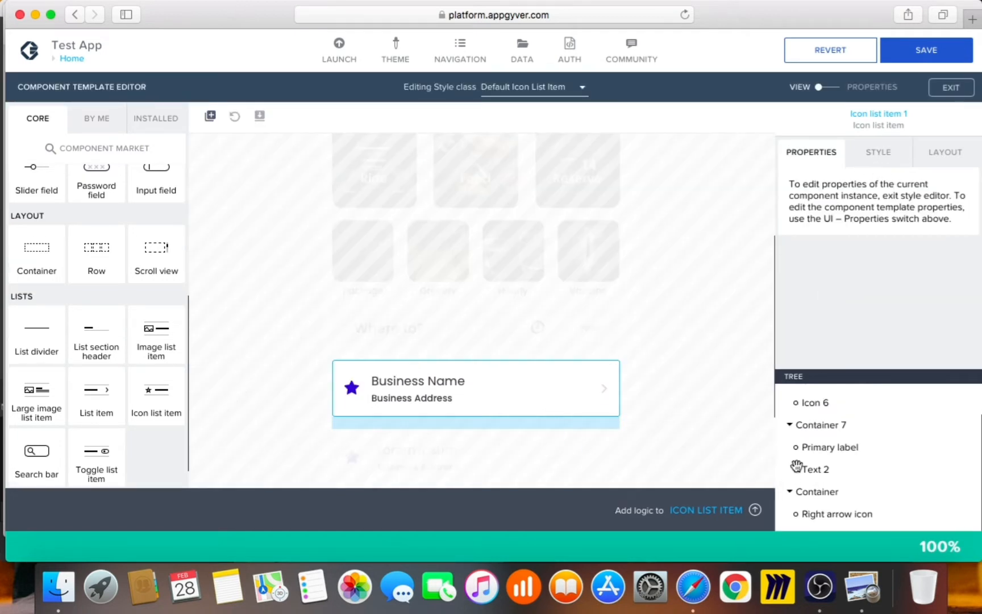
Step: Bind the icon name of Icon 6 to a static icon, search for "map" and choose the map-marker icon
{"action": "left_click", "coordinate": [818, 404]}
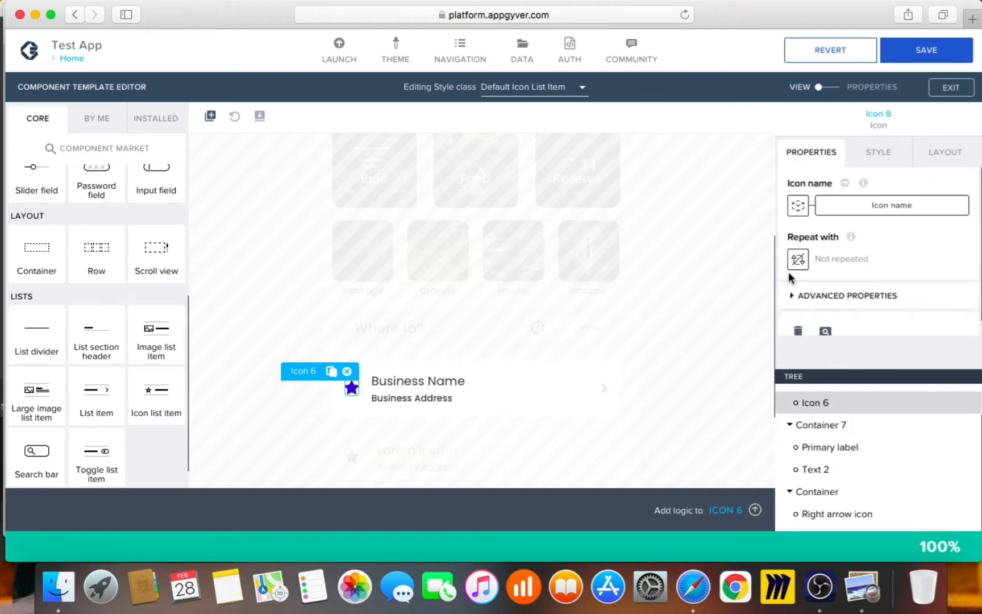
{"action": "mouse_move", "coordinate": [804, 209]}
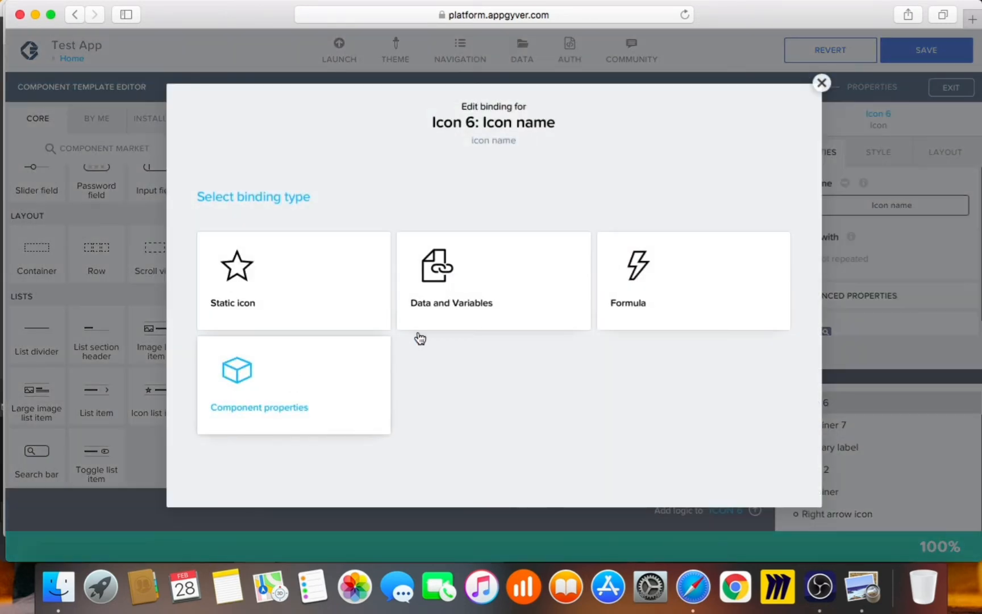
{"action": "left_click", "coordinate": [359, 324]}
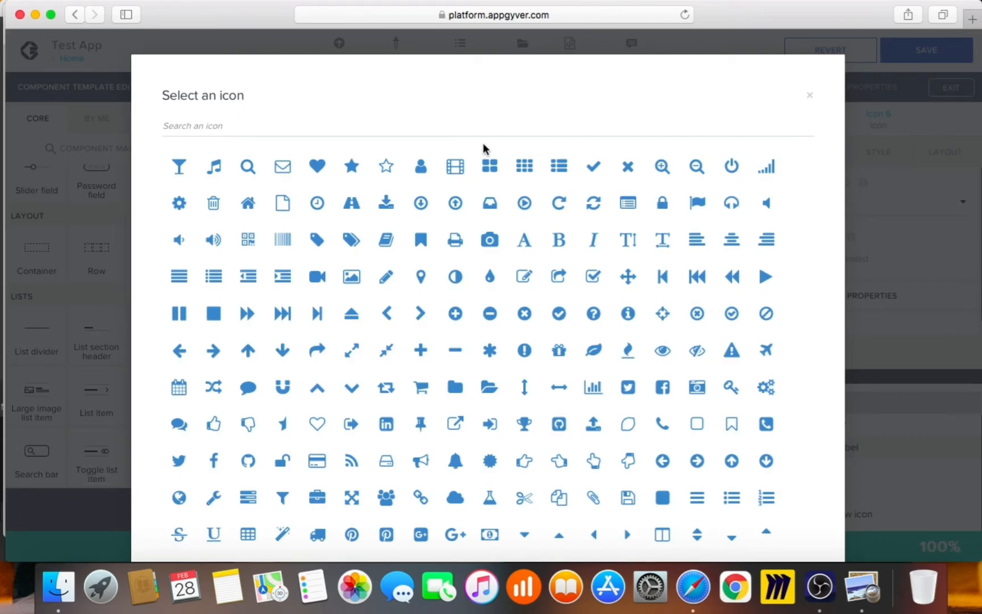
{"action": "type", "text": "map"}
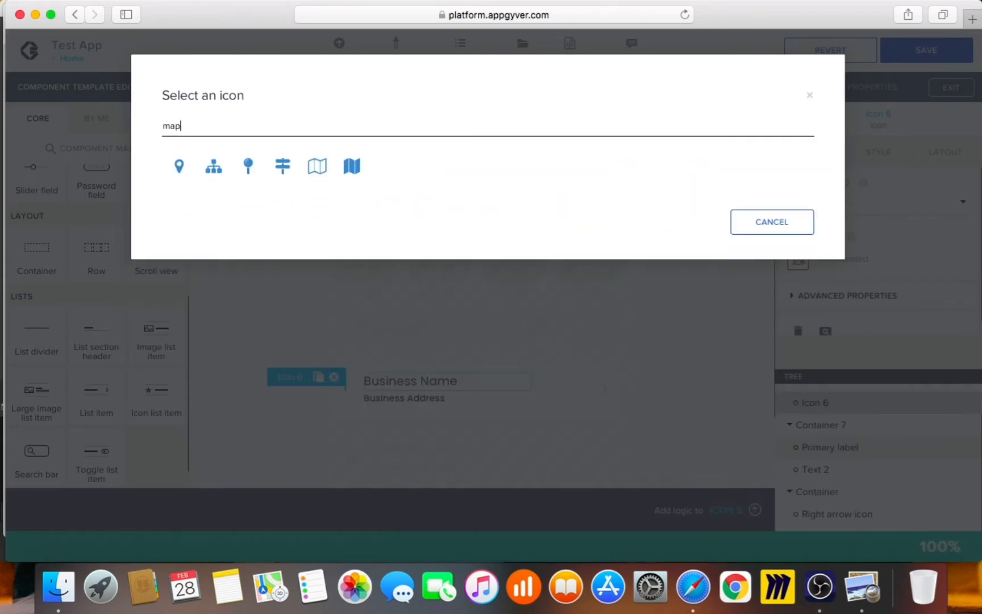
{"action": "left_click", "coordinate": [179, 167]}
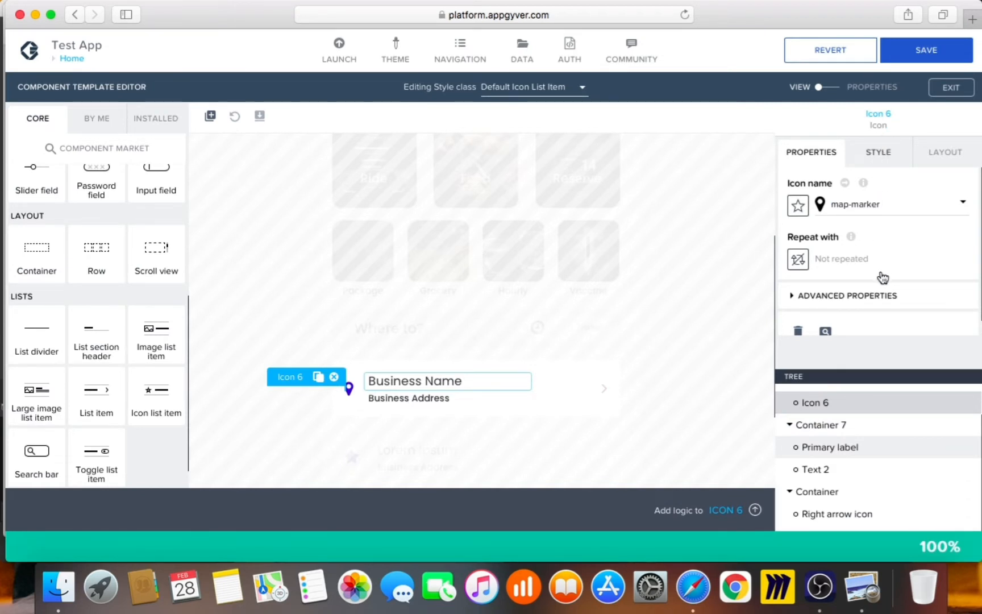
Step: Edit the Primary icon style of Icon 6 and set its color to Neutral low contrast
{"action": "left_click", "coordinate": [959, 215]}
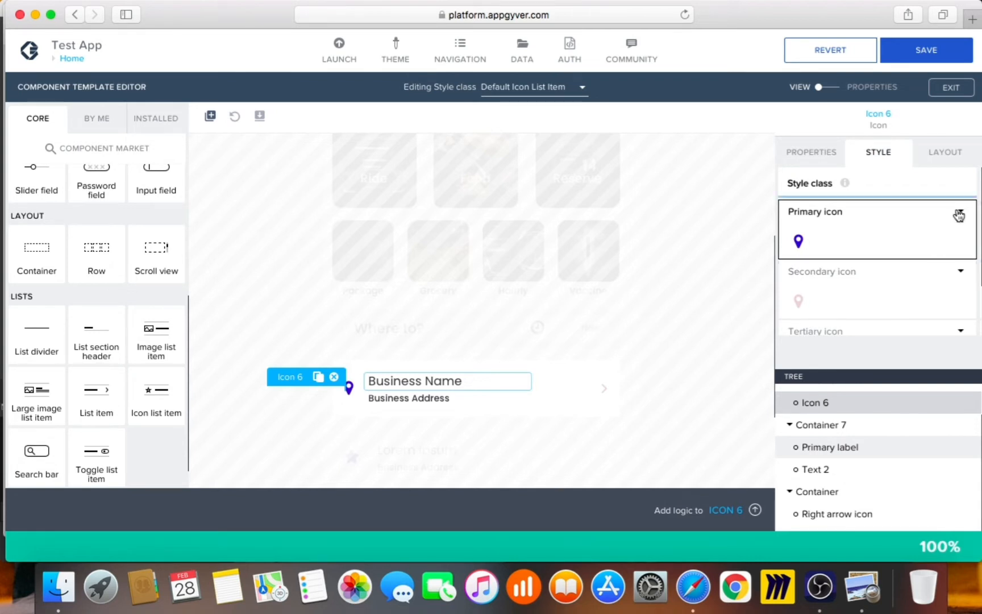
{"action": "left_click", "coordinate": [908, 237]}
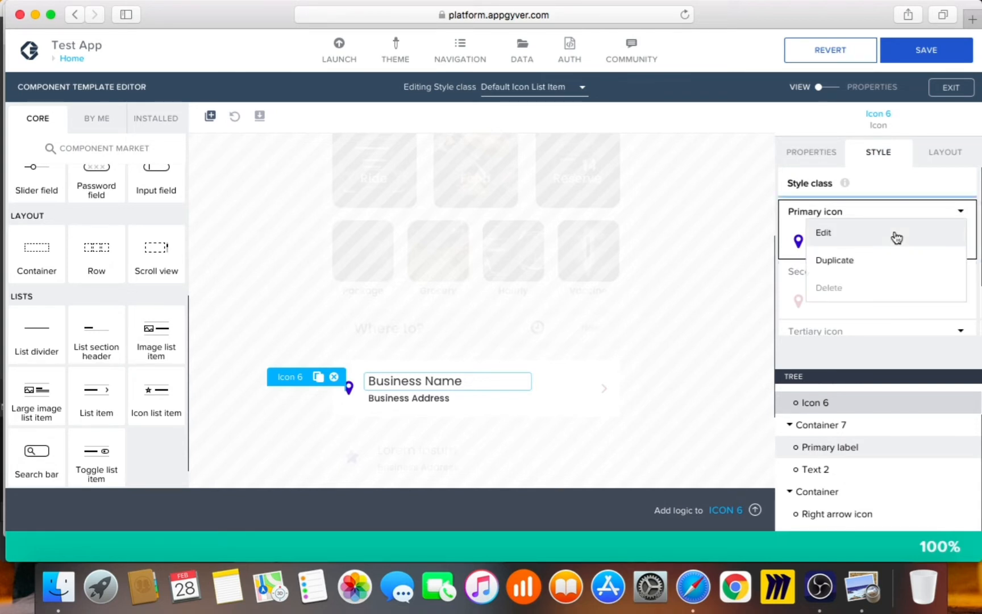
{"action": "left_click", "coordinate": [893, 235]}
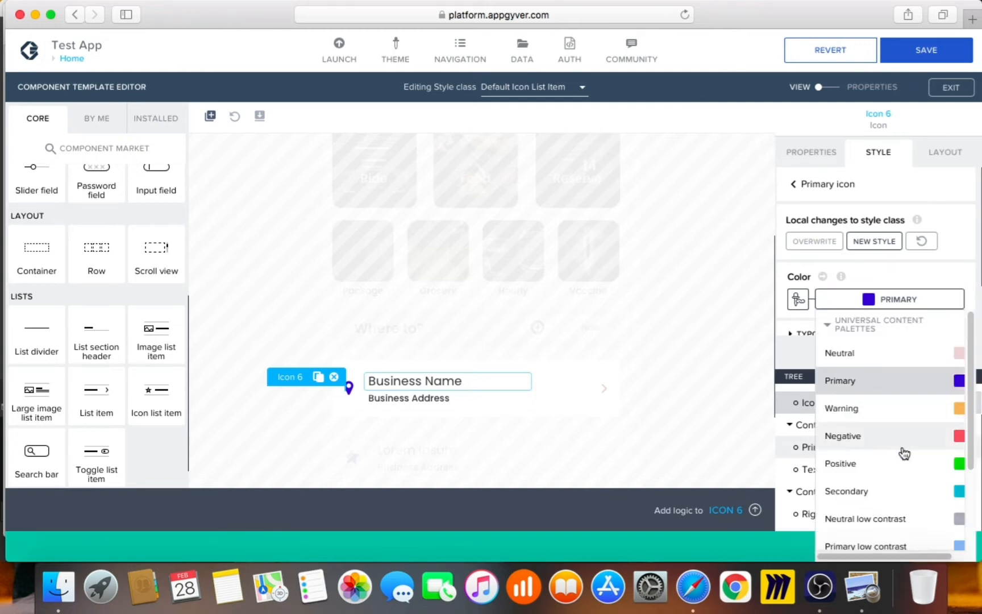
{"action": "left_click", "coordinate": [901, 520]}
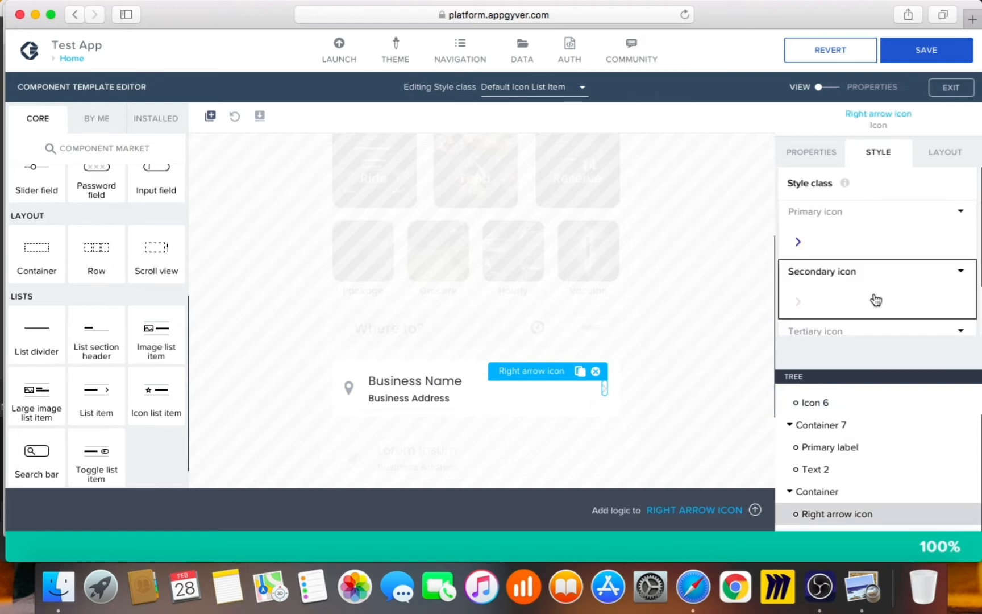
Step: Edit the Secondary icon style of the Right arrow icon and set its color to Neutral low contrast
{"action": "left_click", "coordinate": [961, 272]}
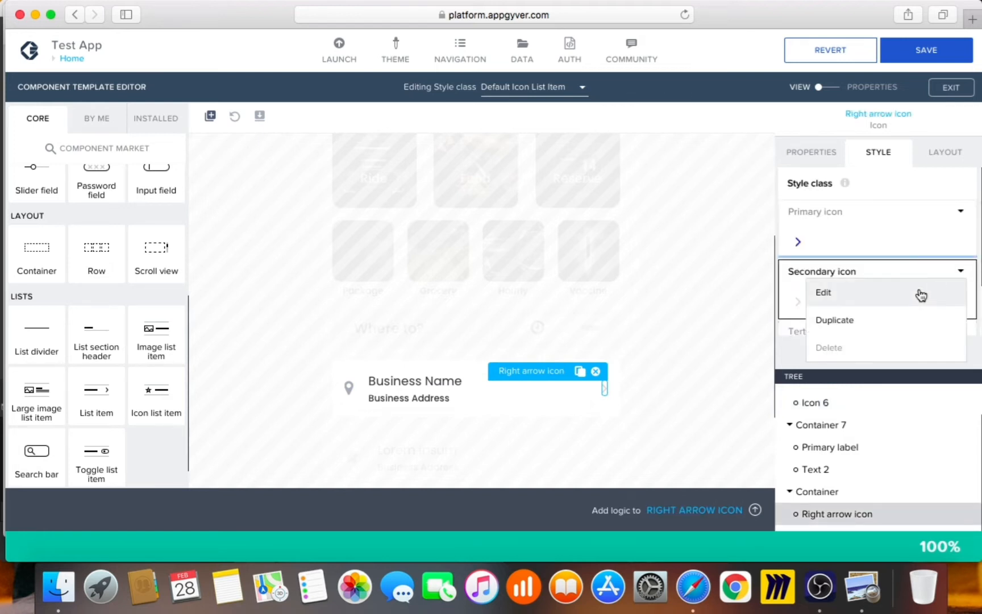
{"action": "left_click", "coordinate": [921, 292]}
{"action": "left_click", "coordinate": [908, 302]}
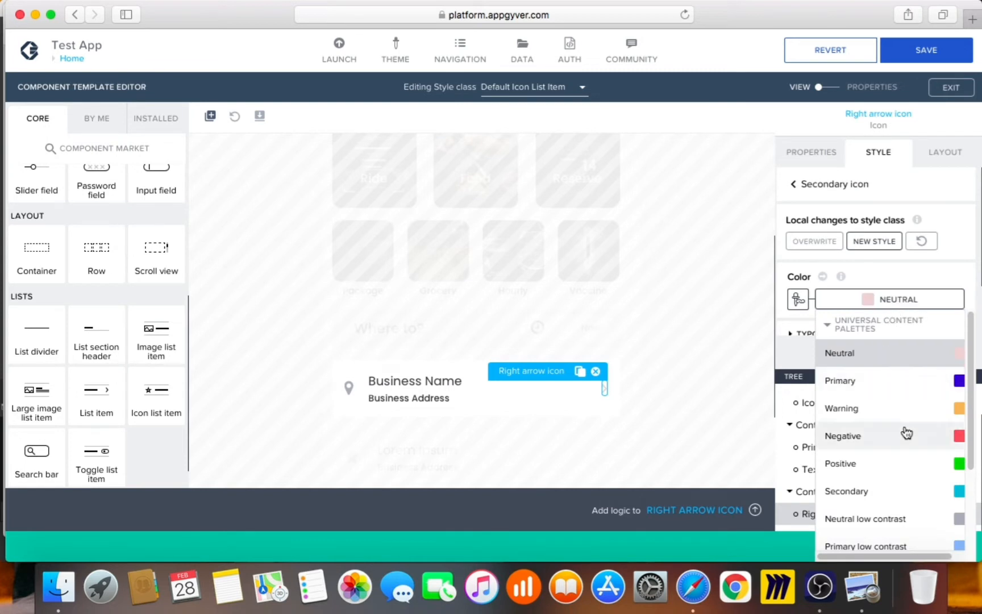
{"action": "left_click", "coordinate": [925, 527]}
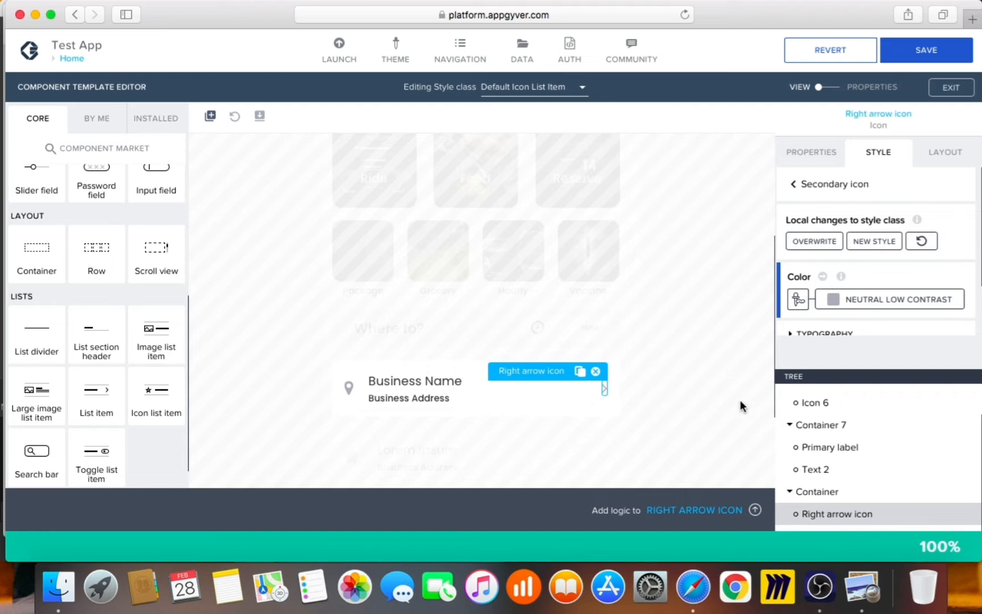
Step: Compare the list item with the Uber reference screenshot and exit the component template editor
{"action": "left_click", "coordinate": [862, 587]}
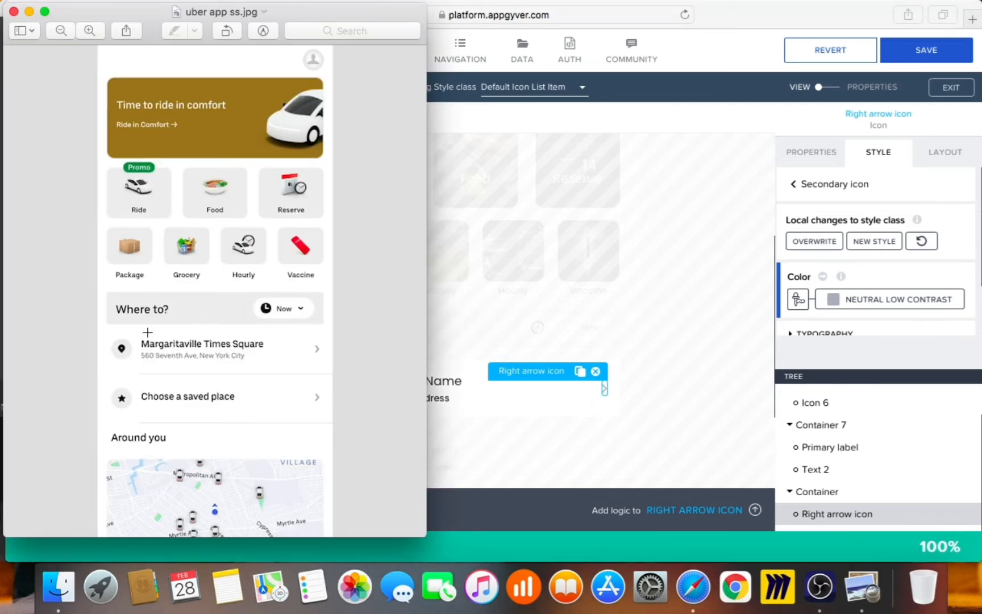
{"action": "left_click", "coordinate": [674, 372]}
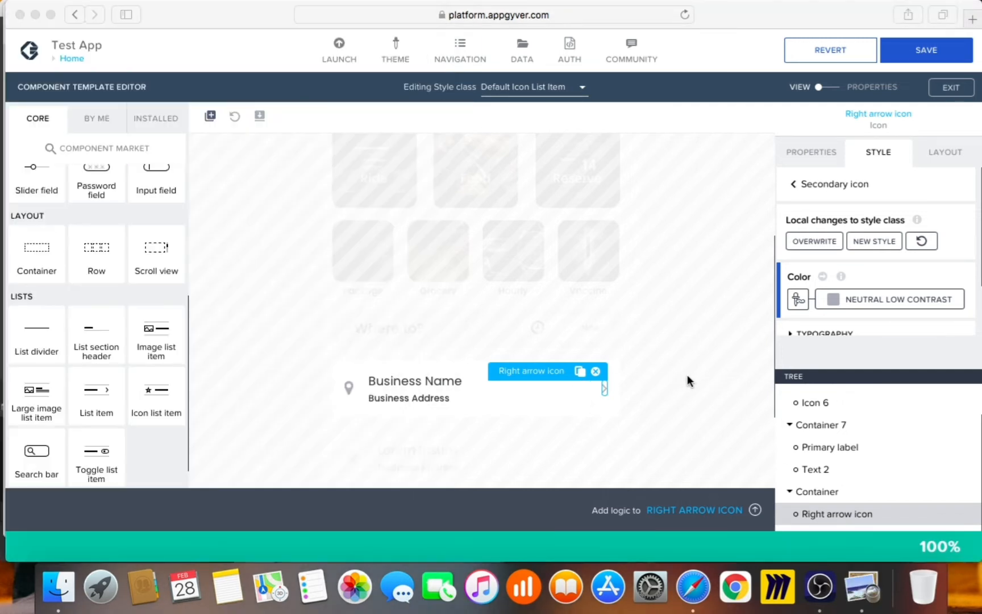
{"action": "left_click", "coordinate": [687, 374]}
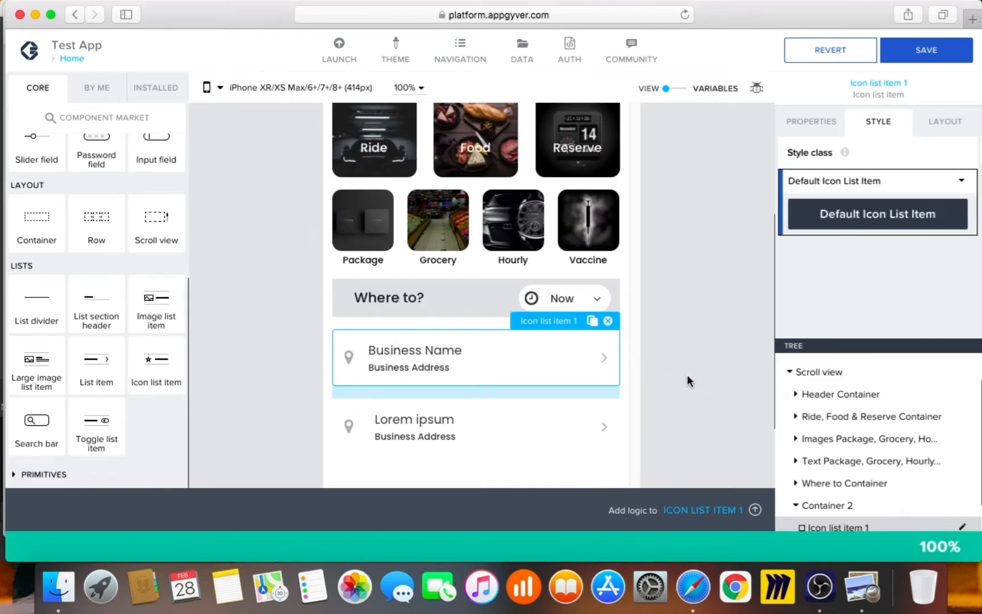
{"action": "left_click", "coordinate": [688, 374]}
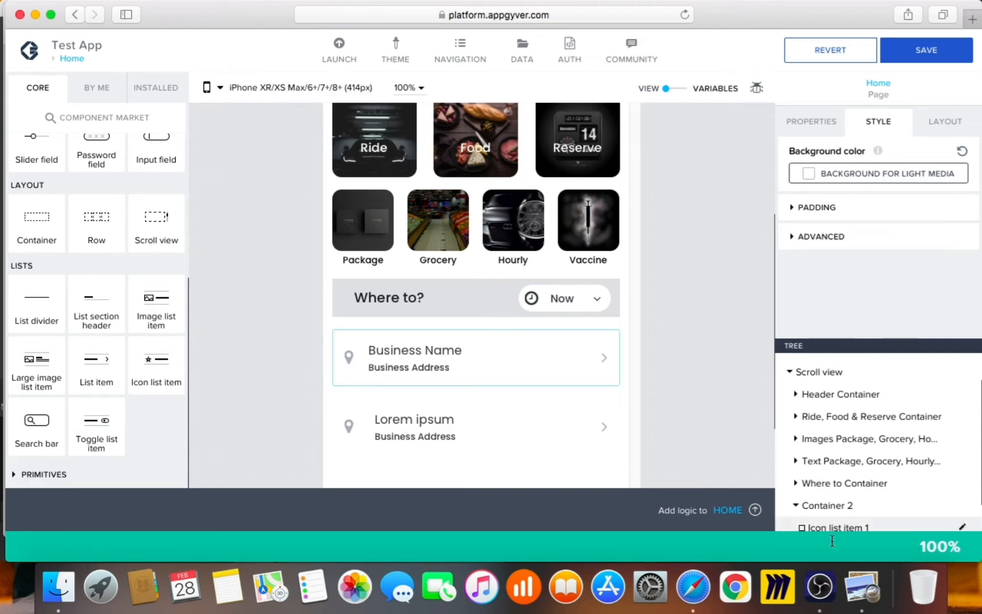
Step: Add a list divider between the two location list items, checking the placement against the Uber reference screenshot
{"action": "left_click", "coordinate": [862, 583]}
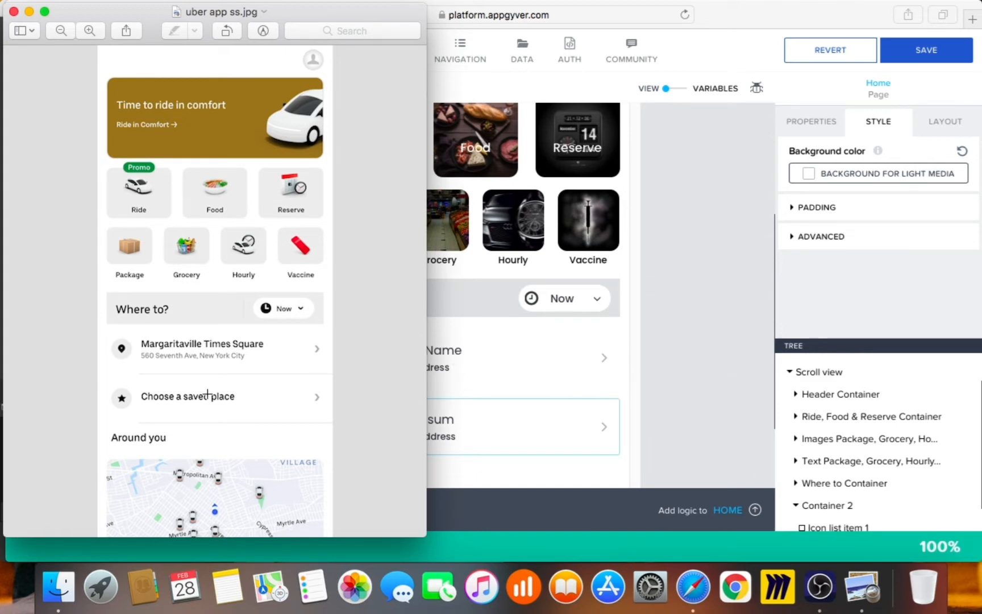
{"action": "left_click", "coordinate": [676, 392]}
{"action": "left_click", "coordinate": [387, 351]}
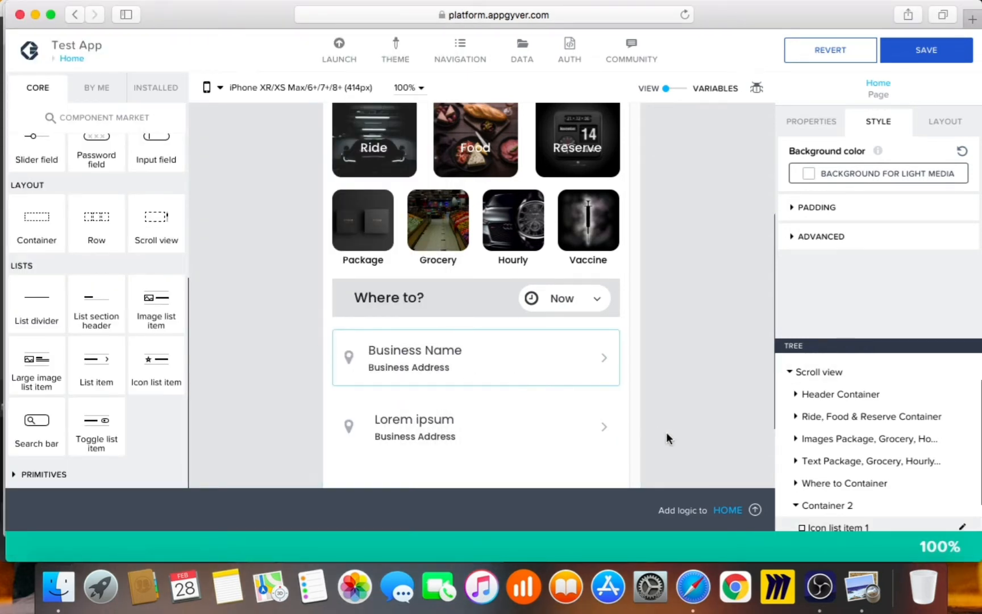
{"action": "left_click", "coordinate": [463, 416]}
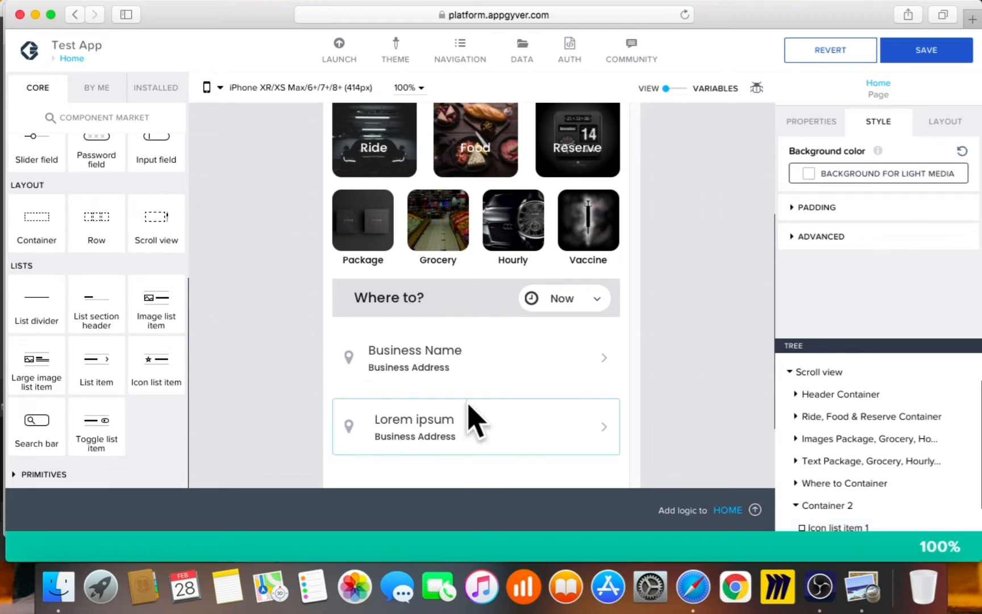
{"action": "left_click", "coordinate": [486, 395]}
{"action": "scroll", "coordinate": [181, 313], "scroll_direction": "up", "scroll_amount": 1}
{"action": "scroll", "coordinate": [180, 316], "scroll_direction": "up", "scroll_amount": 5}
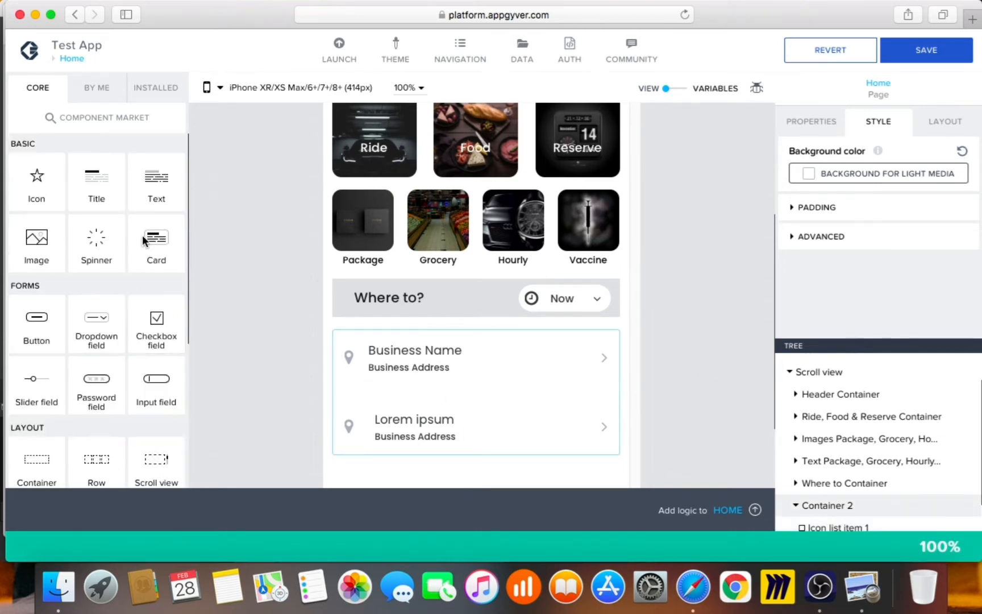
{"action": "scroll", "coordinate": [68, 391], "scroll_direction": "down", "scroll_amount": 6}
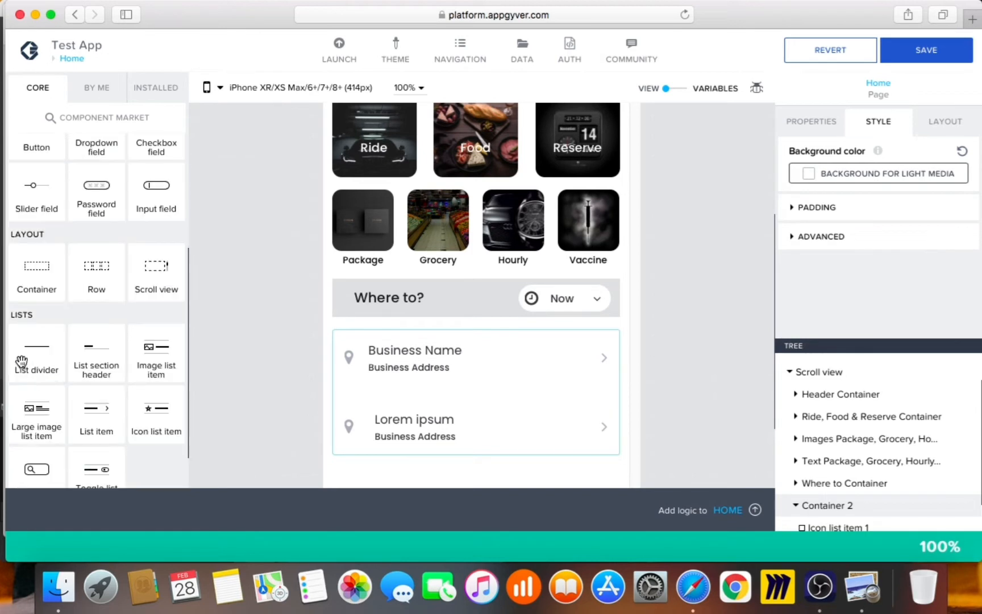
{"action": "left_click_drag", "start_coordinate": [22, 362], "coordinate": [401, 401]}
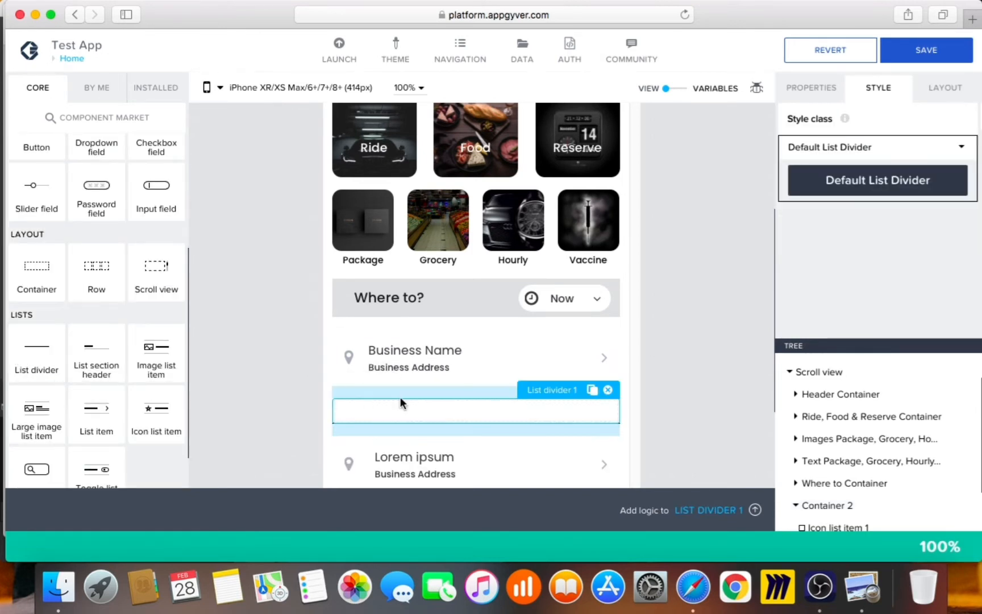
{"action": "left_click", "coordinate": [862, 586]}
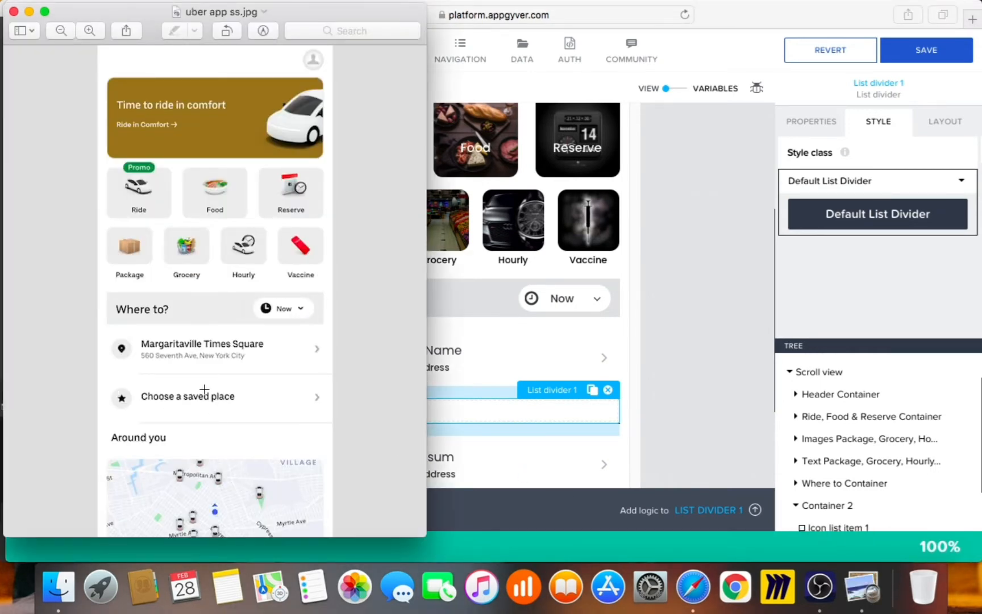
{"action": "left_click", "coordinate": [688, 345]}
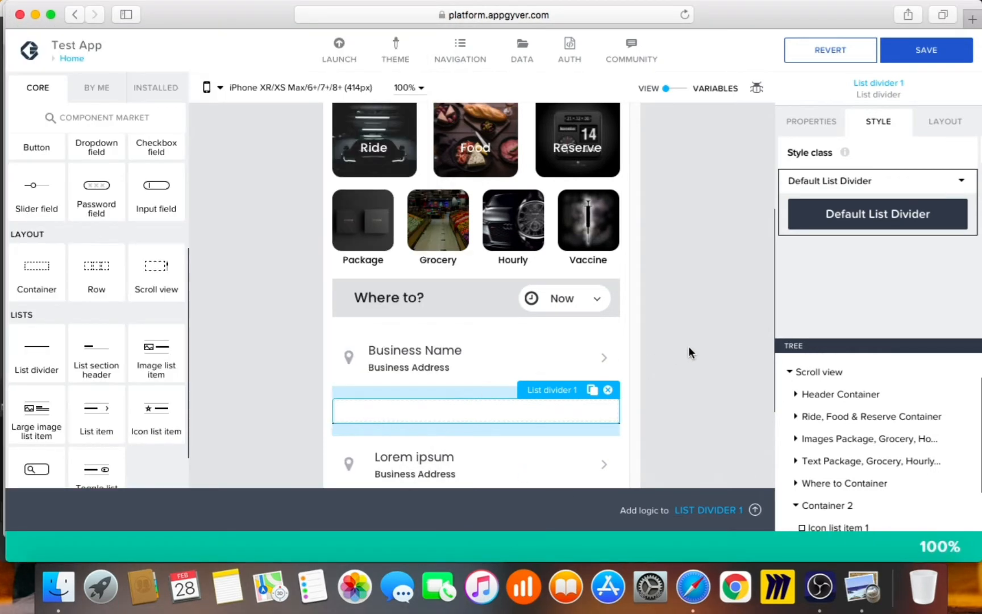
{"action": "left_click", "coordinate": [677, 389]}
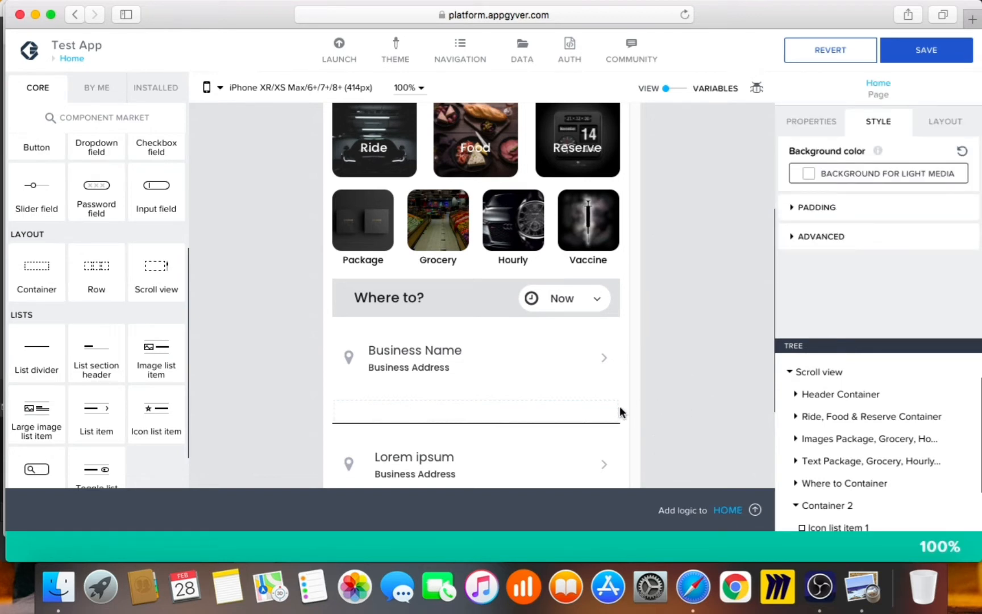
Step: Set the top and bottom gaps of the list divider to XXXS (1px) and save the app
{"action": "left_click", "coordinate": [586, 419]}
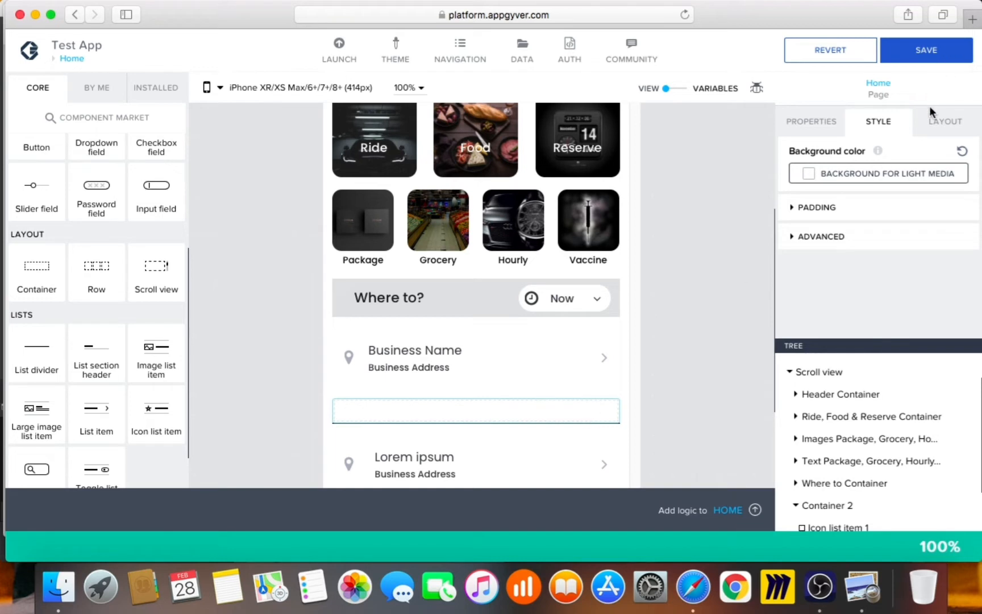
{"action": "left_click", "coordinate": [944, 121]}
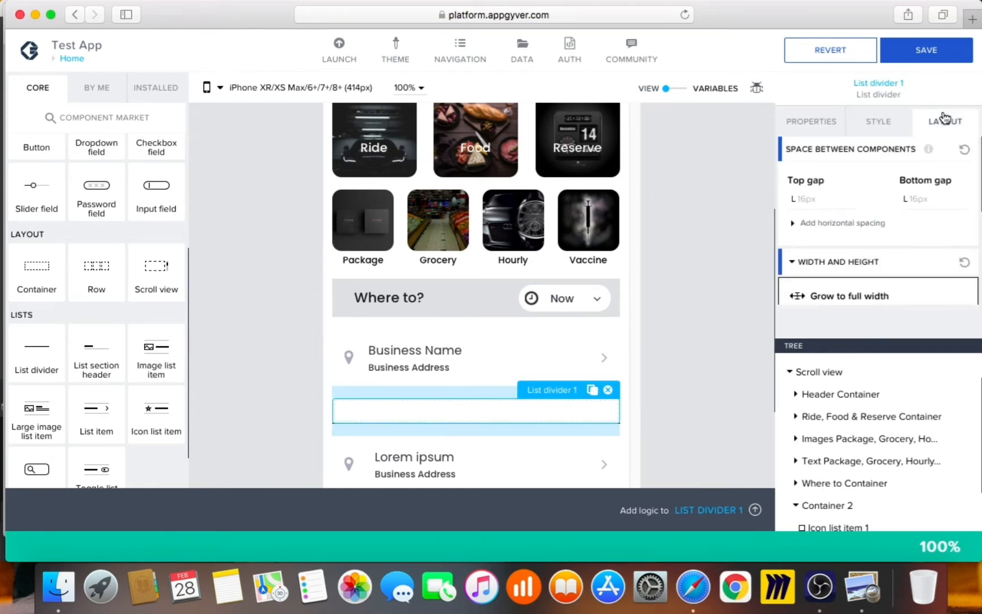
{"action": "left_click", "coordinate": [814, 209]}
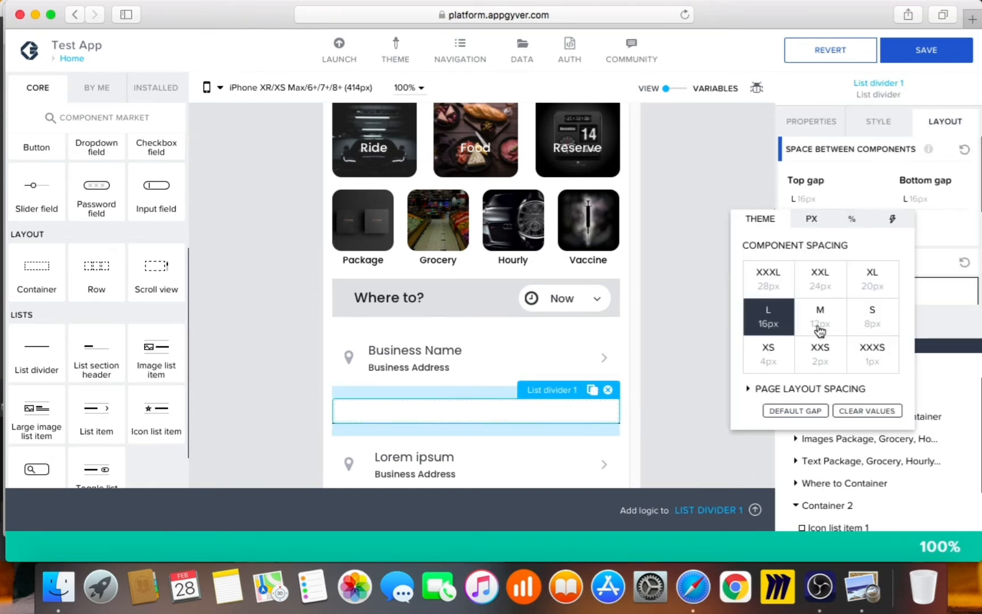
{"action": "left_click", "coordinate": [866, 359]}
{"action": "left_click", "coordinate": [915, 199]}
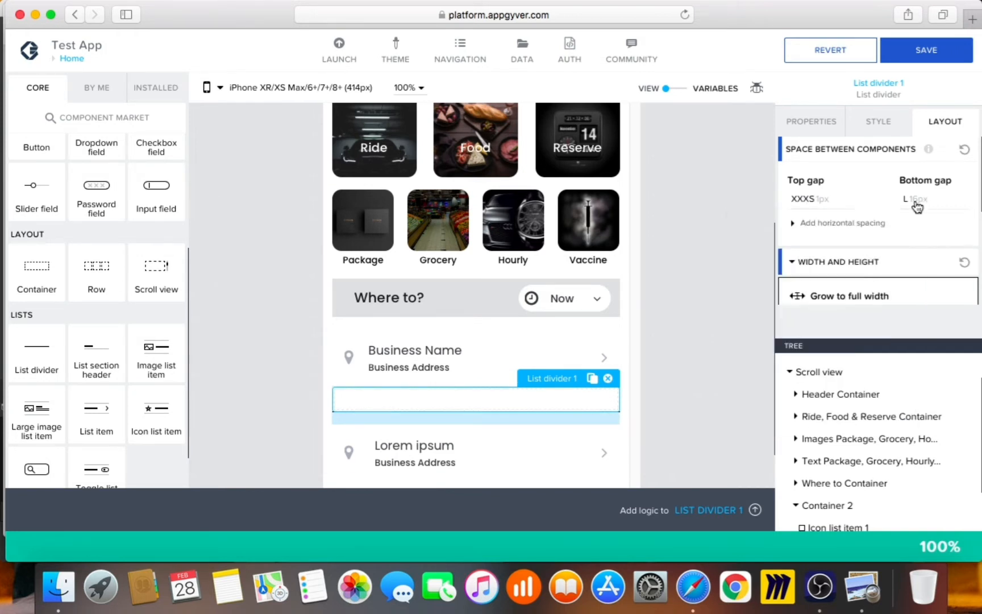
{"action": "double_click", "coordinate": [669, 368]}
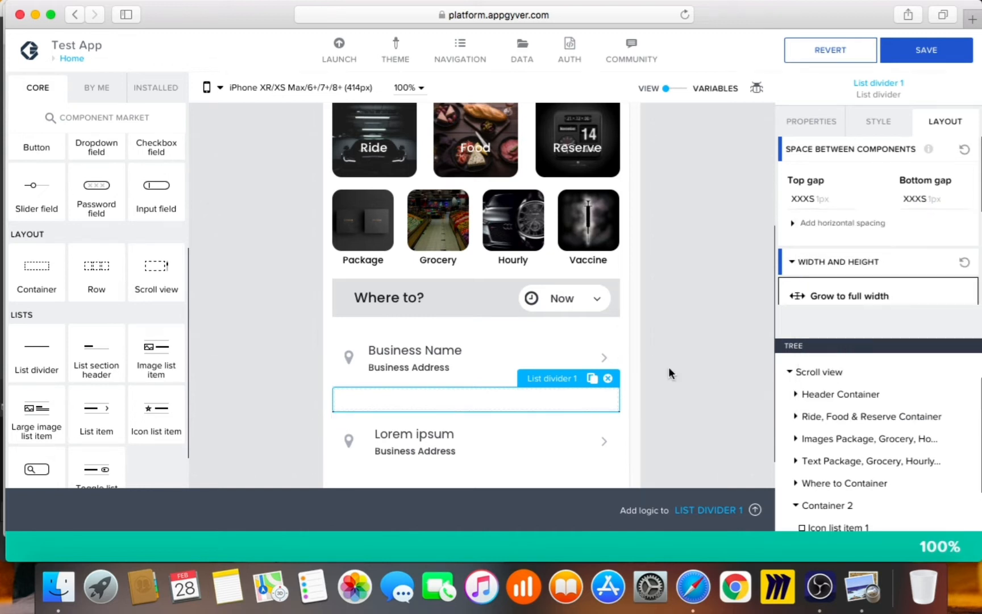
{"action": "left_click", "coordinate": [669, 368]}
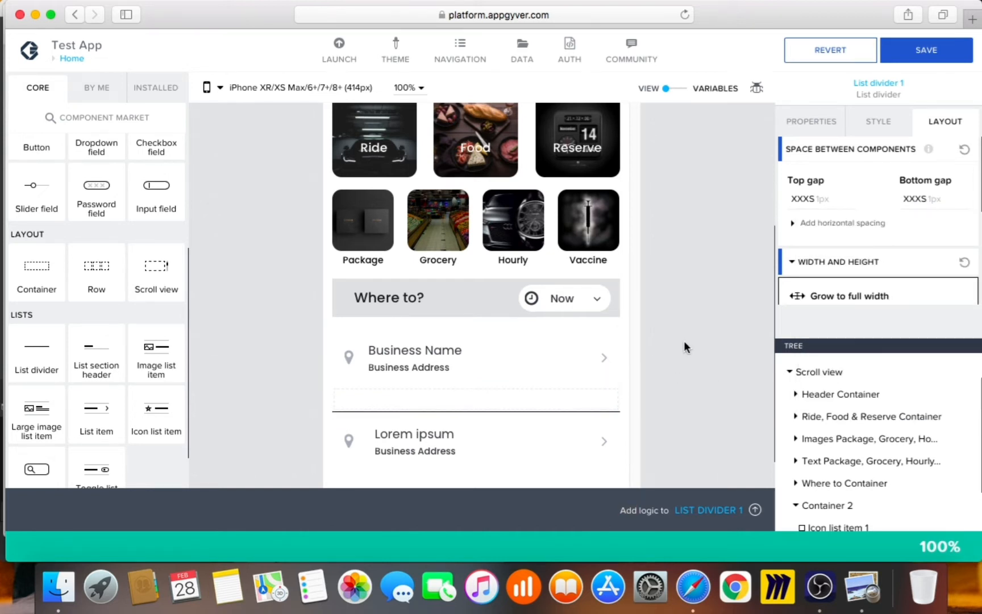
{"action": "left_click", "coordinate": [935, 56]}
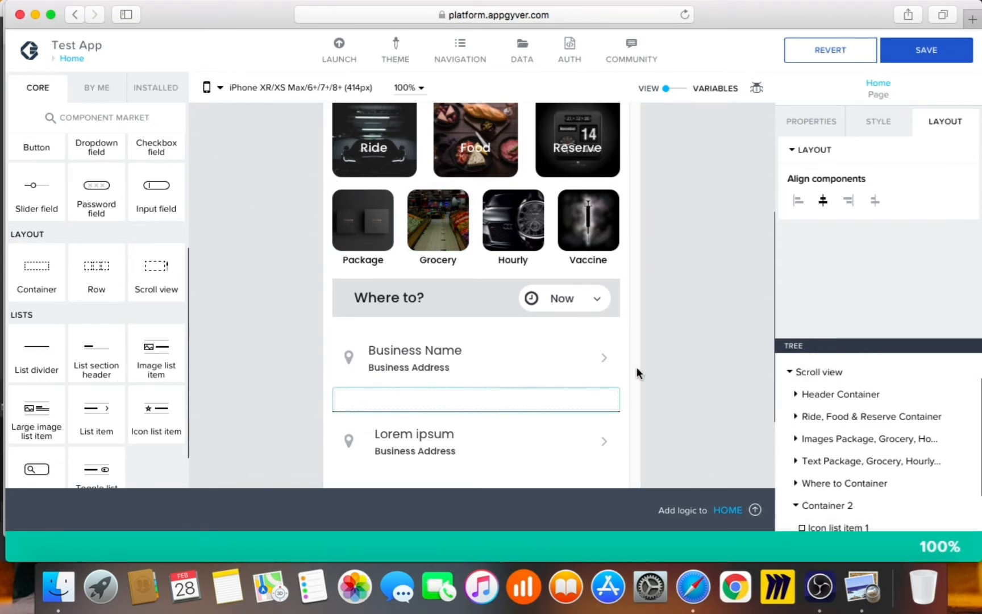
Step: Open the list divider's Default List Divider style for editing and examine its background, padding, shadow and border settings
{"action": "left_click", "coordinate": [608, 397]}
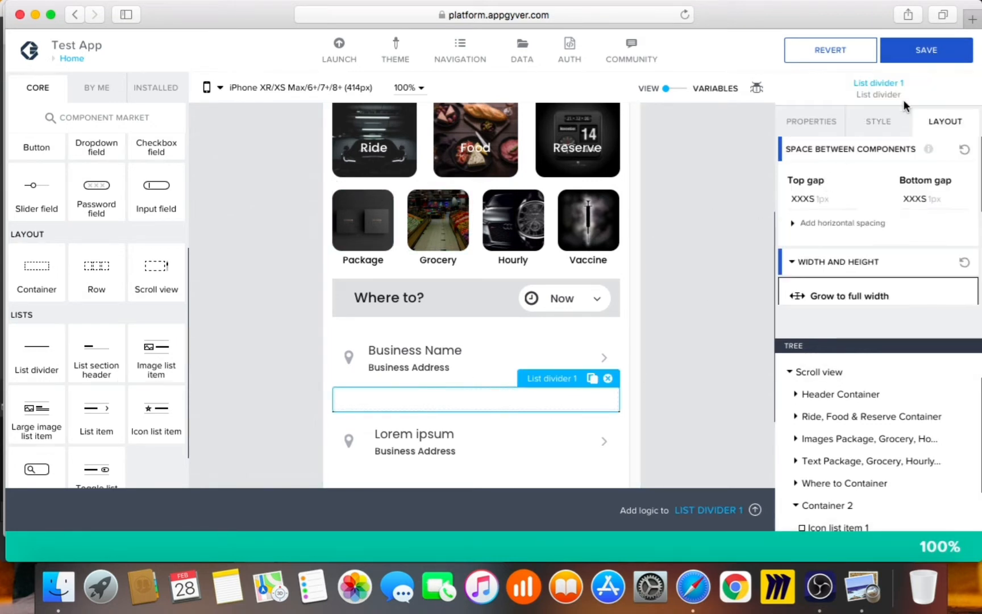
{"action": "left_click", "coordinate": [877, 121]}
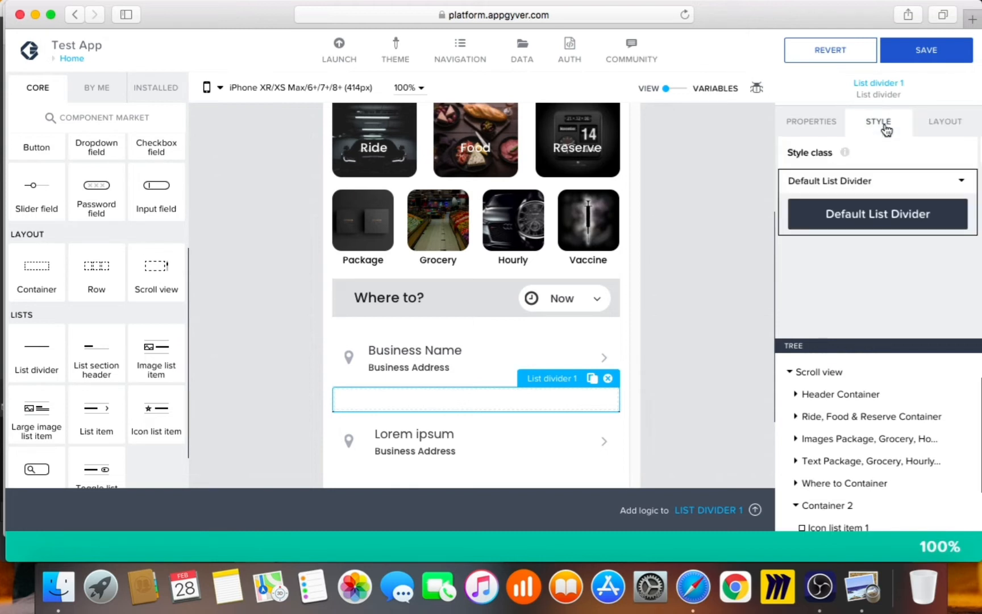
{"action": "left_click", "coordinate": [964, 182]}
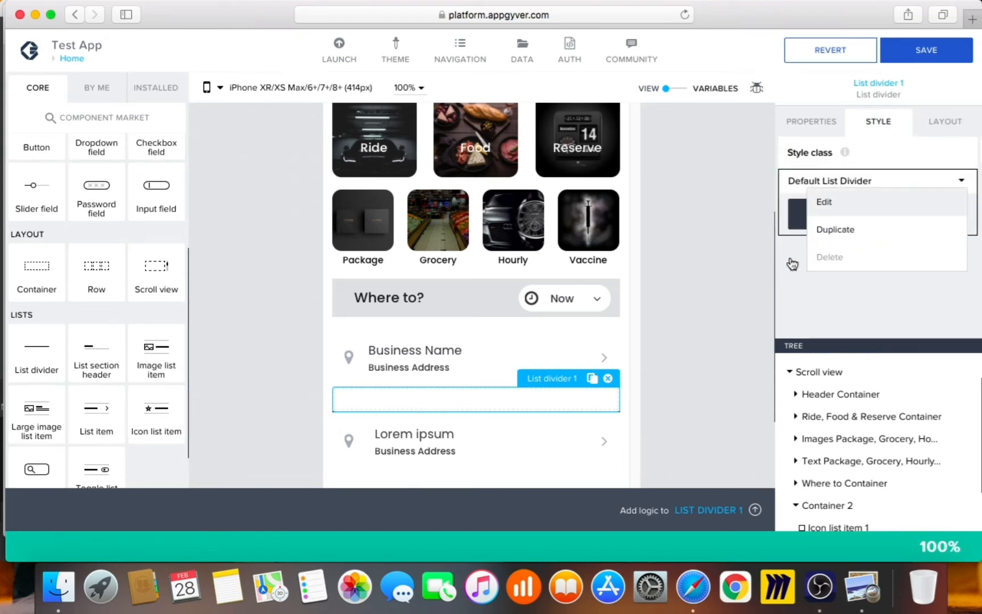
{"action": "scroll", "coordinate": [862, 280], "scroll_direction": "down", "scroll_amount": 10}
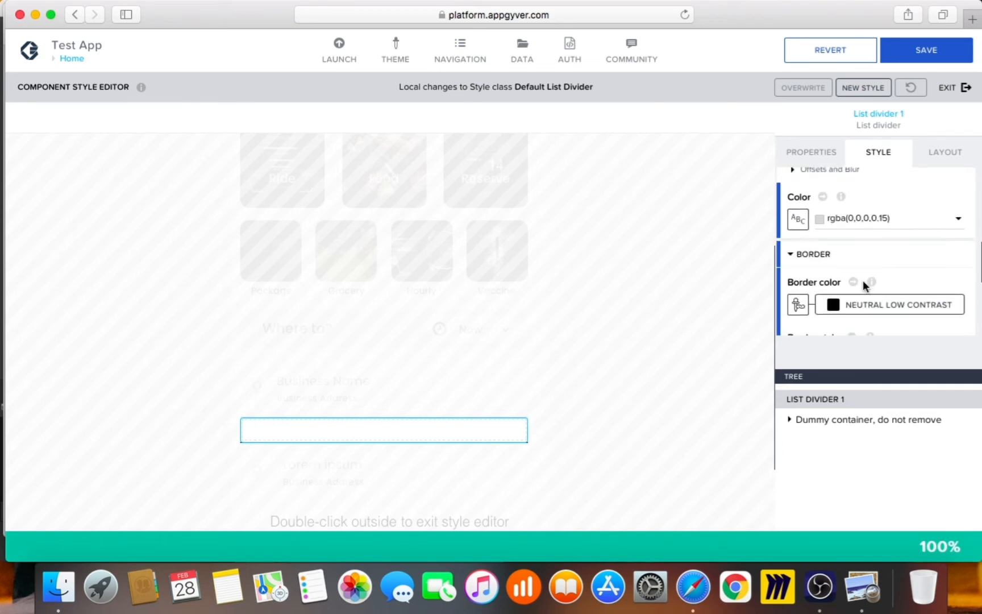
{"action": "scroll", "coordinate": [862, 290], "scroll_direction": "up", "scroll_amount": 6}
{"action": "scroll", "coordinate": [863, 294], "scroll_direction": "down", "scroll_amount": 2}
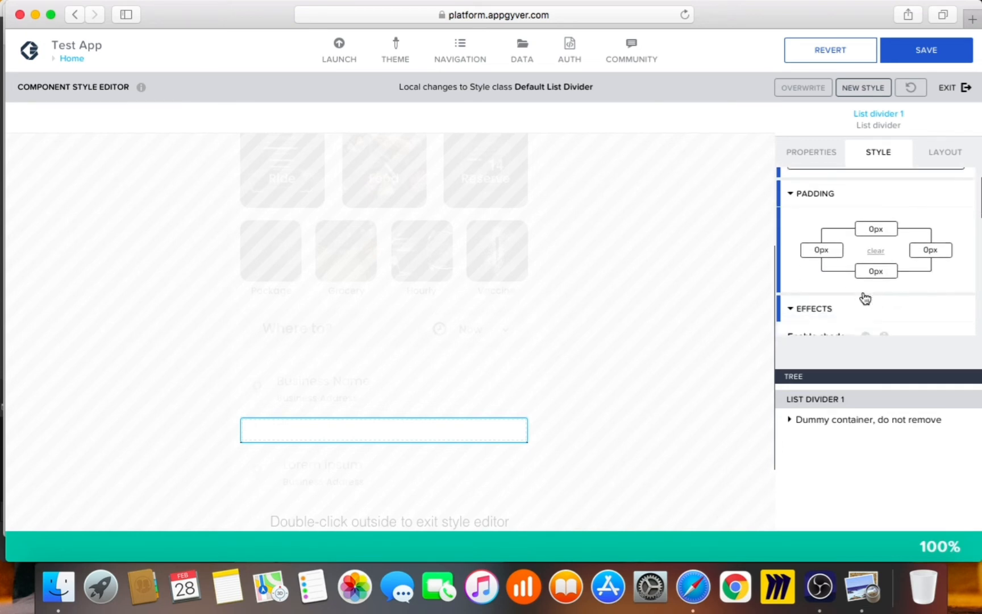
{"action": "scroll", "coordinate": [862, 291], "scroll_direction": "down", "scroll_amount": 3}
{"action": "scroll", "coordinate": [862, 294], "scroll_direction": "up", "scroll_amount": 2}
{"action": "scroll", "coordinate": [864, 297], "scroll_direction": "up", "scroll_amount": 3}
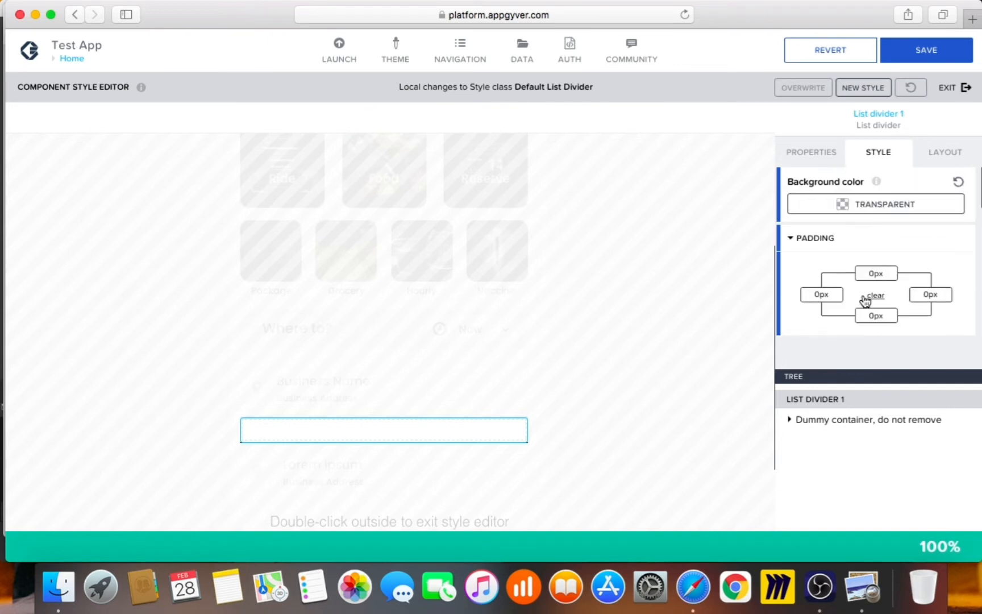
{"action": "scroll", "coordinate": [864, 299], "scroll_direction": "down", "scroll_amount": 5}
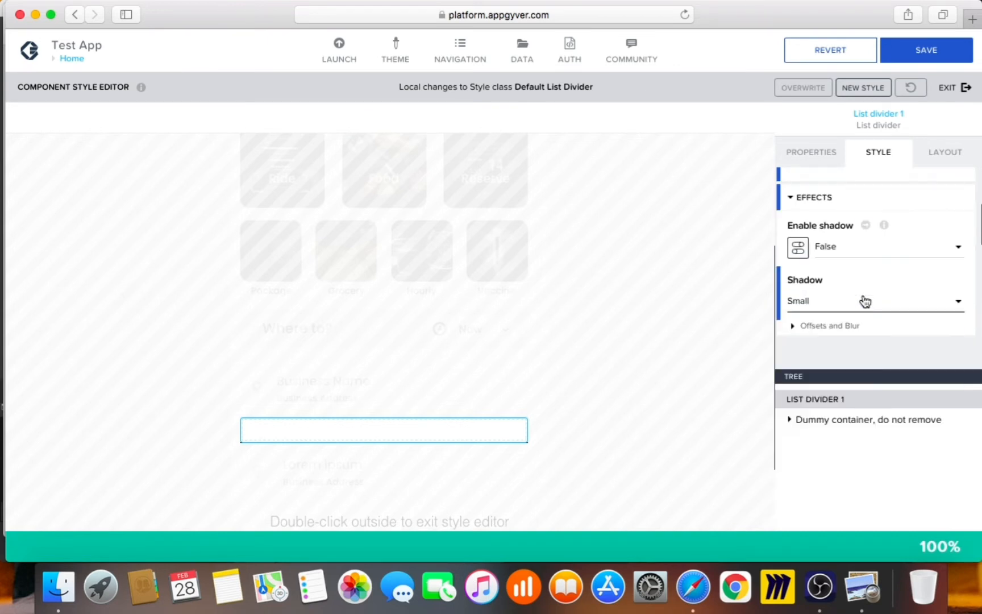
{"action": "scroll", "coordinate": [863, 300], "scroll_direction": "down", "scroll_amount": 3}
Step: Create a custom content color palette named Grey with color #909494 from the border color choices, and exit the style editor
{"action": "left_click", "coordinate": [860, 277]}
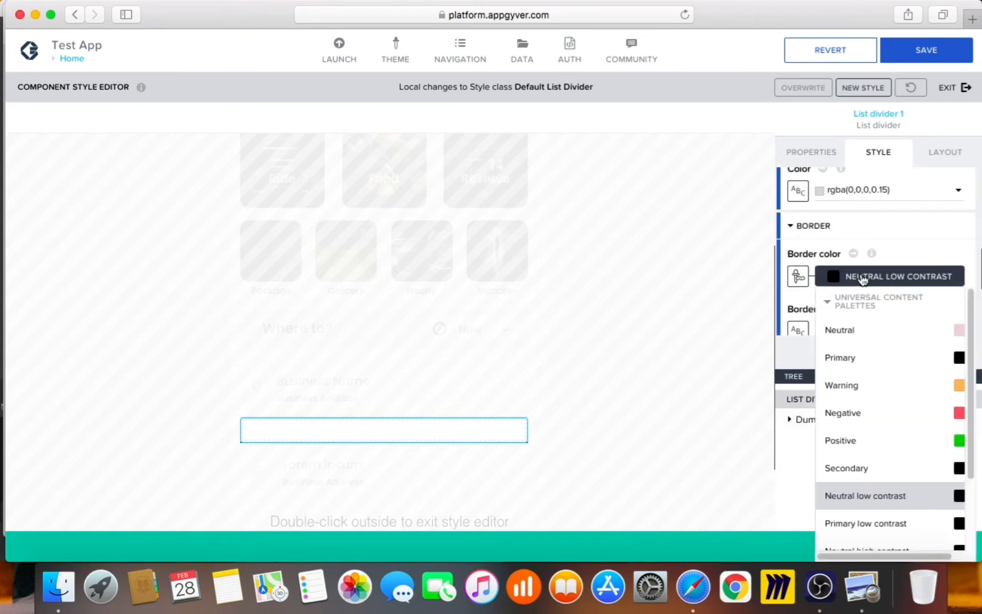
{"action": "scroll", "coordinate": [887, 443], "scroll_direction": "down", "scroll_amount": 3}
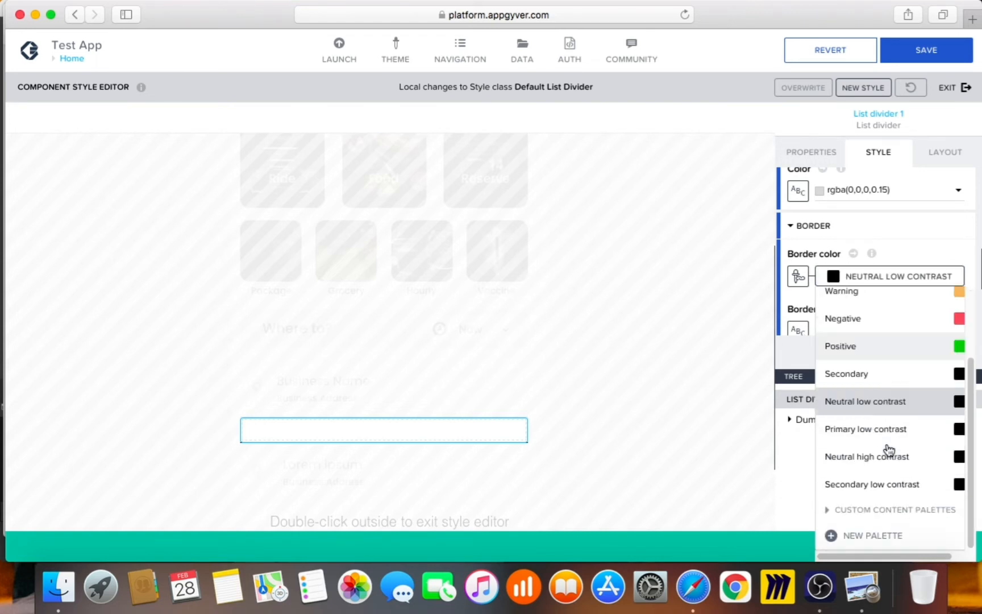
{"action": "left_click", "coordinate": [864, 511]}
{"action": "scroll", "coordinate": [871, 505], "scroll_direction": "down", "scroll_amount": 1}
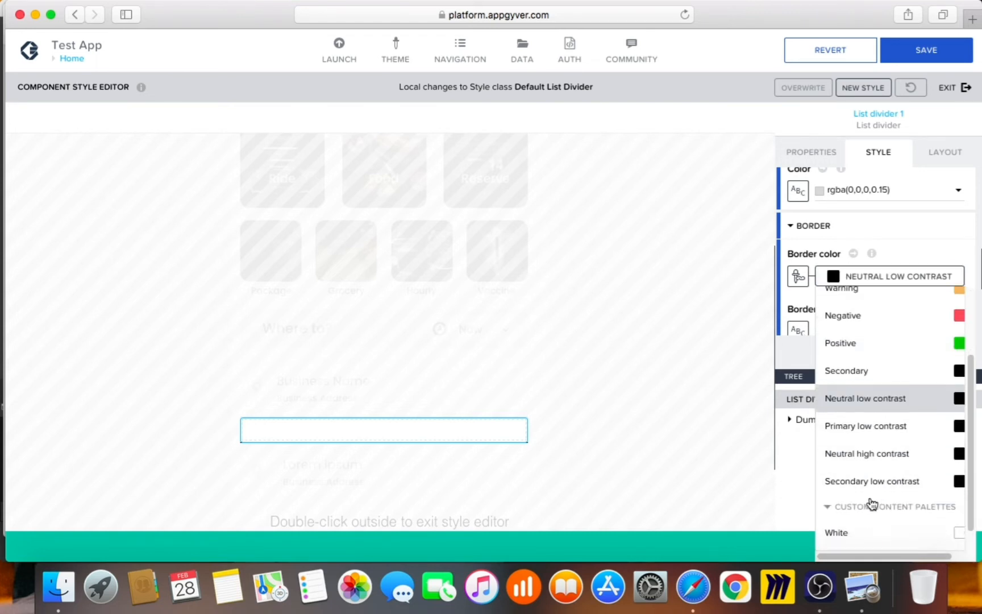
{"action": "scroll", "coordinate": [872, 504], "scroll_direction": "up", "scroll_amount": 3}
{"action": "scroll", "coordinate": [872, 504], "scroll_direction": "down", "scroll_amount": 3}
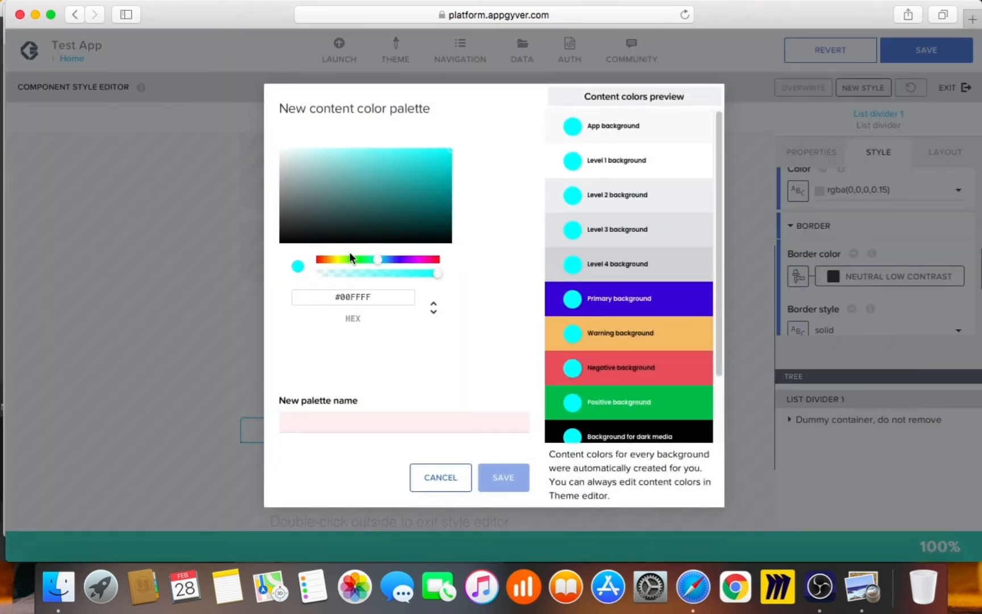
{"action": "left_click_drag", "start_coordinate": [301, 221], "coordinate": [284, 187]}
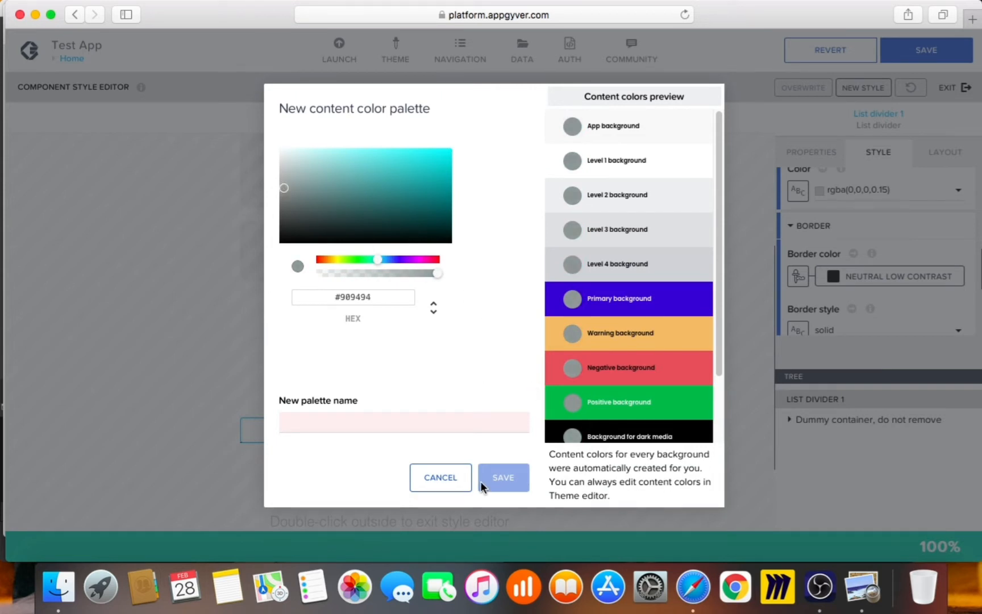
{"action": "left_click", "coordinate": [338, 415]}
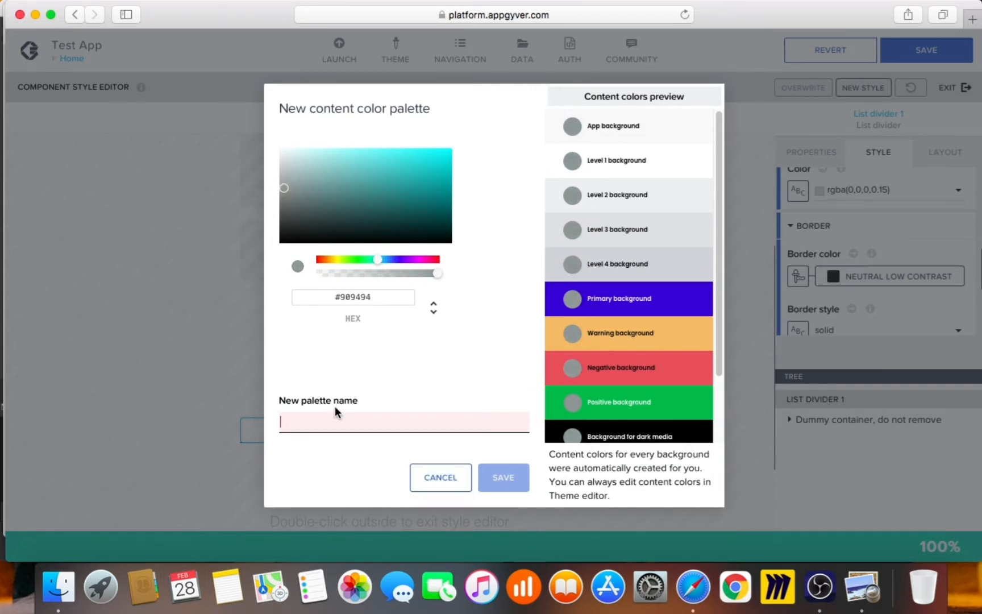
{"action": "type", "text": "Grey"}
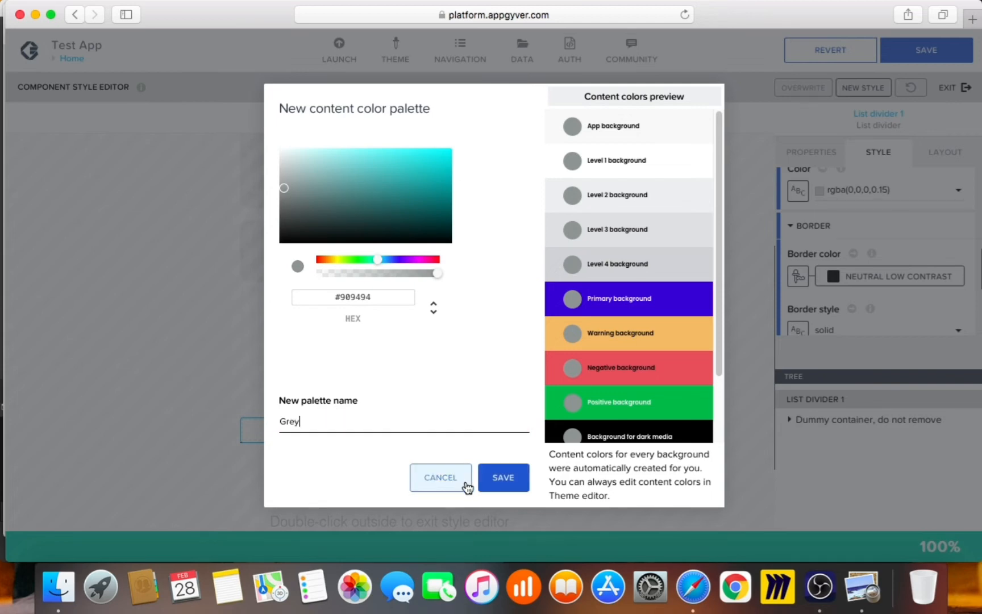
{"action": "left_click", "coordinate": [487, 488]}
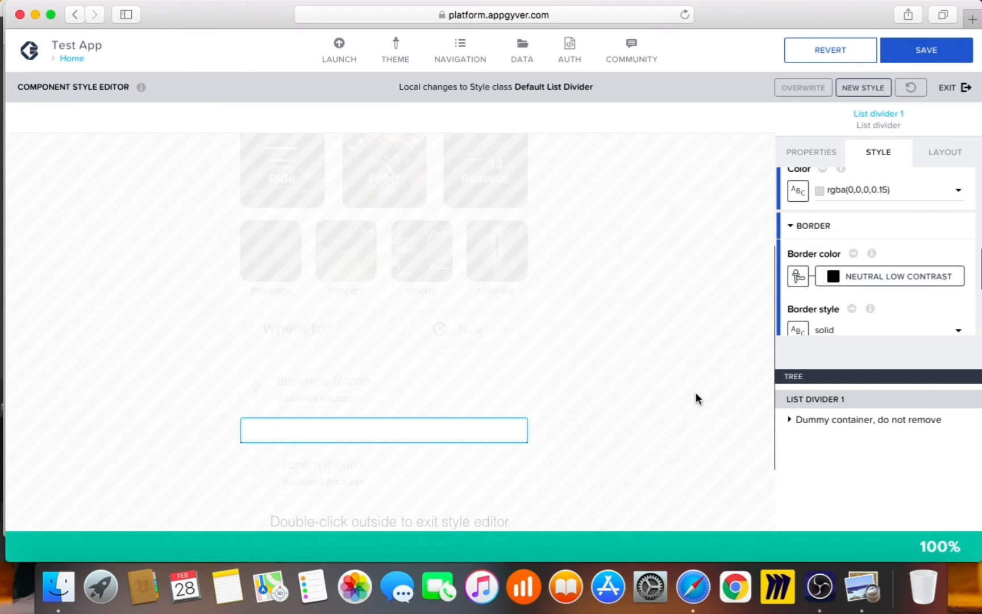
{"action": "double_click", "coordinate": [695, 393]}
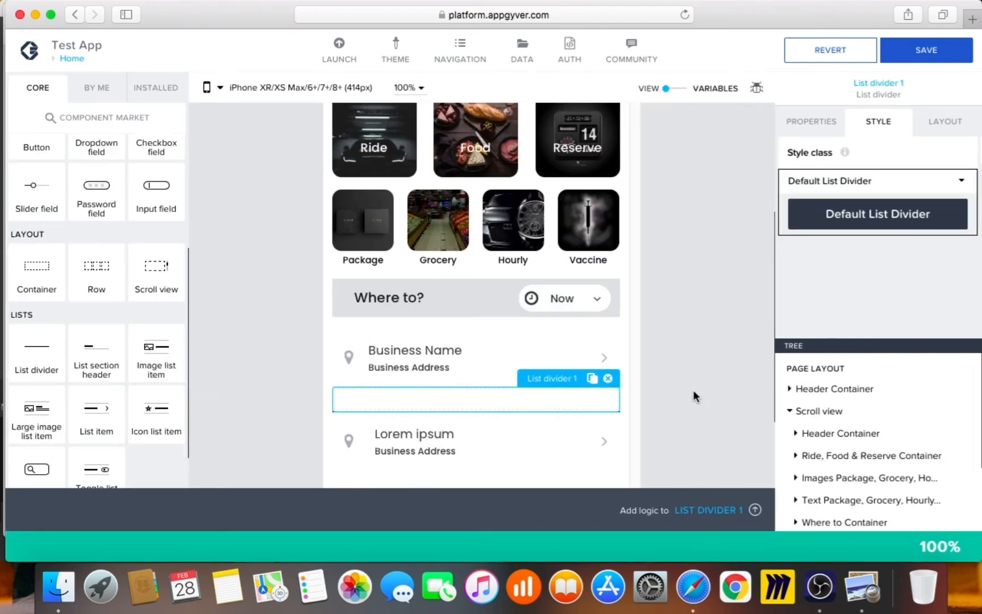
{"action": "left_click", "coordinate": [693, 389]}
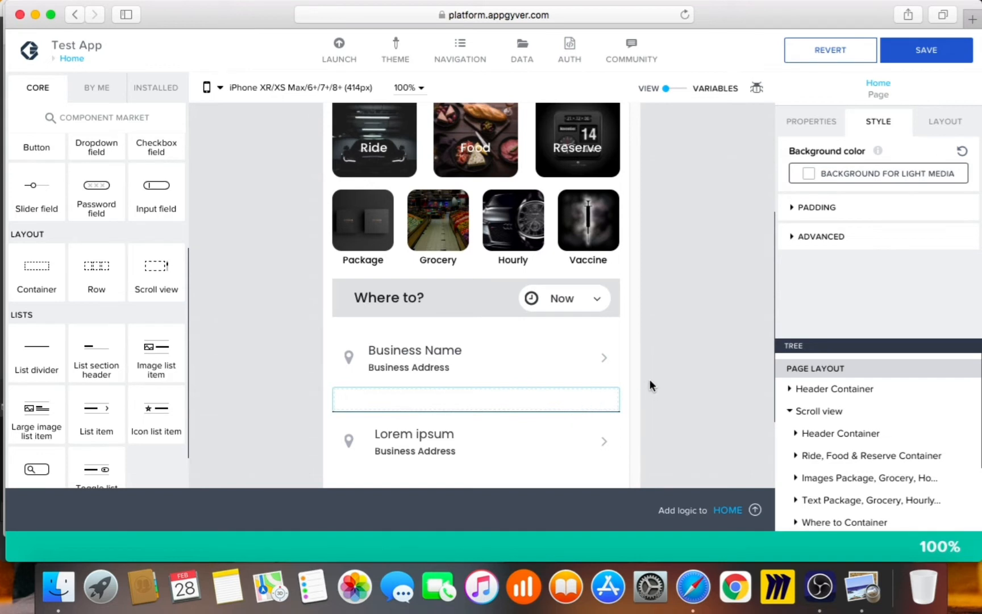
Step: Edit the list divider's Default List Divider style and set its border color to the custom Grey palette
{"action": "left_click", "coordinate": [627, 323]}
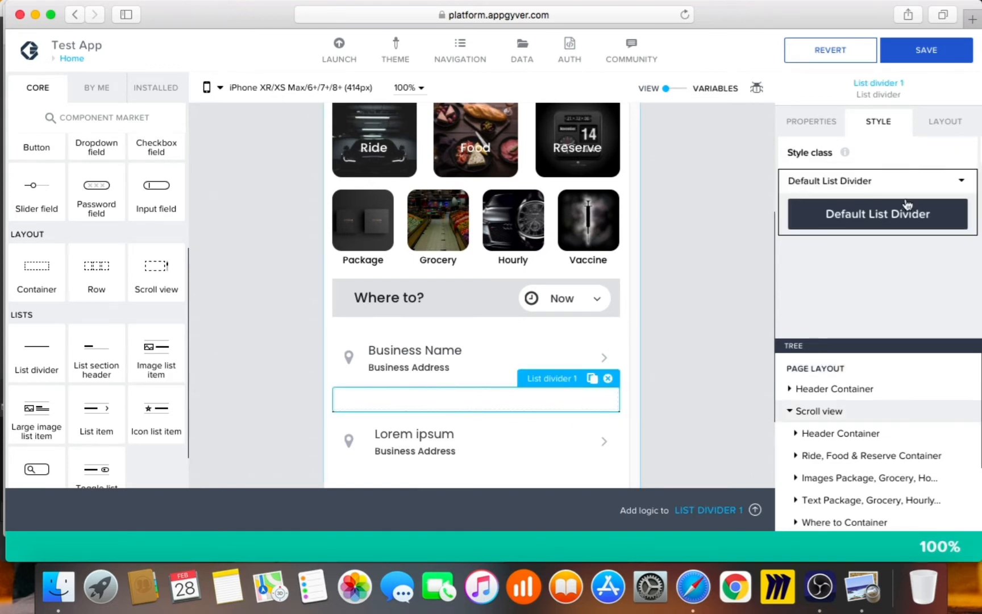
{"action": "left_click", "coordinate": [963, 182]}
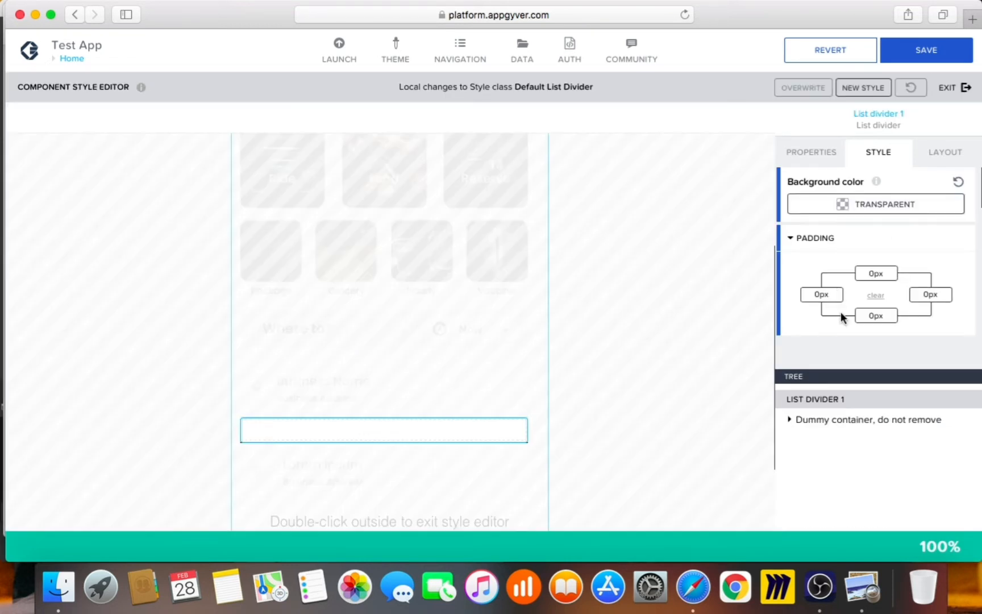
{"action": "scroll", "coordinate": [853, 267], "scroll_direction": "down", "scroll_amount": 5}
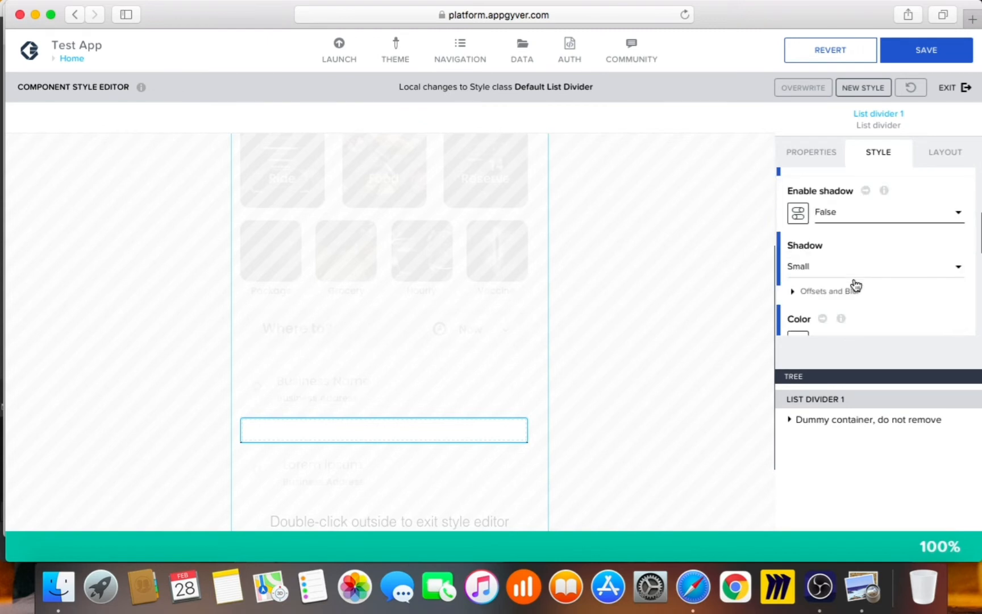
{"action": "scroll", "coordinate": [855, 286], "scroll_direction": "down", "scroll_amount": 4}
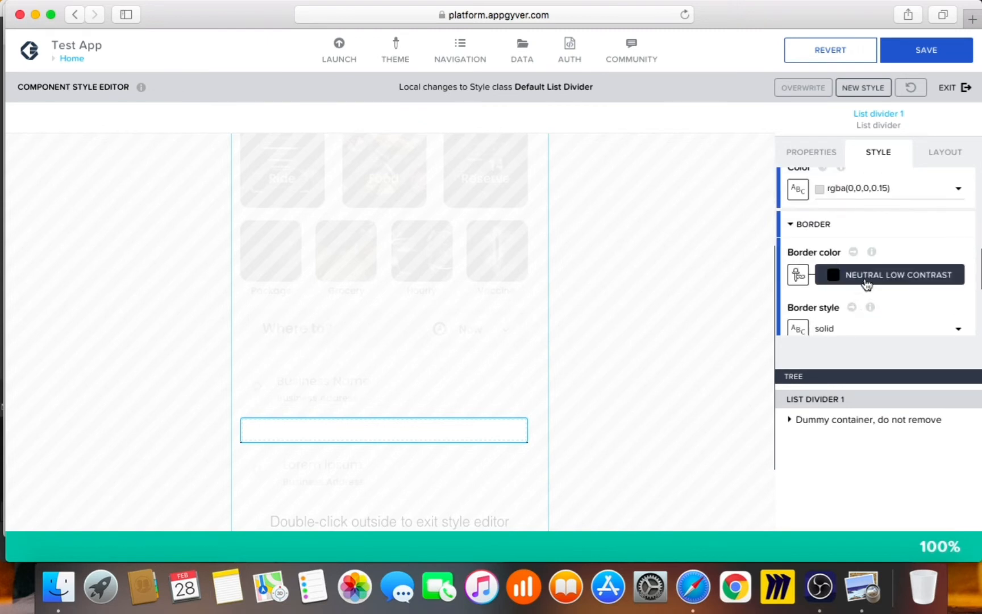
{"action": "scroll", "coordinate": [870, 278], "scroll_direction": "down", "scroll_amount": 3}
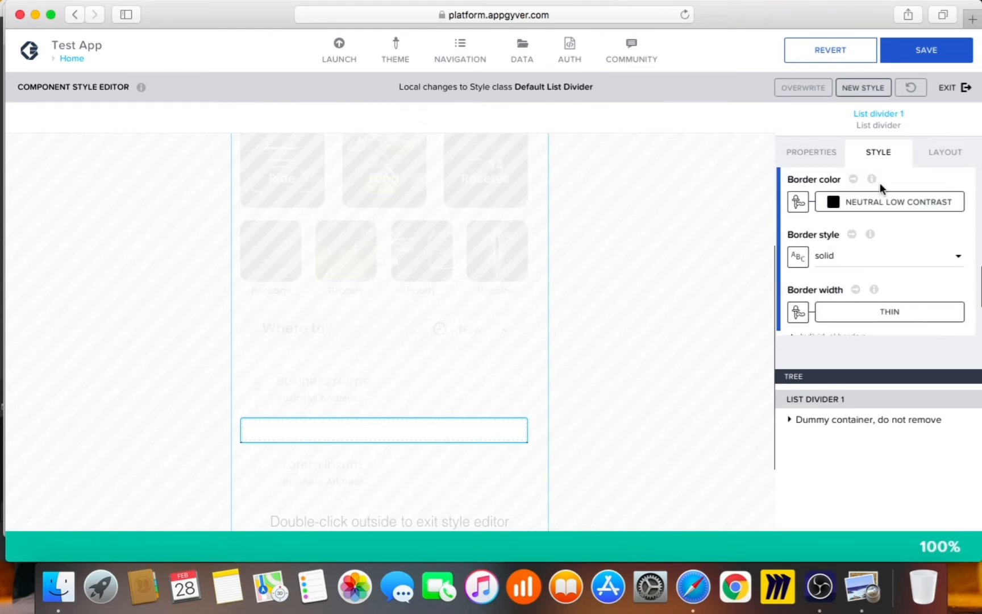
{"action": "left_click", "coordinate": [877, 202]}
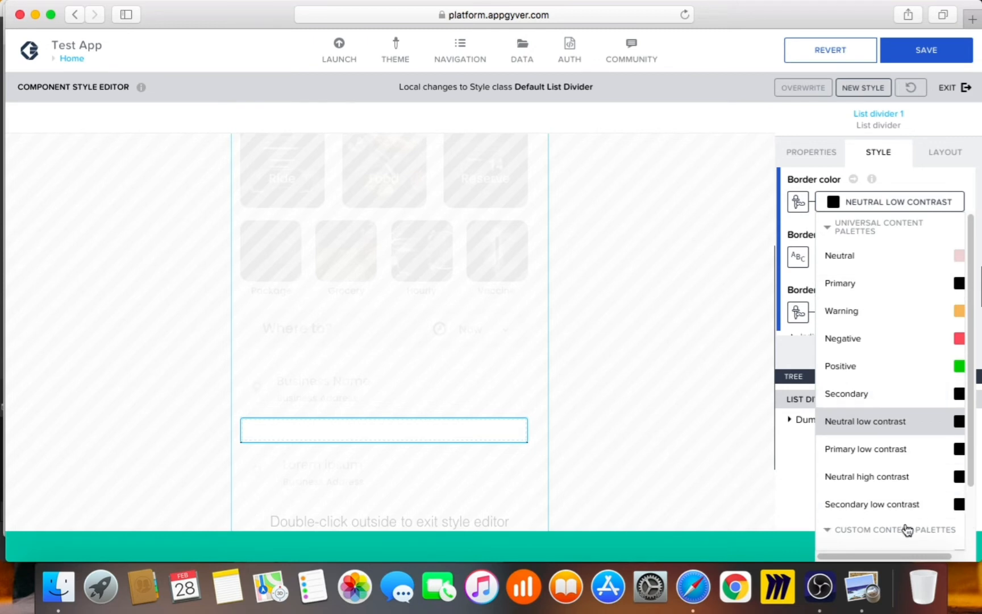
{"action": "scroll", "coordinate": [907, 529], "scroll_direction": "down", "scroll_amount": 2}
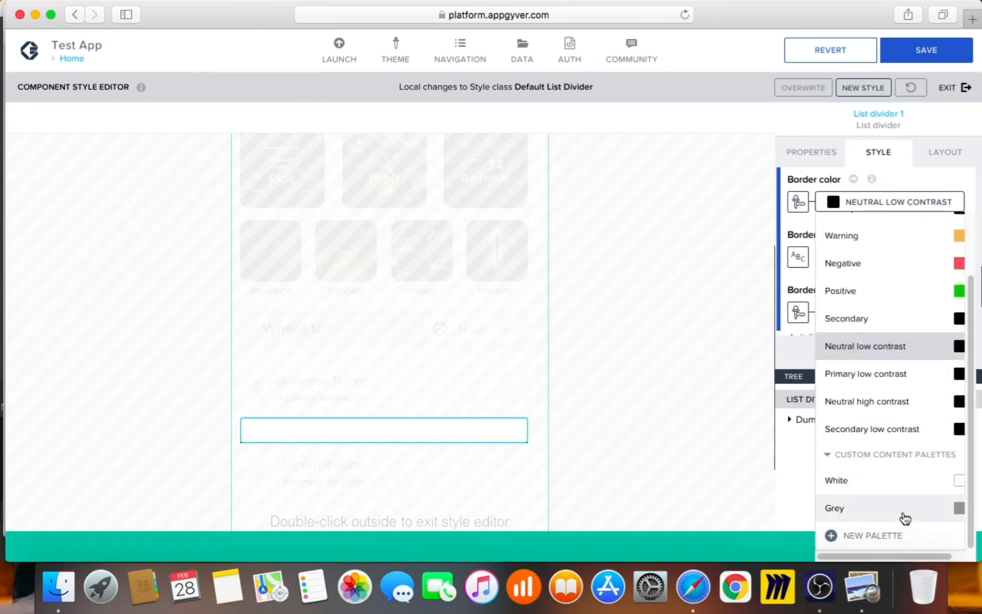
{"action": "left_click", "coordinate": [782, 511]}
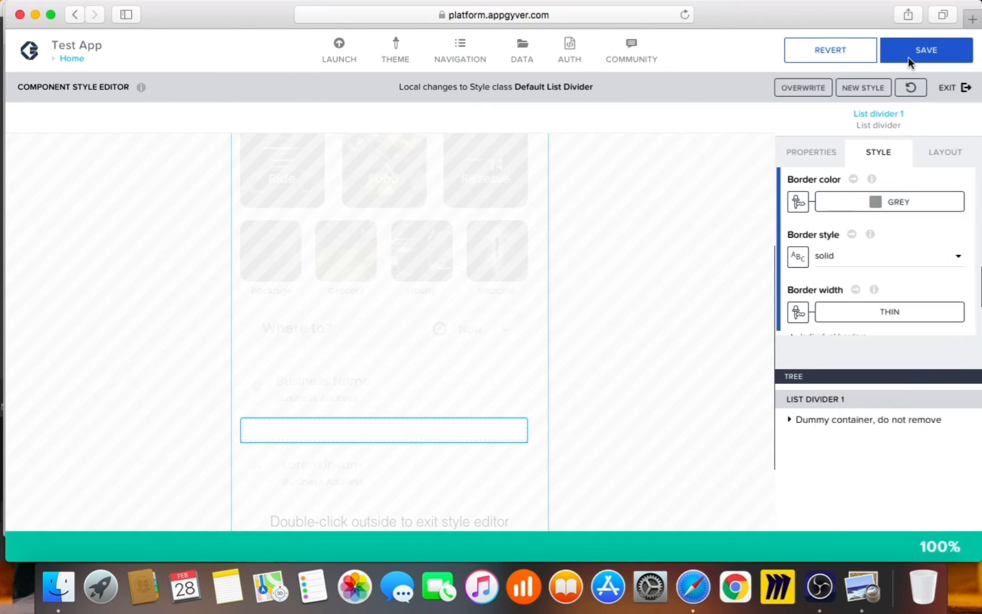
Step: Exit the component style editor and save the app
{"action": "double_click", "coordinate": [734, 254]}
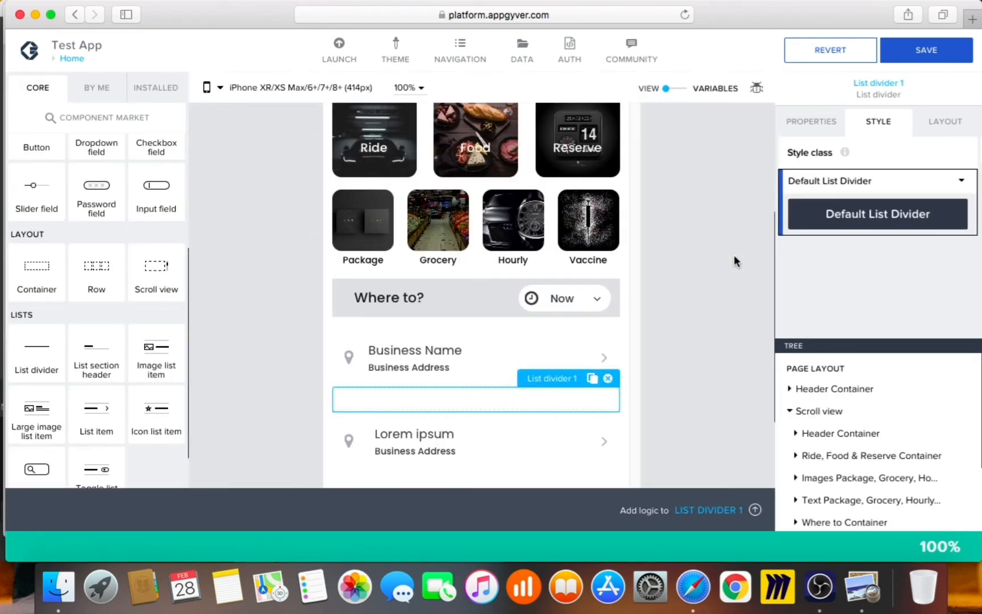
{"action": "left_click", "coordinate": [737, 215]}
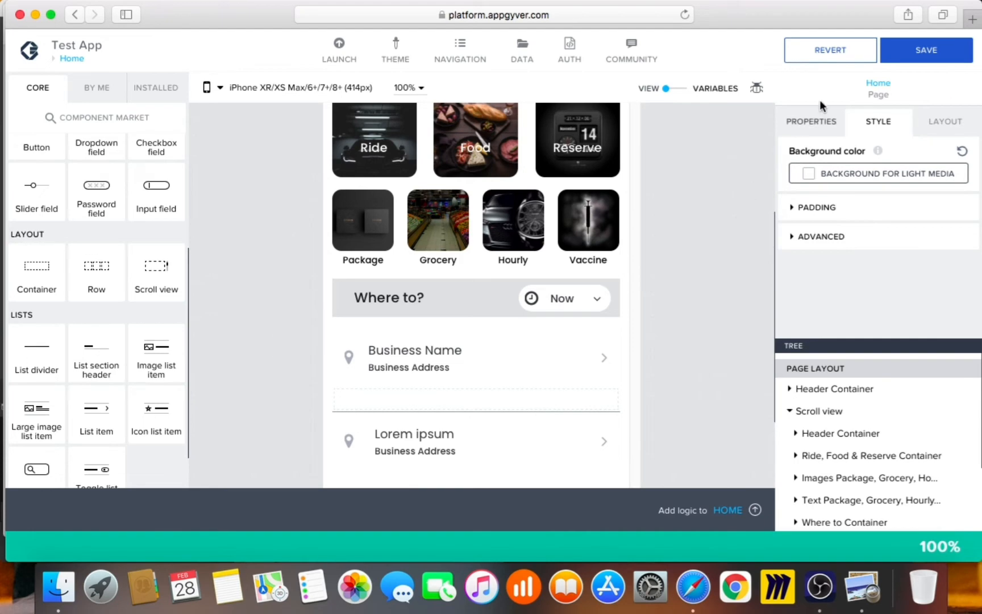
{"action": "left_click", "coordinate": [926, 50]}
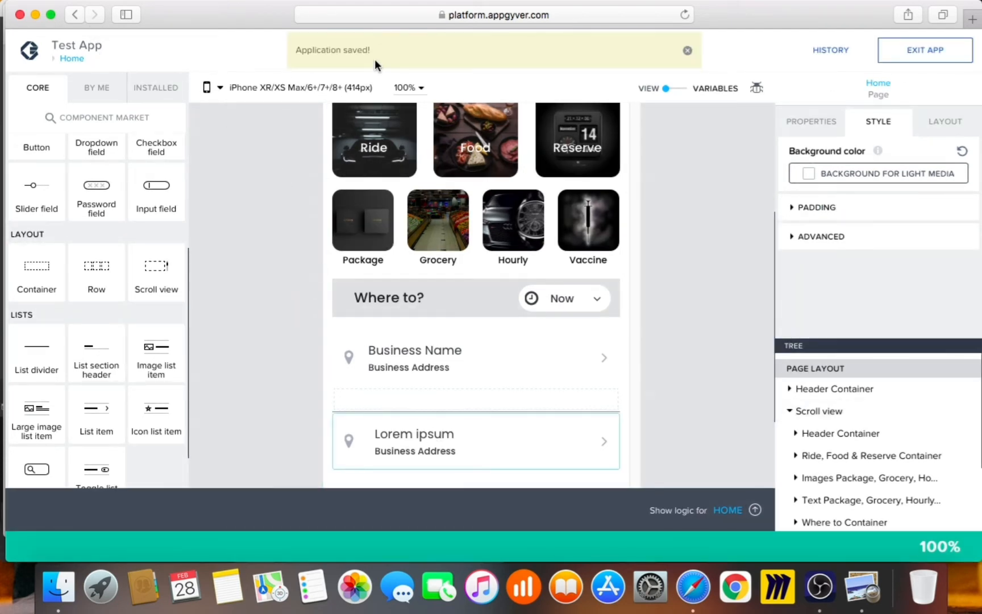
Step: Open Test App in the web app preview portal, widen the preview, and inspect the location list and its divider
{"action": "left_click", "coordinate": [340, 47]}
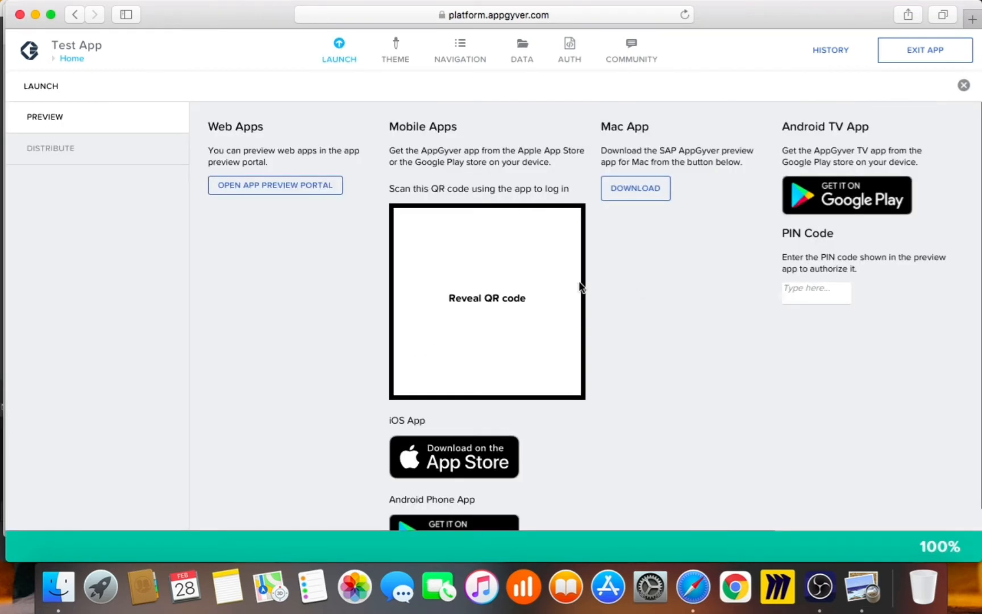
{"action": "left_click", "coordinate": [266, 185]}
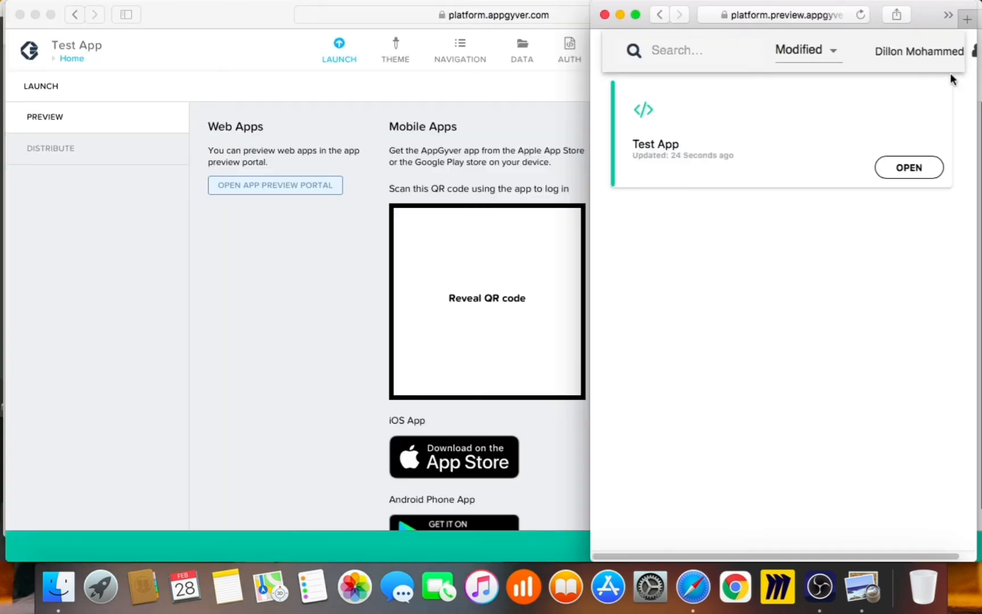
{"action": "left_click", "coordinate": [907, 170]}
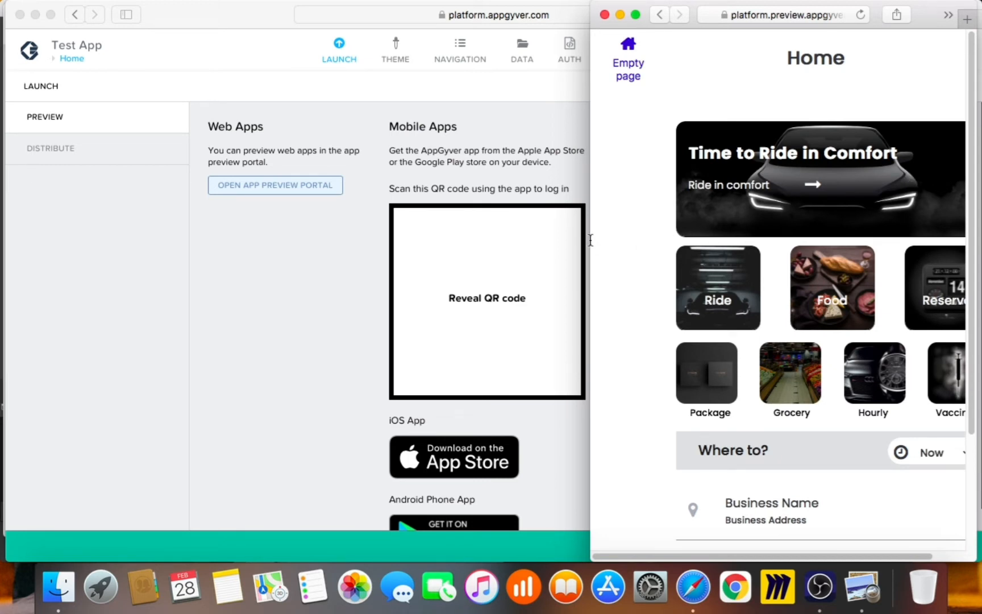
{"action": "left_click_drag", "start_coordinate": [584, 237], "coordinate": [547, 239]}
{"action": "scroll", "coordinate": [768, 318], "scroll_direction": "down", "scroll_amount": 3}
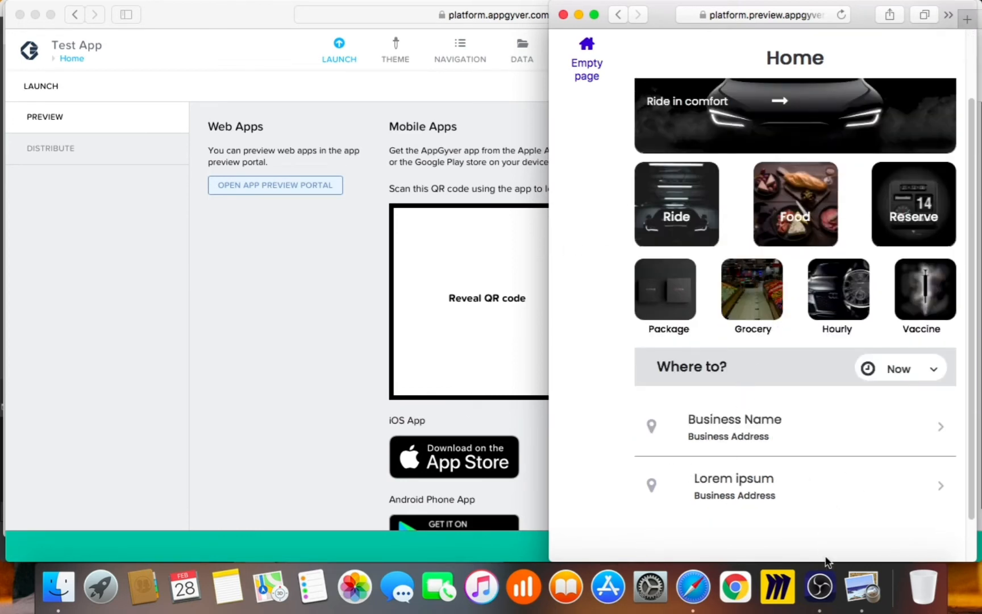
Step: Compare the previewed location list with the Uber reference screenshot and return to the Home page editor
{"action": "left_click", "coordinate": [862, 585]}
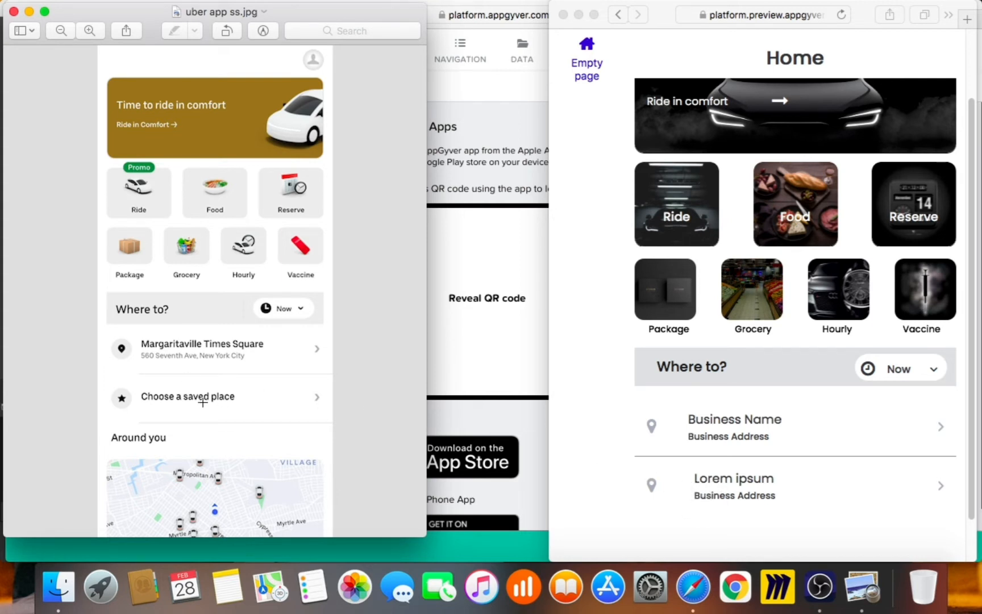
{"action": "left_click", "coordinate": [458, 171]}
{"action": "left_click", "coordinate": [340, 60]}
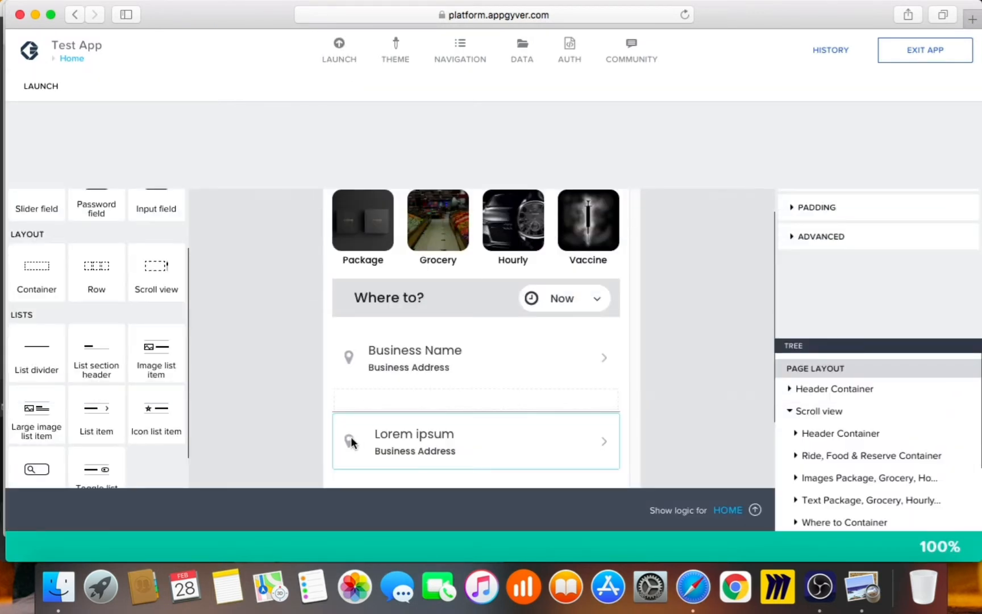
Step: Set the second icon list item's primary label to "Choose a saved place"
{"action": "left_click", "coordinate": [551, 426]}
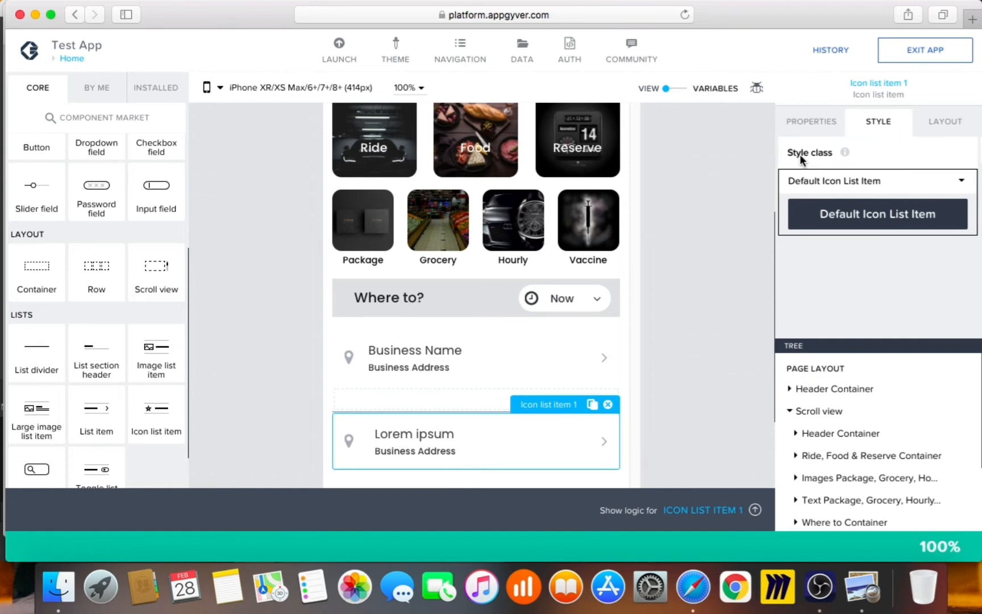
{"action": "left_click", "coordinate": [821, 124]}
{"action": "scroll", "coordinate": [882, 289], "scroll_direction": "down", "scroll_amount": 5}
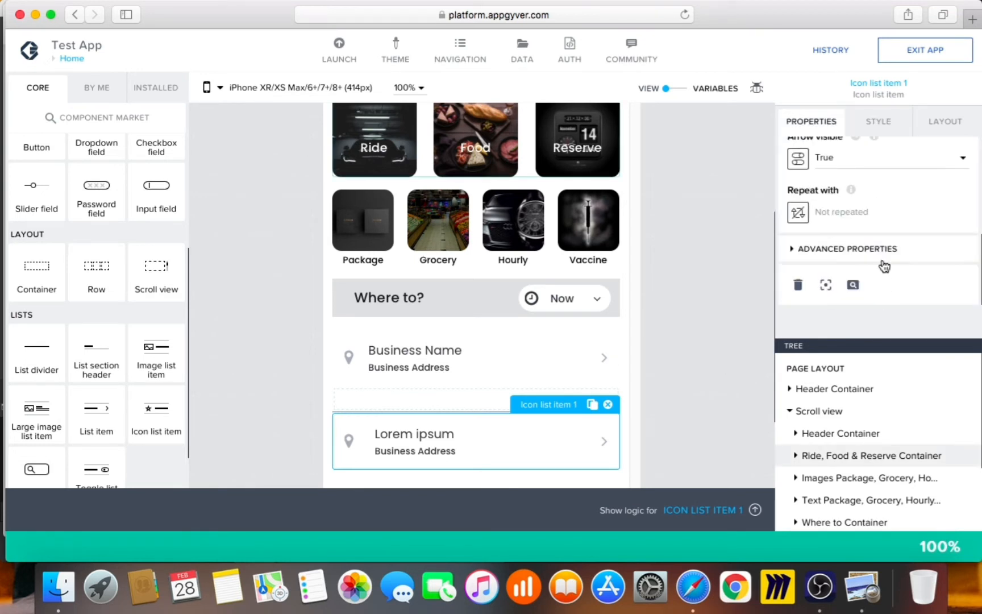
{"action": "scroll", "coordinate": [884, 266], "scroll_direction": "up", "scroll_amount": 5}
{"action": "left_click_drag", "start_coordinate": [881, 282], "coordinate": [675, 260]}
{"action": "type", "text": "Cho"}
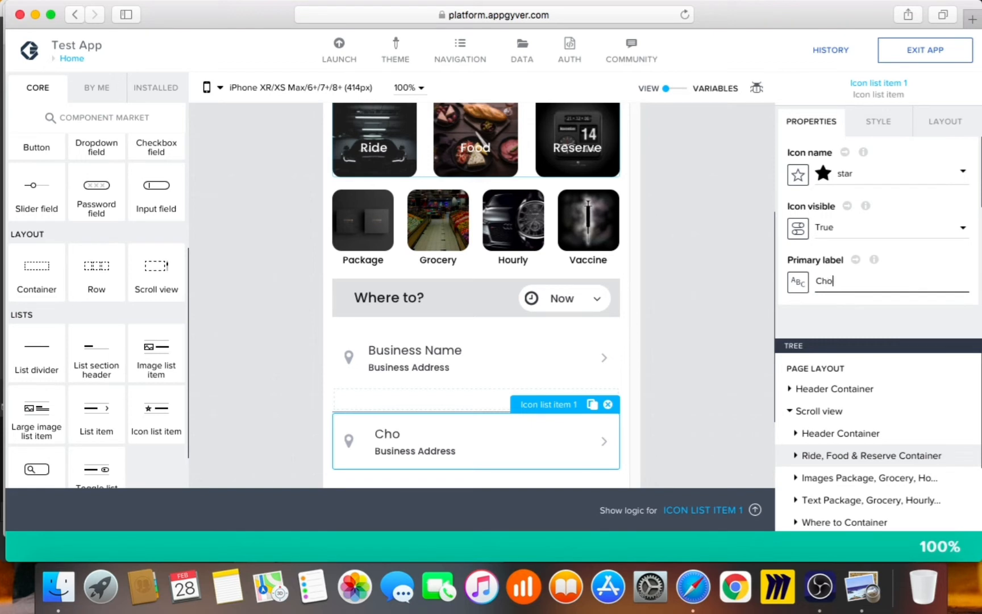
{"action": "type", "text": "ose a "}
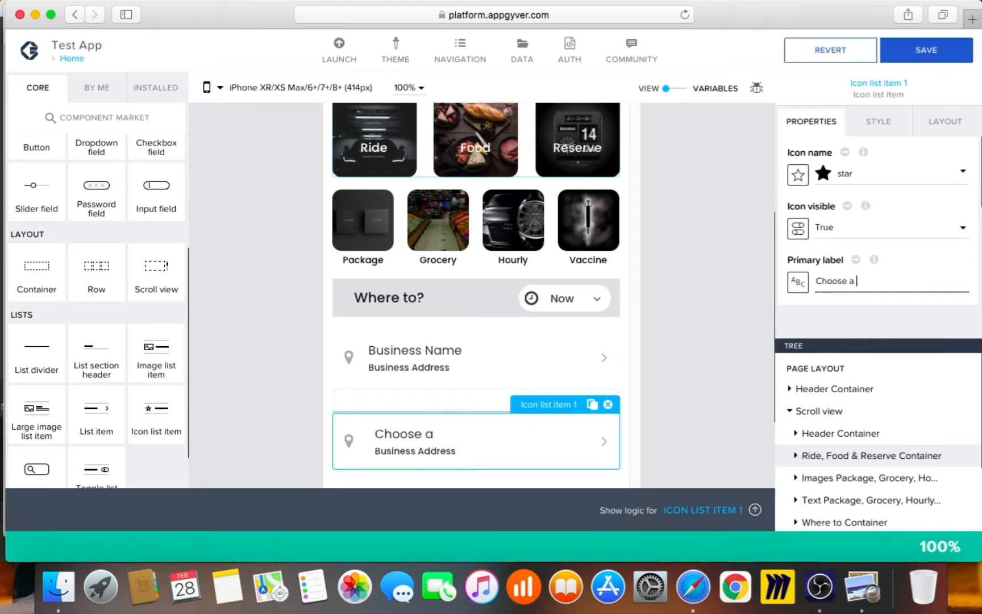
{"action": "type", "text": "saved place"}
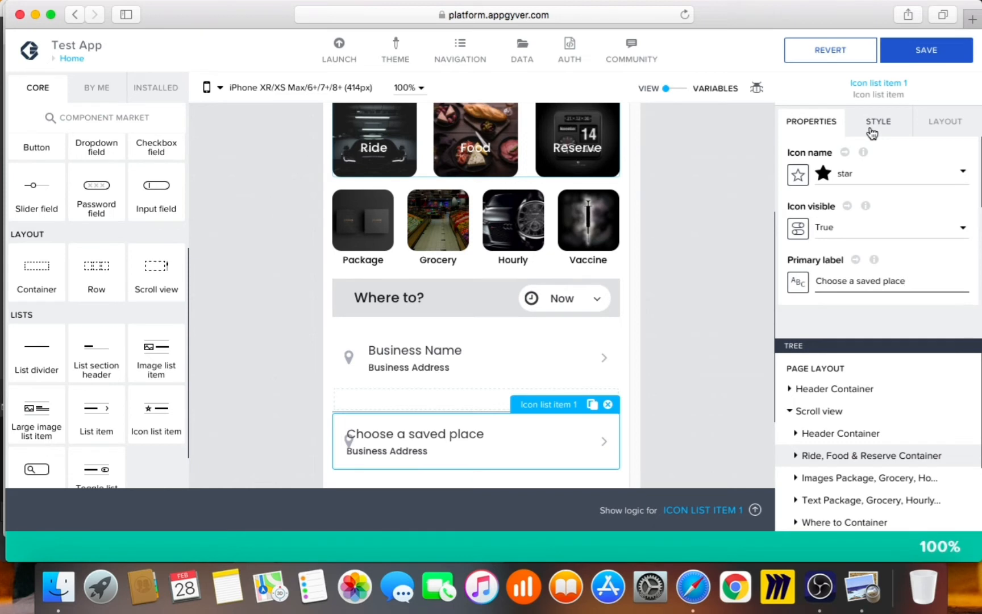
Step: Edit the item's Default Icon List Item style and set the left gap of its text container, Container 7, to XXXL (28px)
{"action": "left_click", "coordinate": [872, 132]}
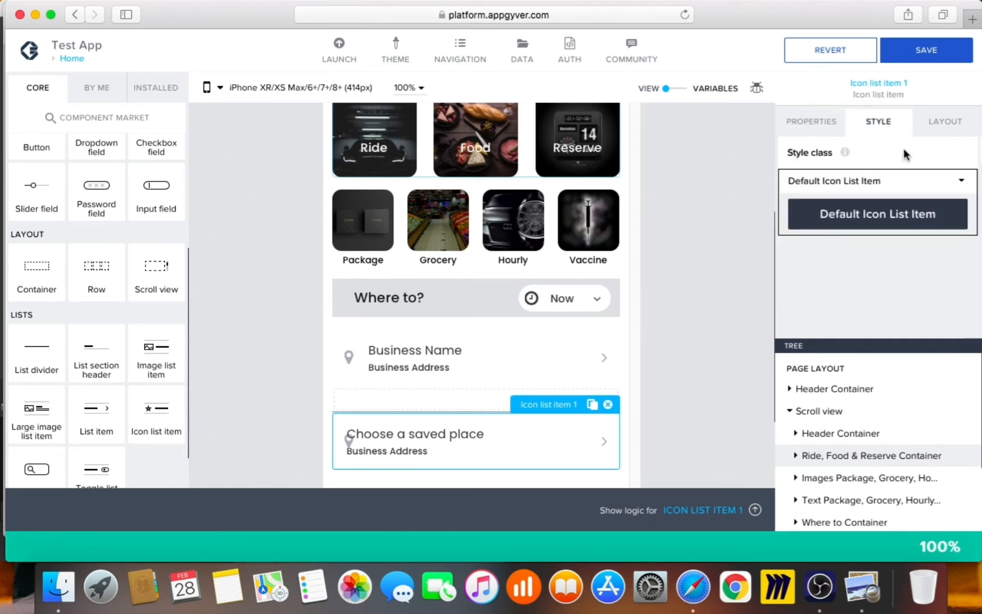
{"action": "left_click", "coordinate": [961, 183]}
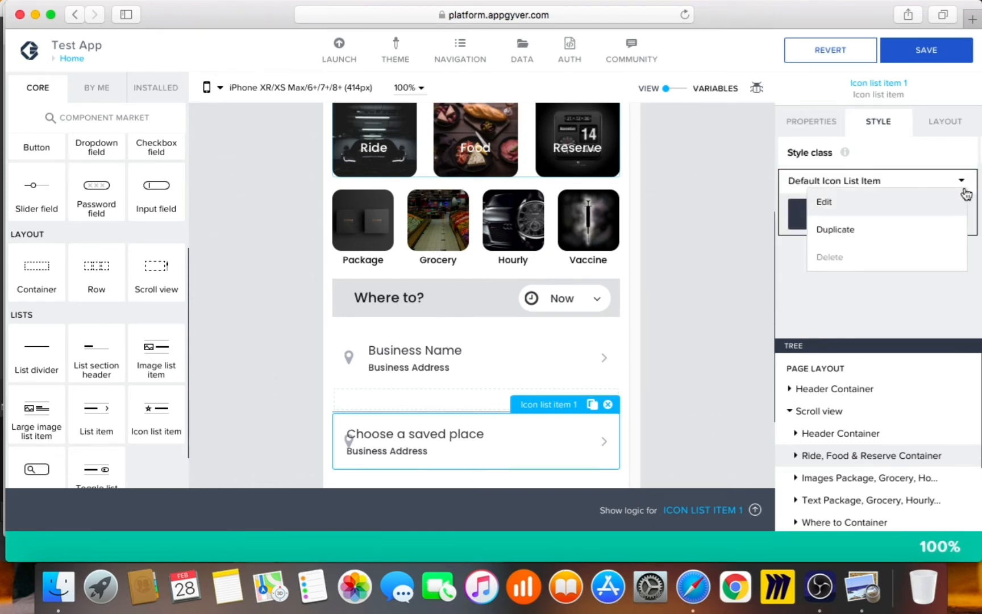
{"action": "left_click", "coordinate": [963, 196]}
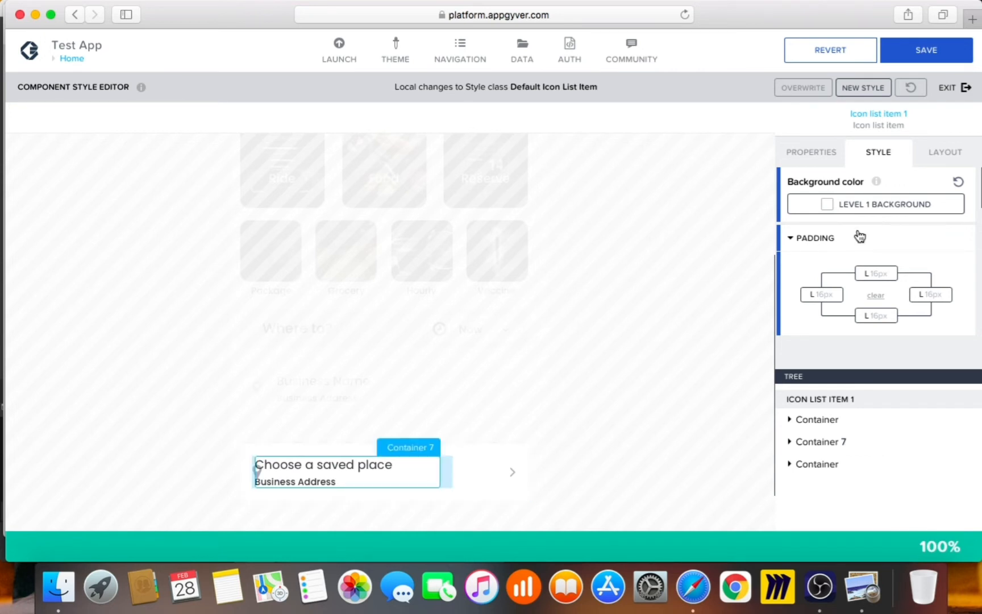
{"action": "left_click", "coordinate": [253, 479]}
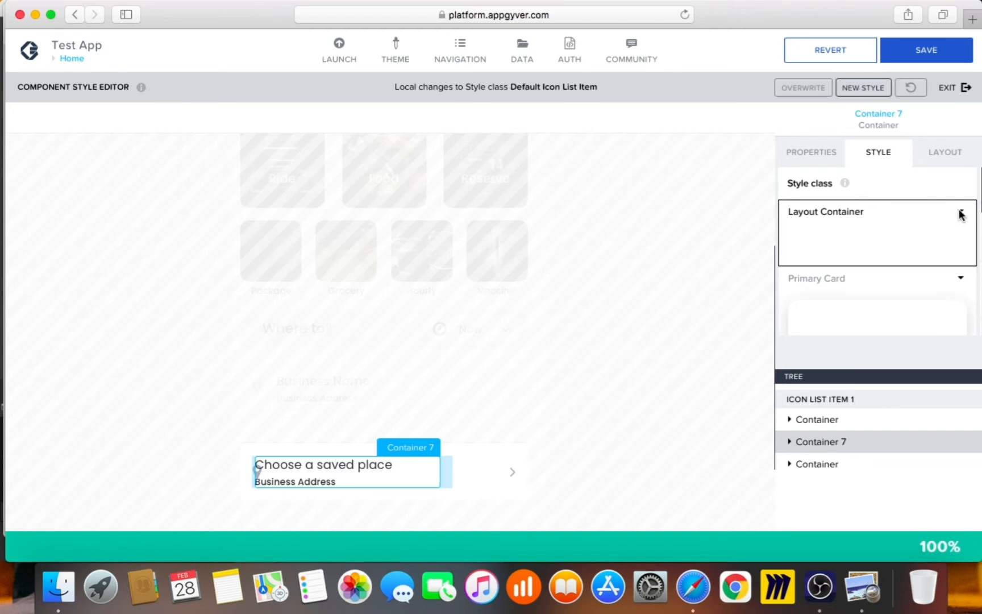
{"action": "left_click", "coordinate": [957, 163]}
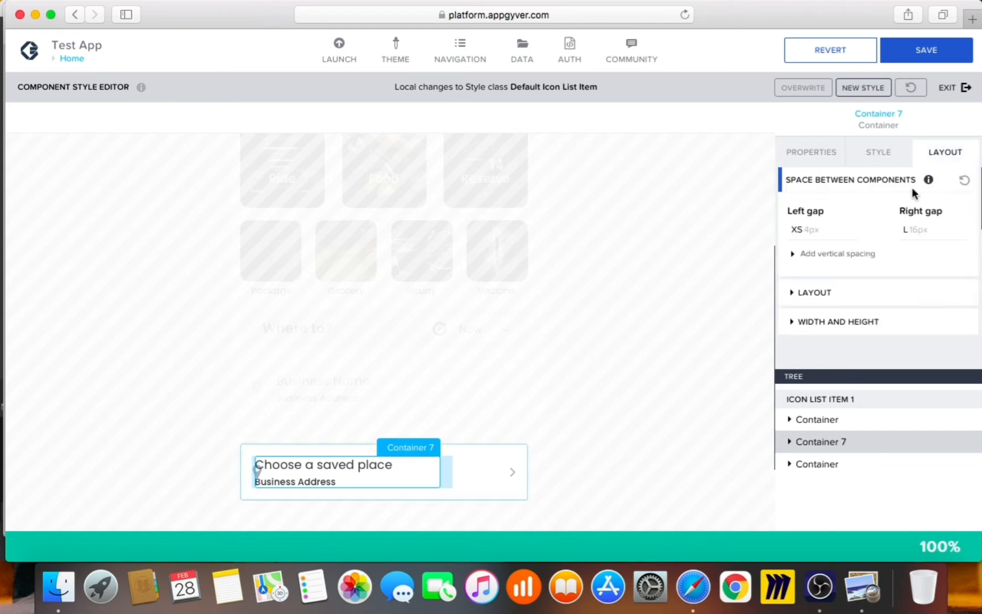
{"action": "left_click", "coordinate": [811, 233]}
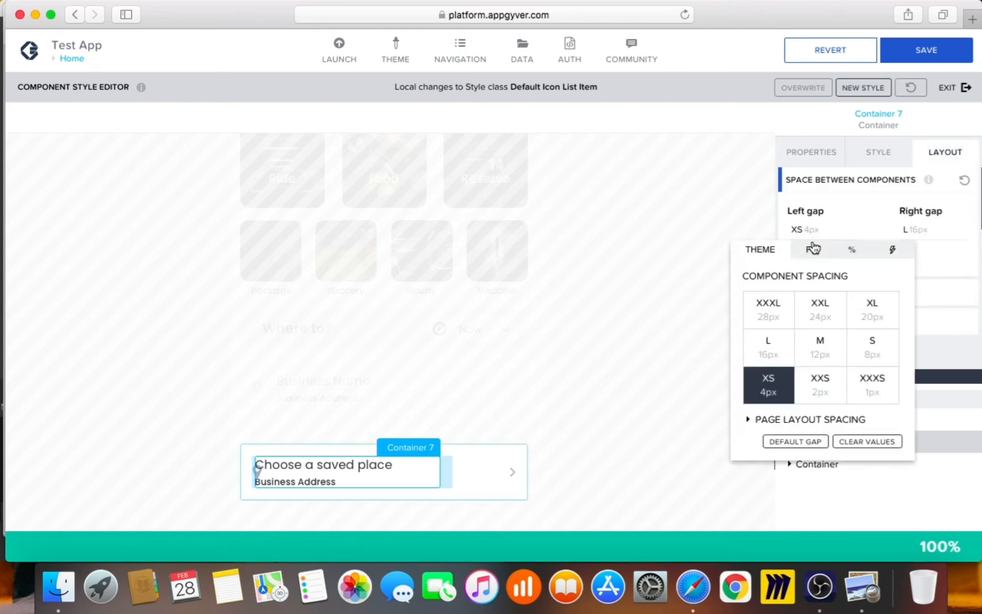
{"action": "left_click", "coordinate": [781, 319]}
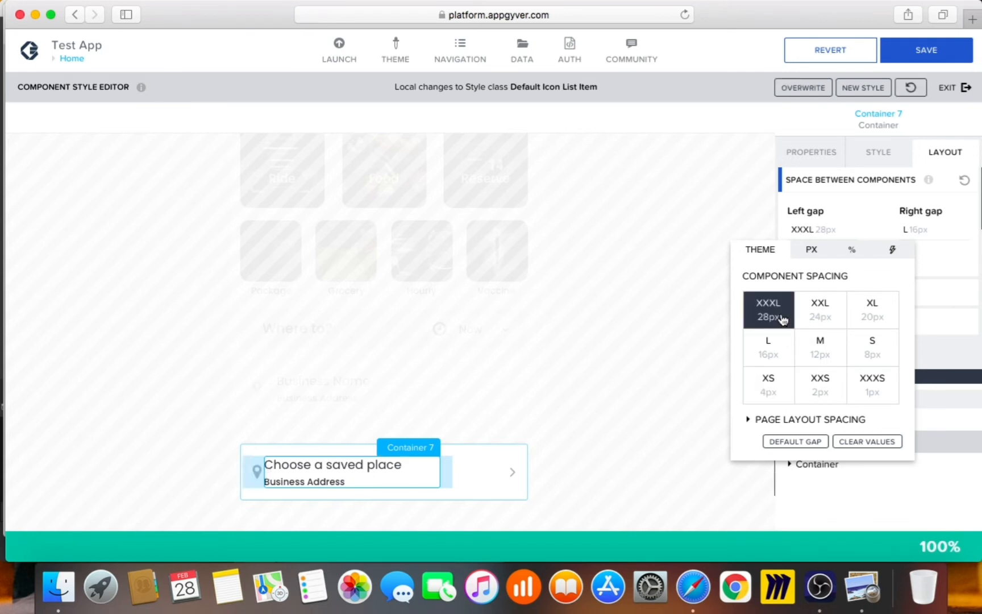
Step: Set Container 7's left gap to 50 px and exit the component style editor
{"action": "left_click", "coordinate": [811, 250]}
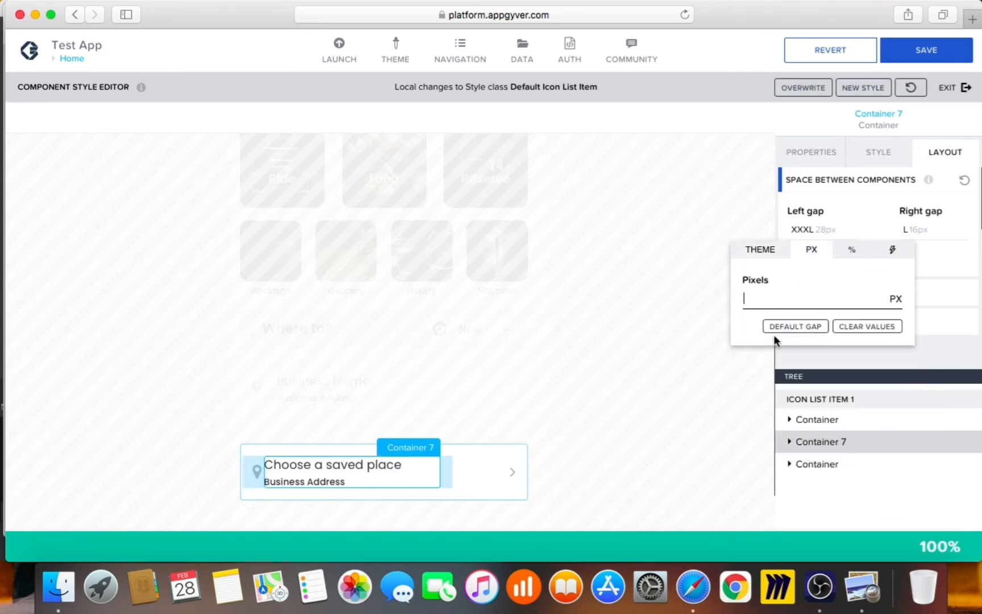
{"action": "left_click", "coordinate": [782, 298]}
{"action": "type", "text": "50"}
{"action": "left_click", "coordinate": [690, 364]}
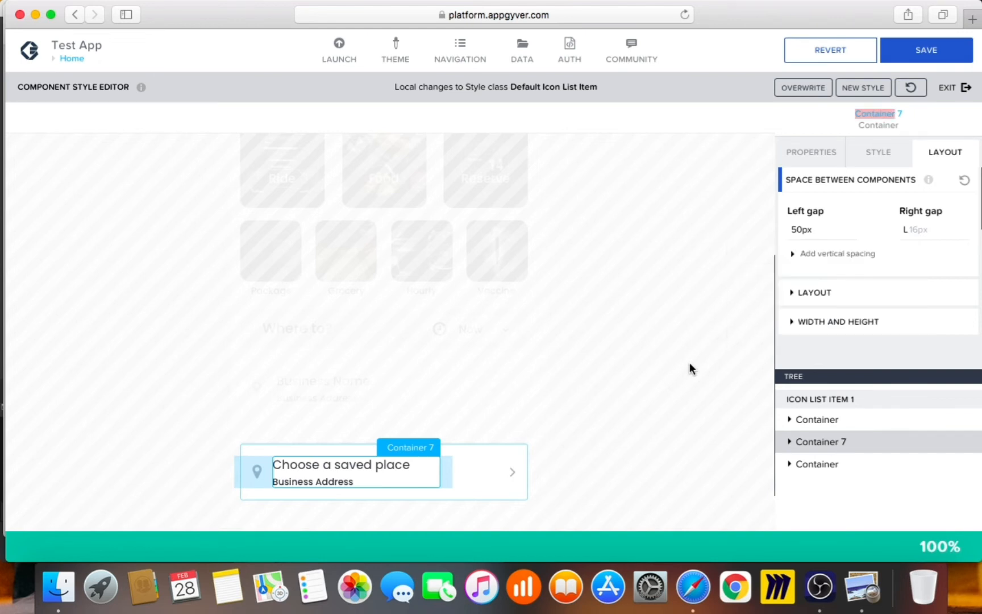
{"action": "double_click", "coordinate": [721, 345]}
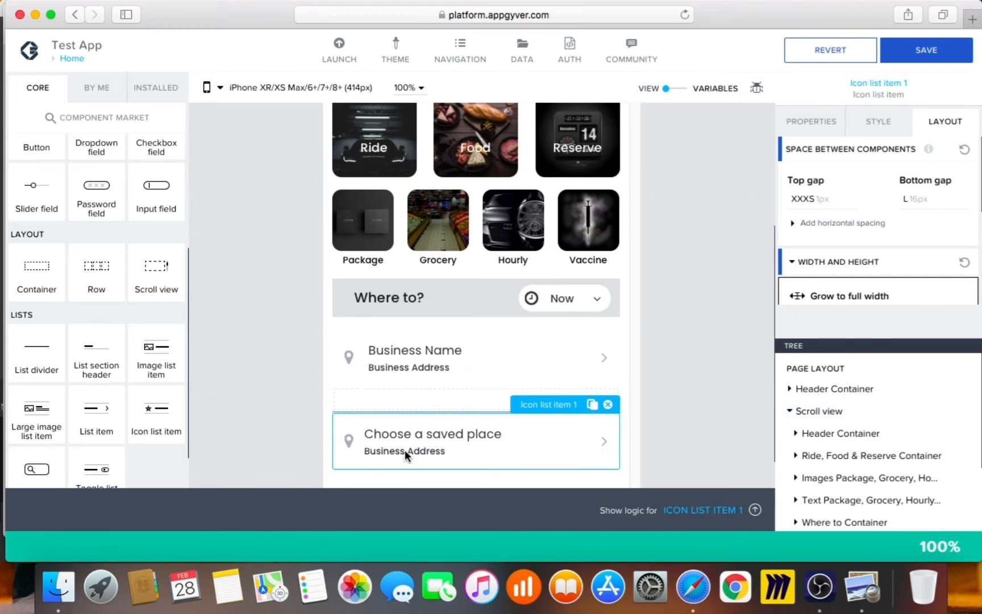
Step: Reopen the second list item's style, set Container 7's left gap to 60 px, exit the style editor, and save the app
{"action": "double_click", "coordinate": [517, 432]}
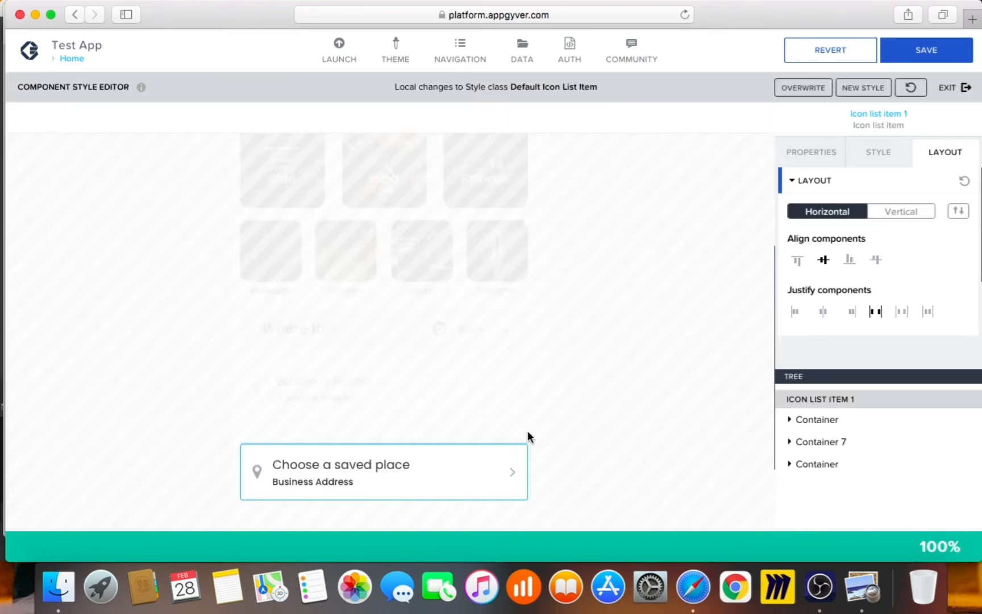
{"action": "scroll", "coordinate": [870, 253], "scroll_direction": "down", "scroll_amount": 2}
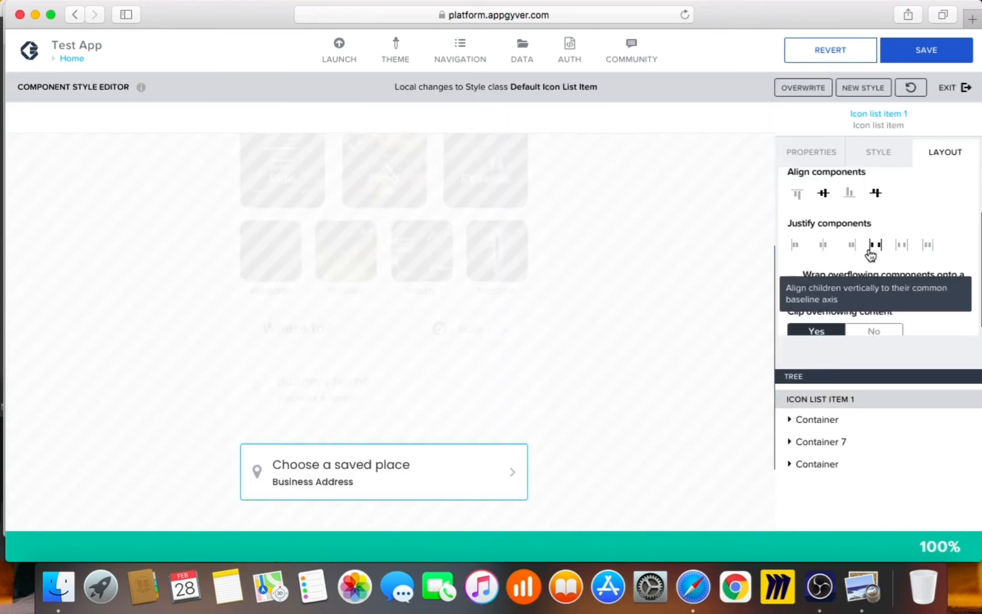
{"action": "left_click", "coordinate": [872, 155]}
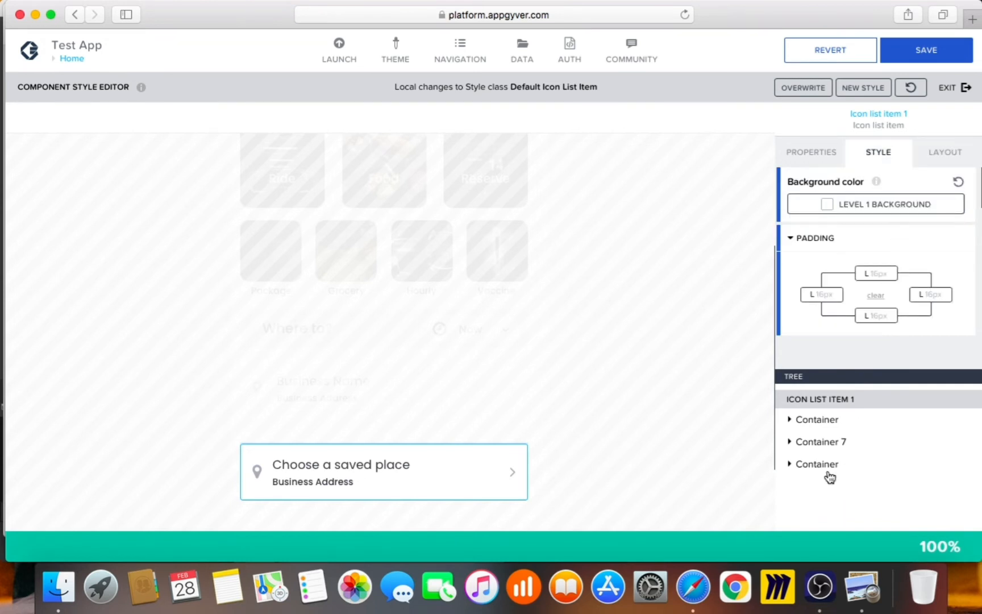
{"action": "left_click", "coordinate": [824, 441]}
{"action": "left_click", "coordinate": [939, 156]}
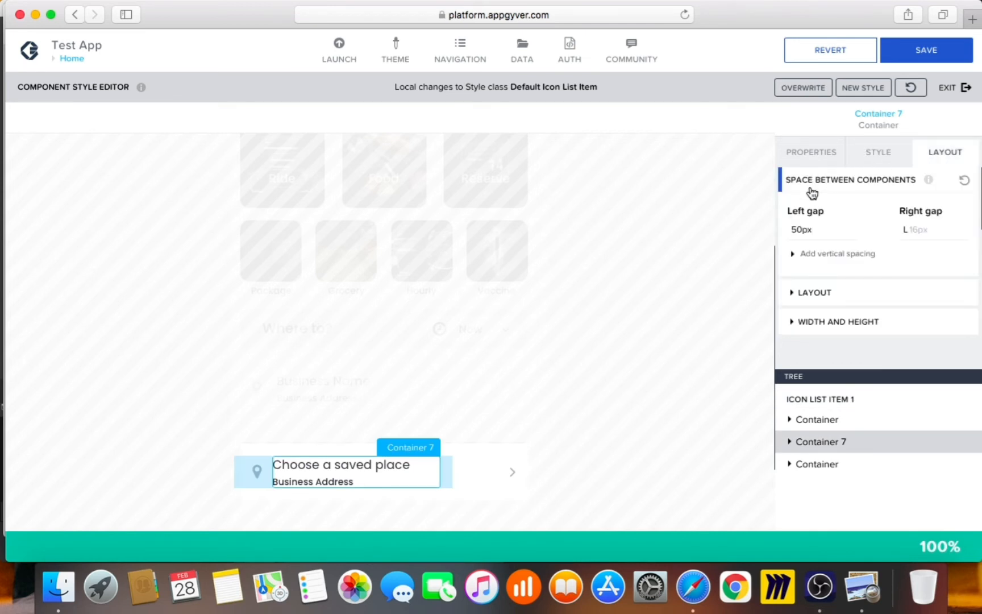
{"action": "left_click", "coordinate": [801, 233]}
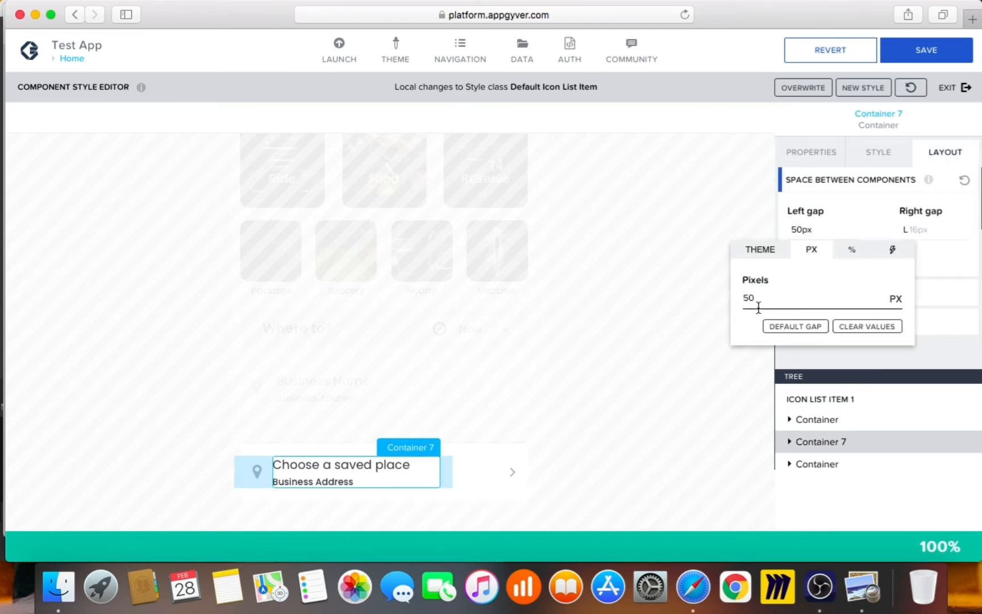
{"action": "left_click_drag", "start_coordinate": [758, 307], "coordinate": [684, 287]}
{"action": "type", "text": "60"}
{"action": "left_click", "coordinate": [646, 306]}
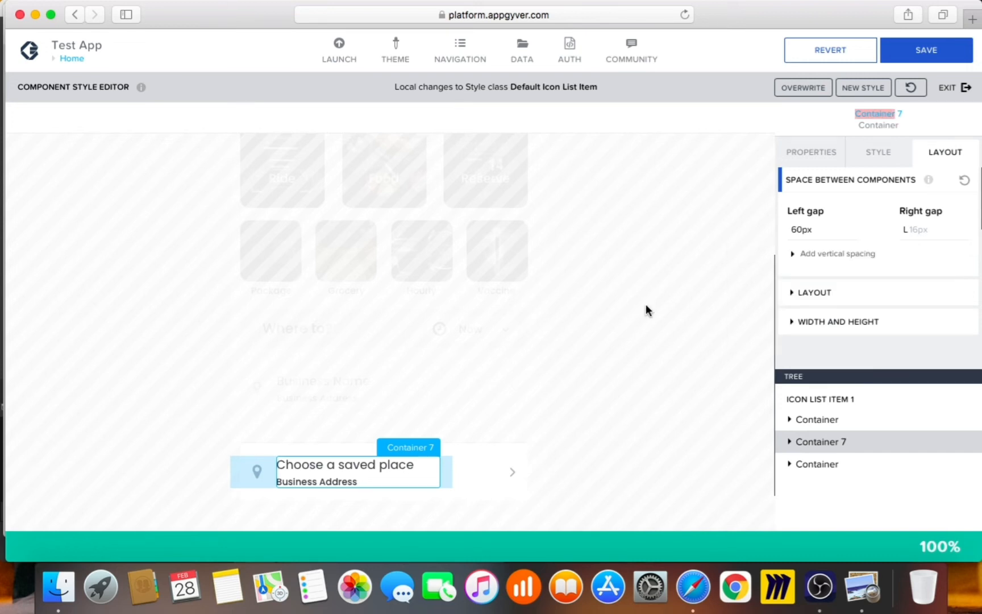
{"action": "left_click", "coordinate": [645, 305]}
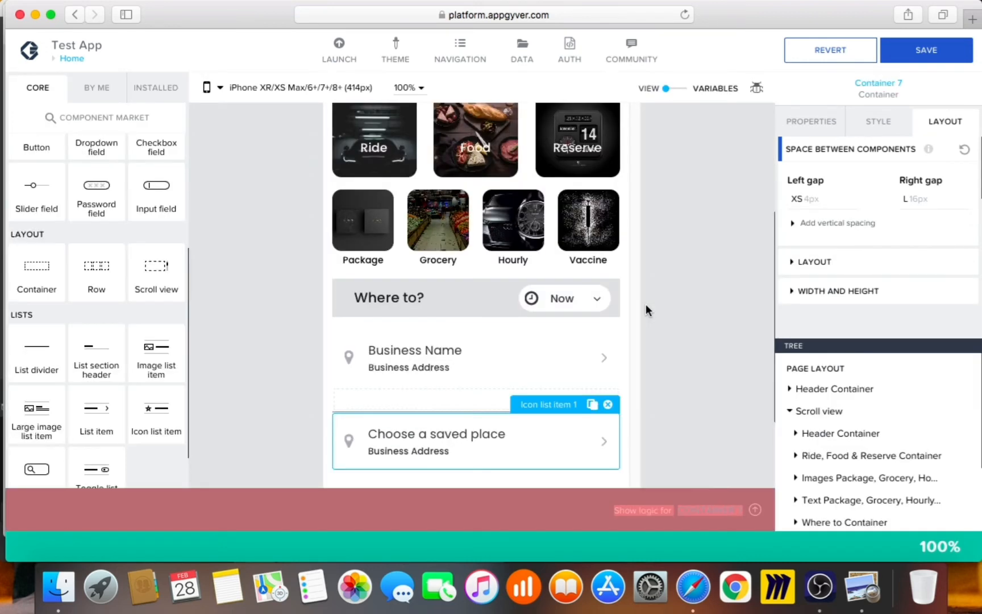
{"action": "left_click", "coordinate": [645, 304]}
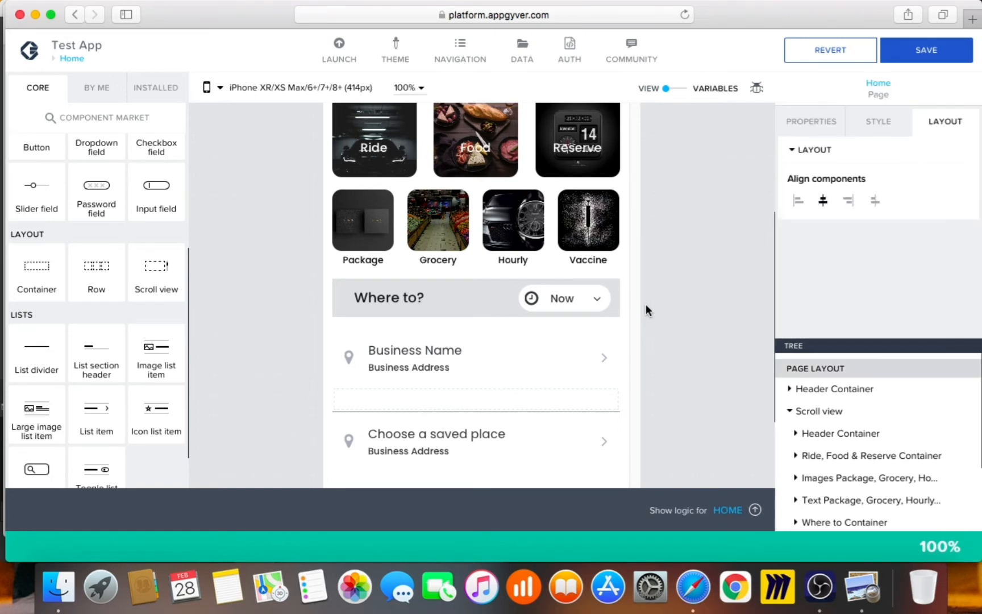
{"action": "left_click", "coordinate": [933, 52]}
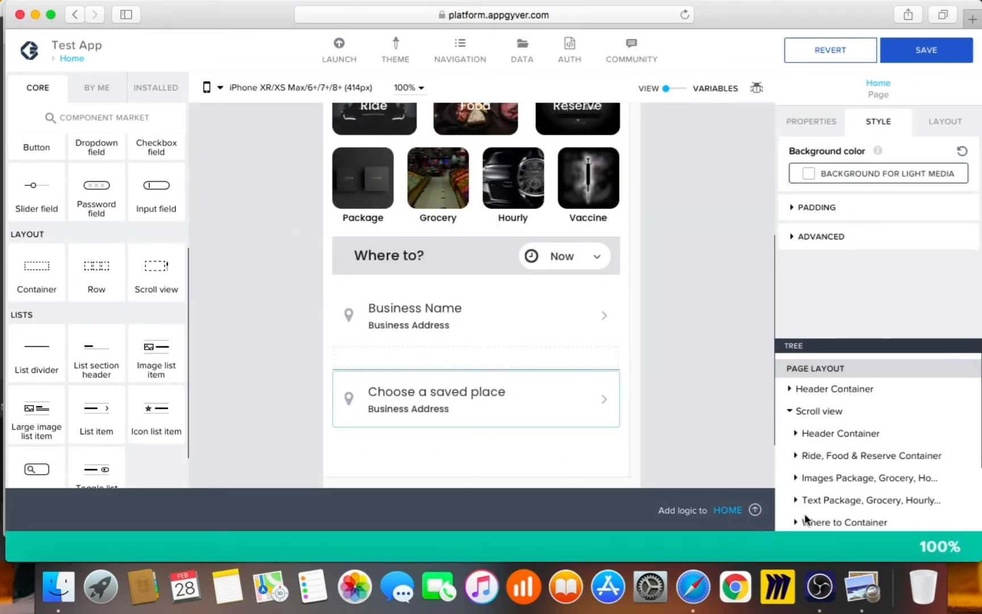
Step: Compare the "Choose a saved place" item with the Uber reference screenshot and review its label, arrow and repeat properties
{"action": "left_click", "coordinate": [862, 587]}
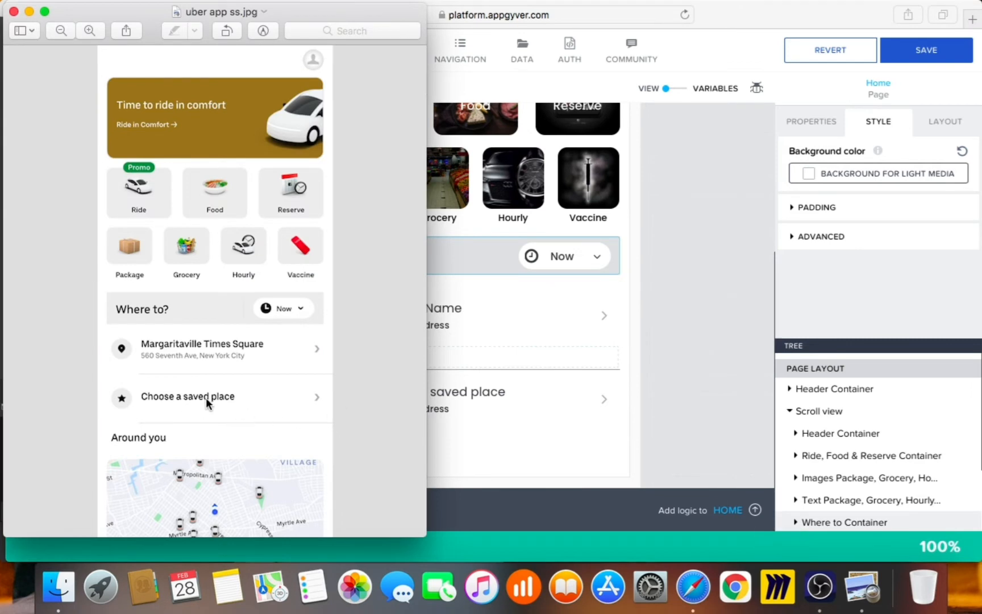
{"action": "left_click", "coordinate": [451, 416]}
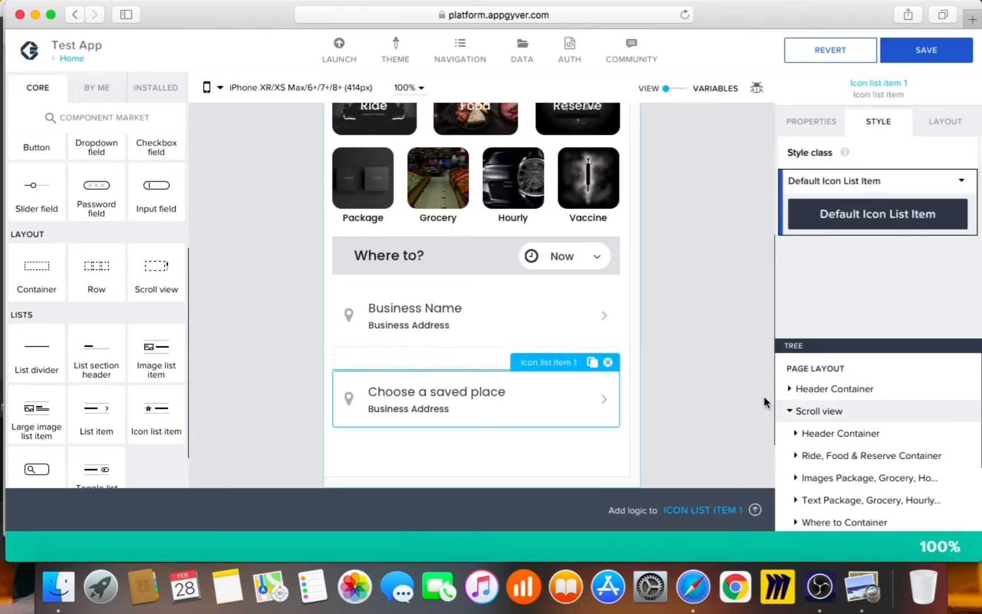
{"action": "left_click", "coordinate": [810, 121]}
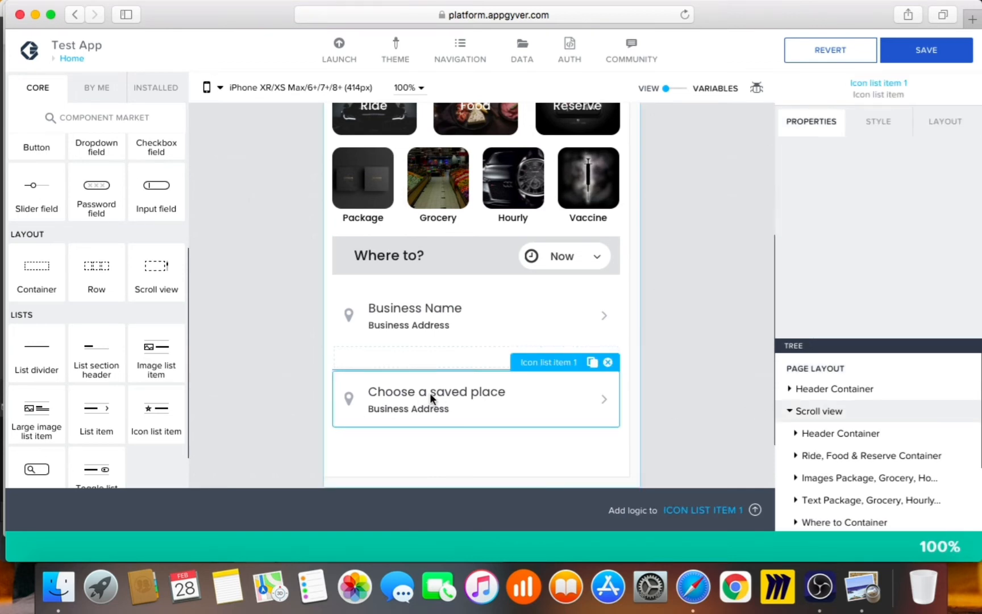
{"action": "scroll", "coordinate": [878, 266], "scroll_direction": "down", "scroll_amount": 1}
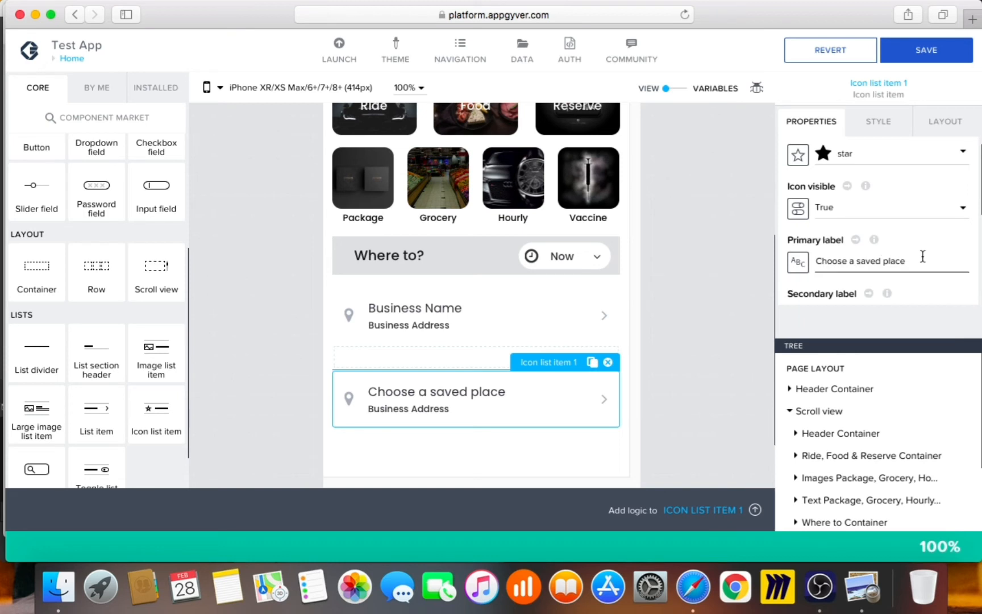
{"action": "scroll", "coordinate": [910, 265], "scroll_direction": "down", "scroll_amount": 3}
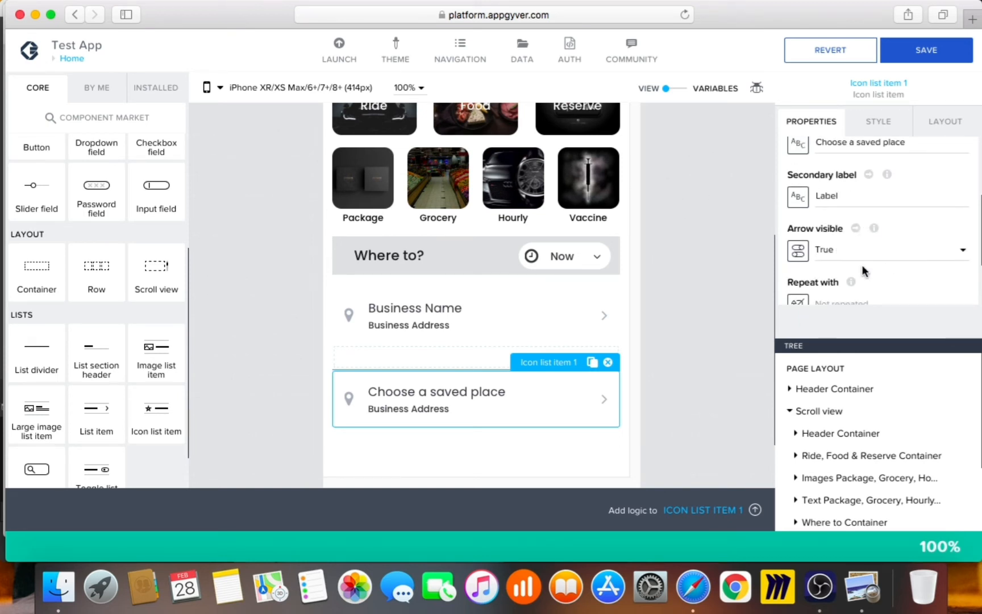
{"action": "scroll", "coordinate": [901, 231], "scroll_direction": "down", "scroll_amount": 3}
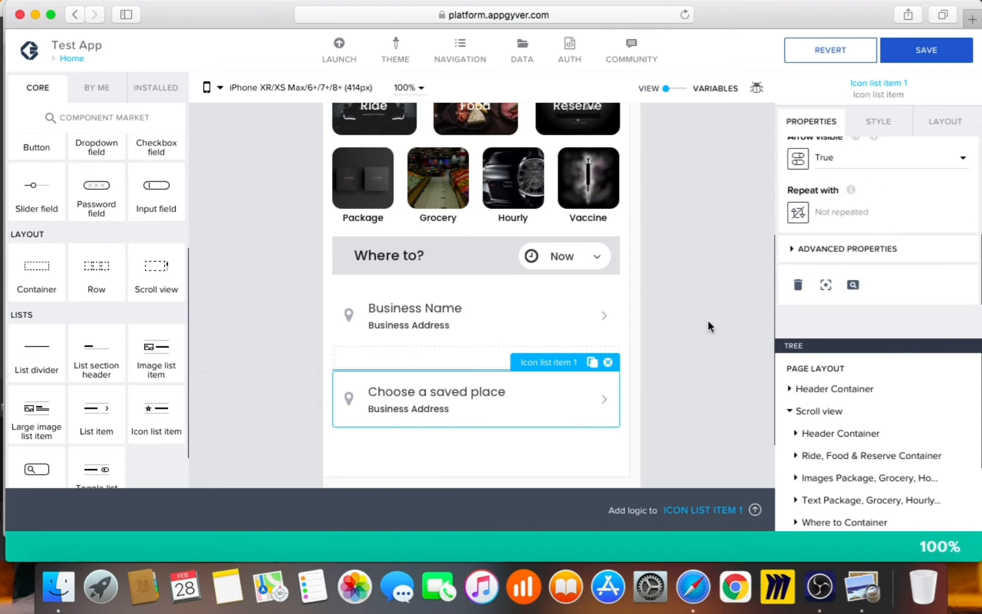
{"action": "left_click", "coordinate": [862, 587]}
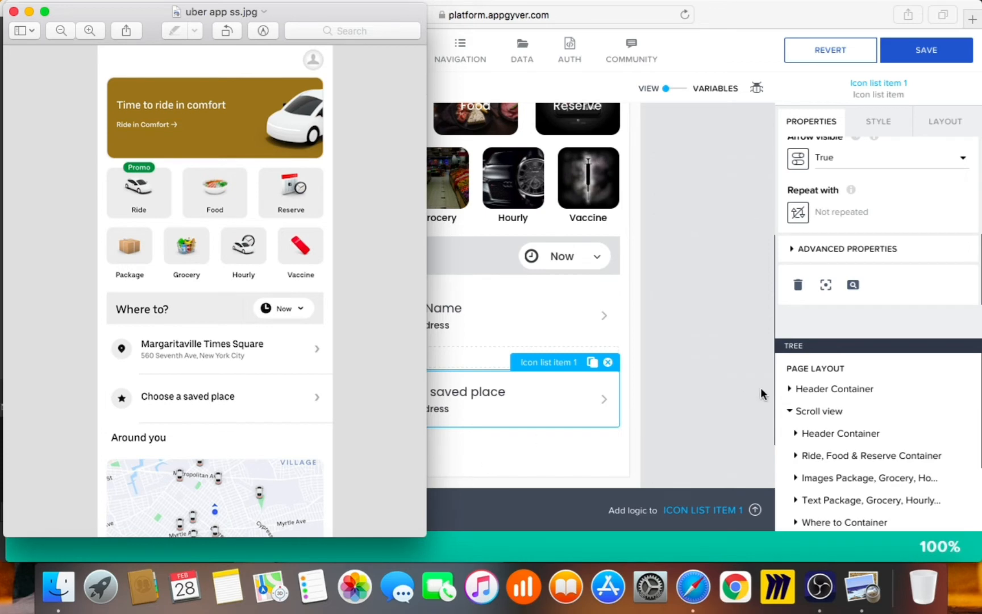
{"action": "left_click", "coordinate": [656, 404]}
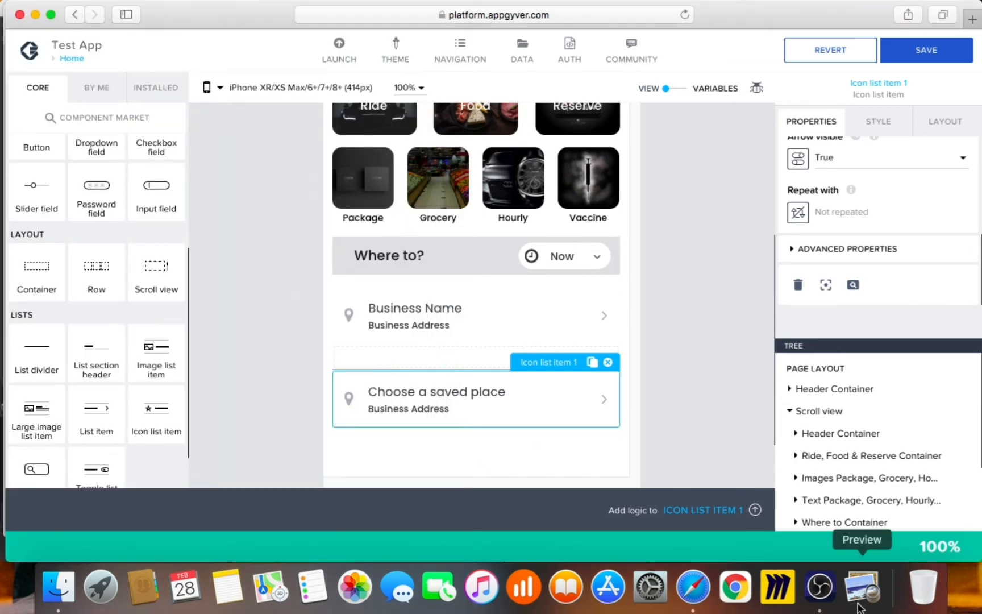
{"action": "left_click", "coordinate": [862, 585]}
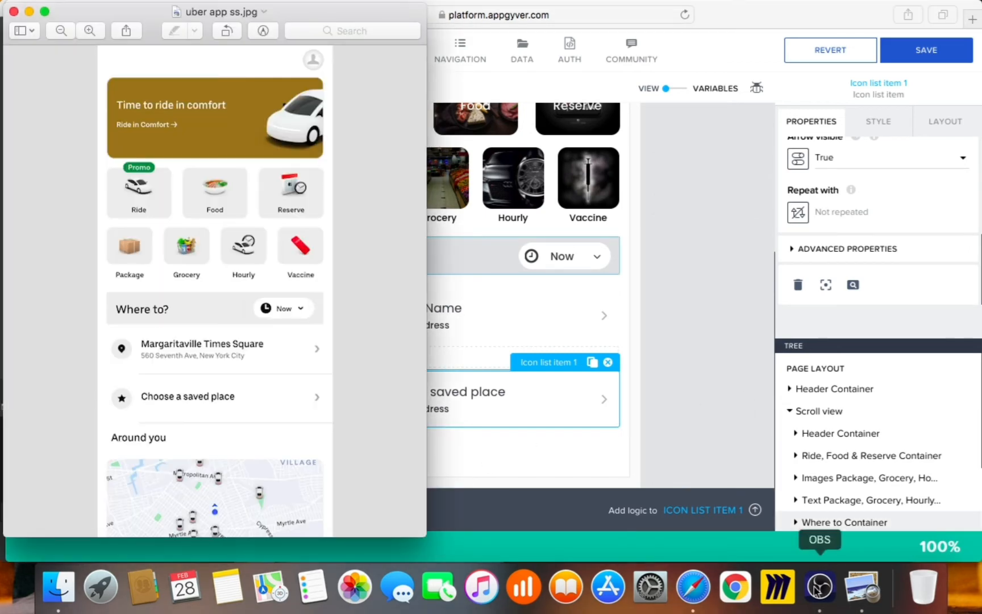
{"action": "left_click", "coordinate": [710, 396]}
Step: Duplicate the list divider between the two location items and place the copy below the "Choose a saved place" item
{"action": "left_click", "coordinate": [658, 370]}
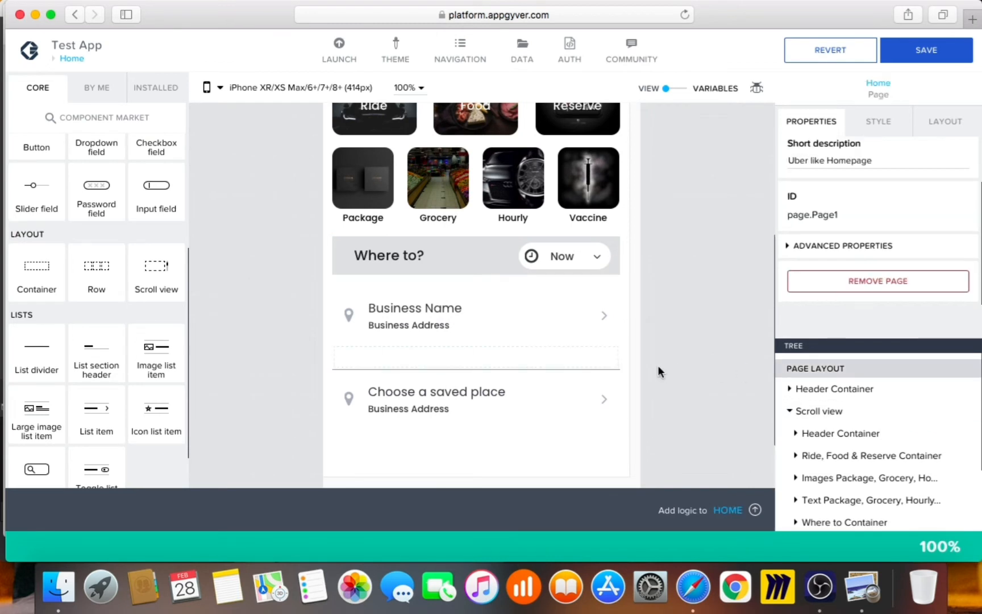
{"action": "left_click", "coordinate": [567, 364]}
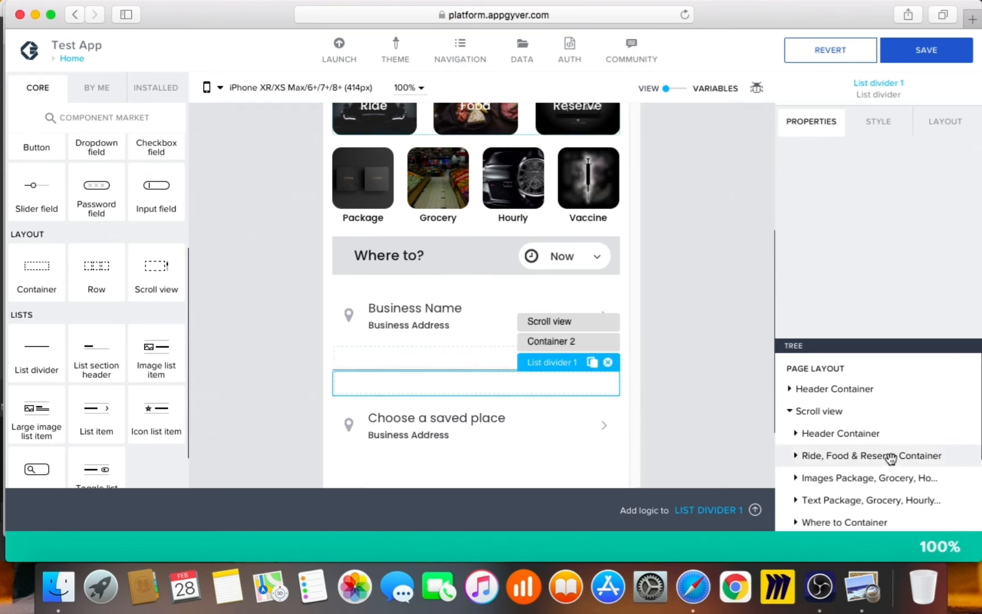
{"action": "scroll", "coordinate": [888, 460], "scroll_direction": "down", "scroll_amount": 5}
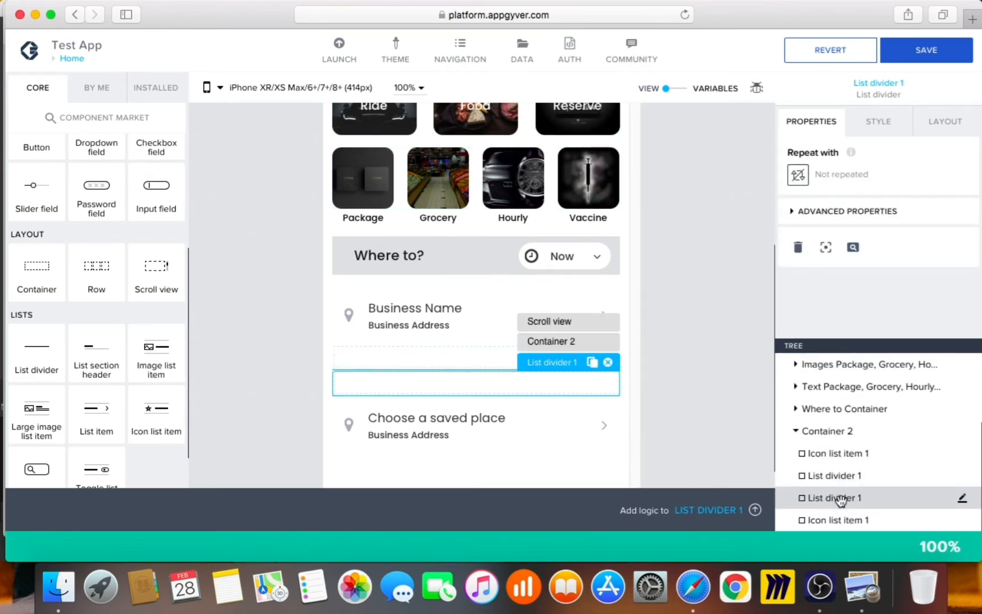
{"action": "left_click_drag", "start_coordinate": [841, 500], "coordinate": [837, 428]}
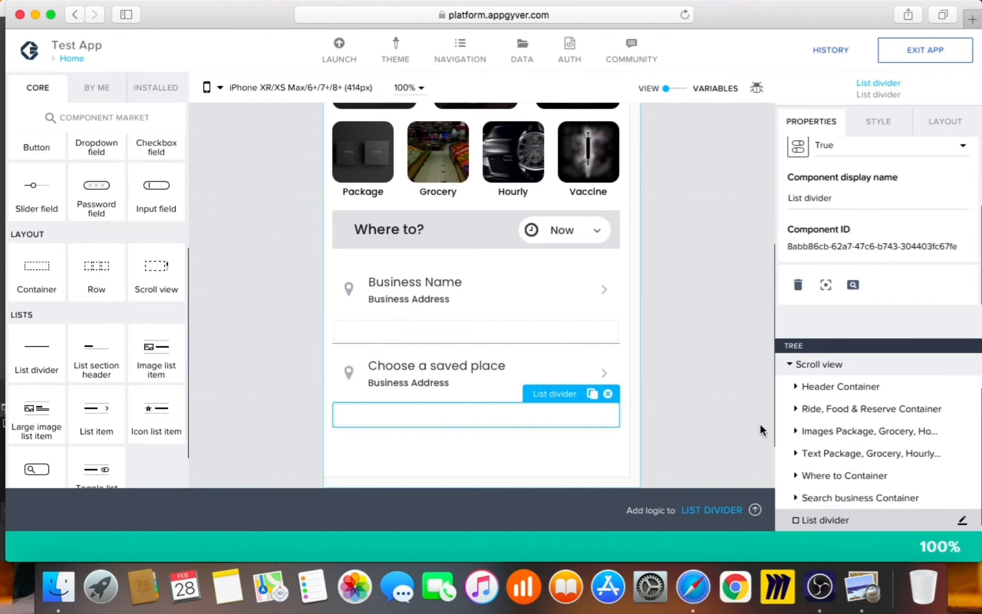
Step: Check the "Around you" map section in the Uber reference screenshot and add a container beneath the last list divider
{"action": "left_click", "coordinate": [860, 588]}
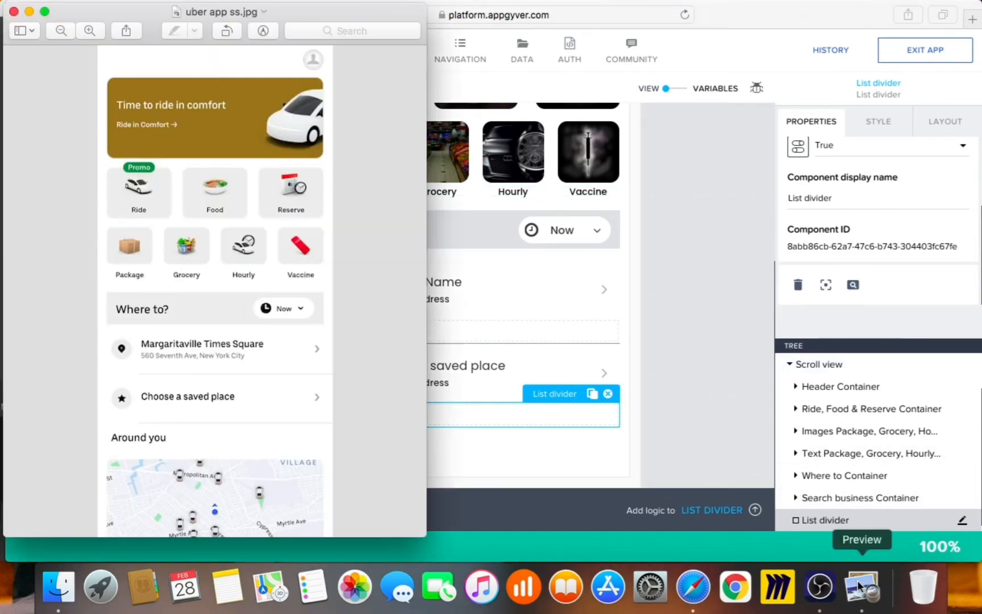
{"action": "left_click_drag", "start_coordinate": [111, 434], "coordinate": [324, 544]}
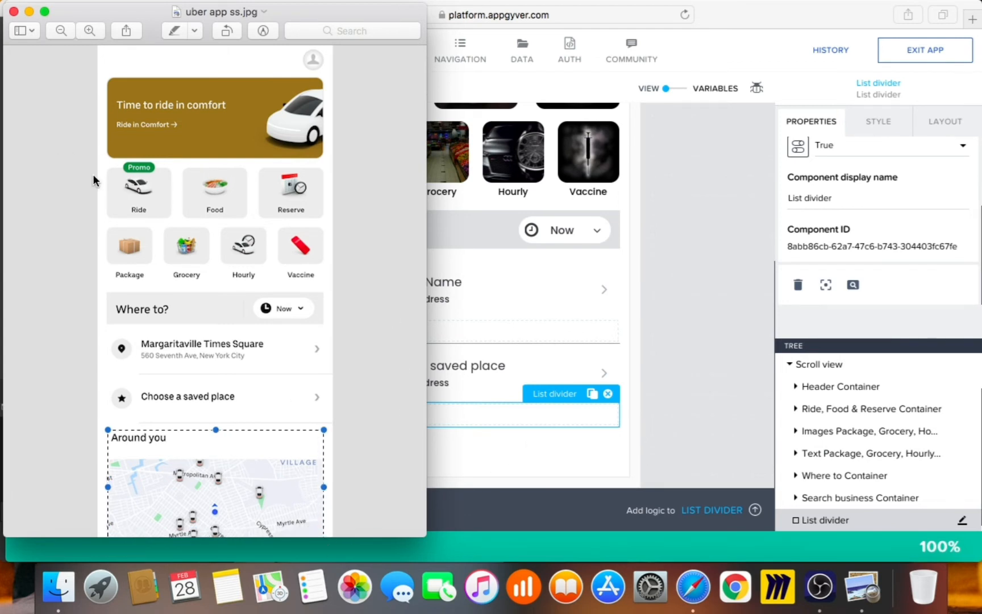
{"action": "left_click", "coordinate": [671, 218]}
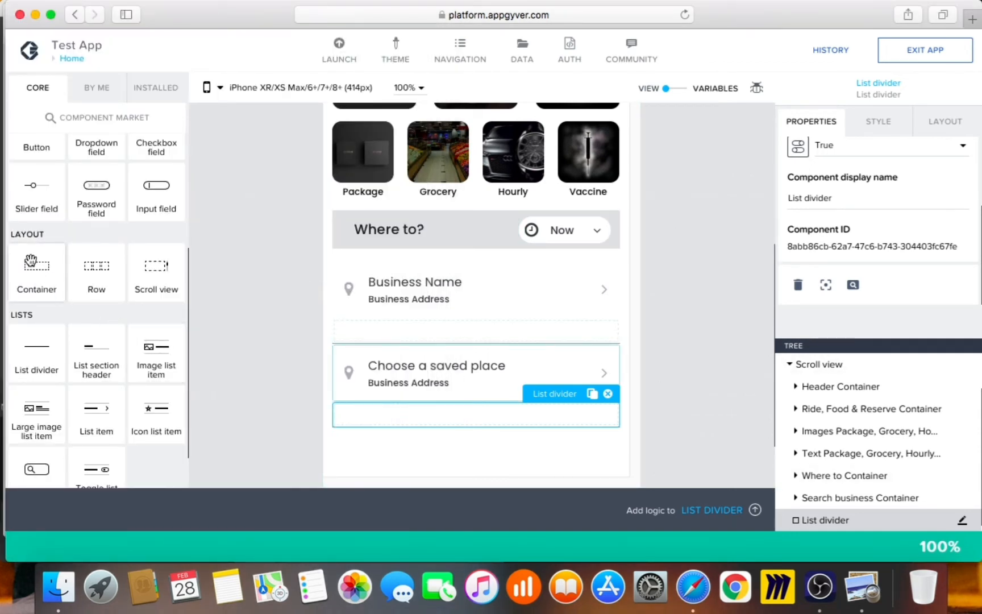
{"action": "mouse_move", "coordinate": [826, 498]}
{"action": "left_mouse_down"}
{"action": "mouse_move", "coordinate": [827, 546]}
{"action": "mouse_move", "coordinate": [831, 512]}
{"action": "left_mouse_up"}
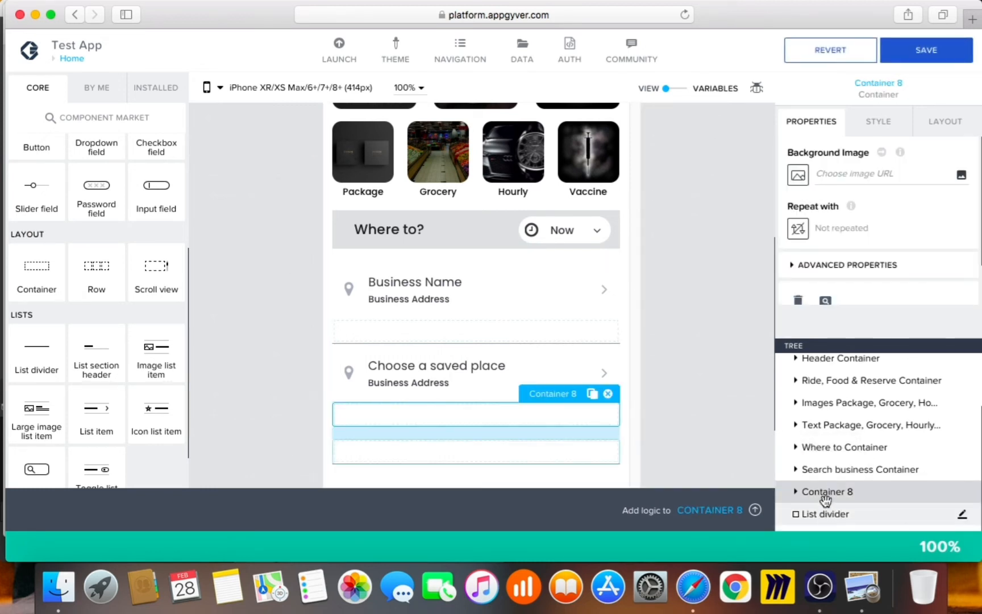
{"action": "left_click_drag", "start_coordinate": [825, 486], "coordinate": [827, 496]}
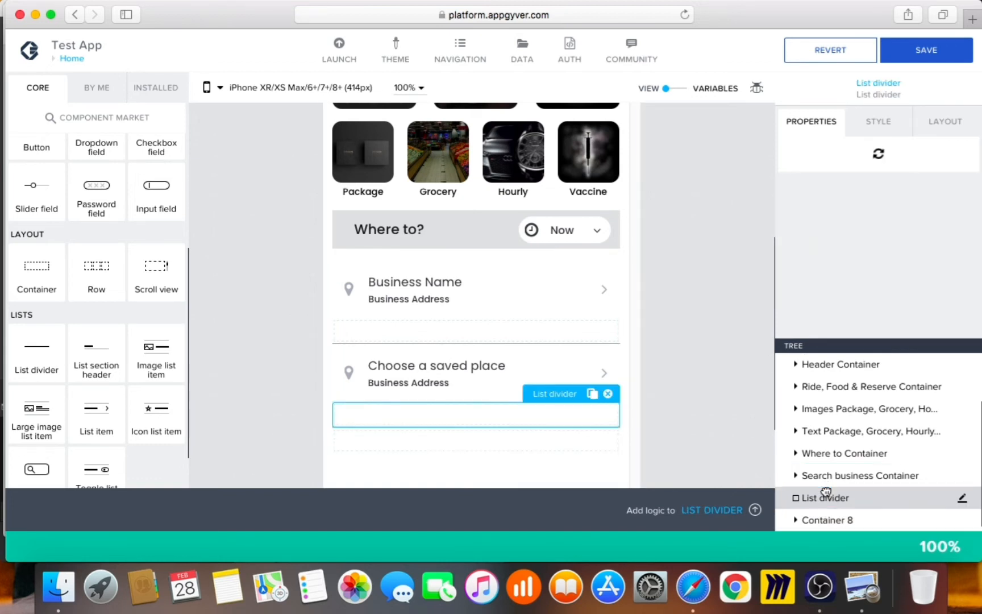
Step: Rename the new container as Map Container and add a title component inside it
{"action": "left_click", "coordinate": [830, 518]}
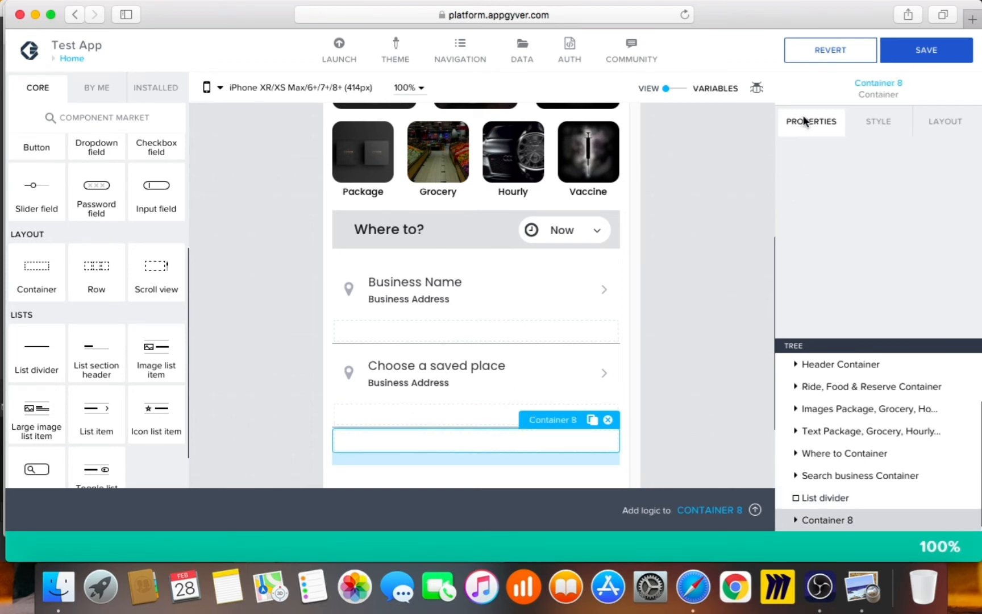
{"action": "left_click", "coordinate": [855, 268]}
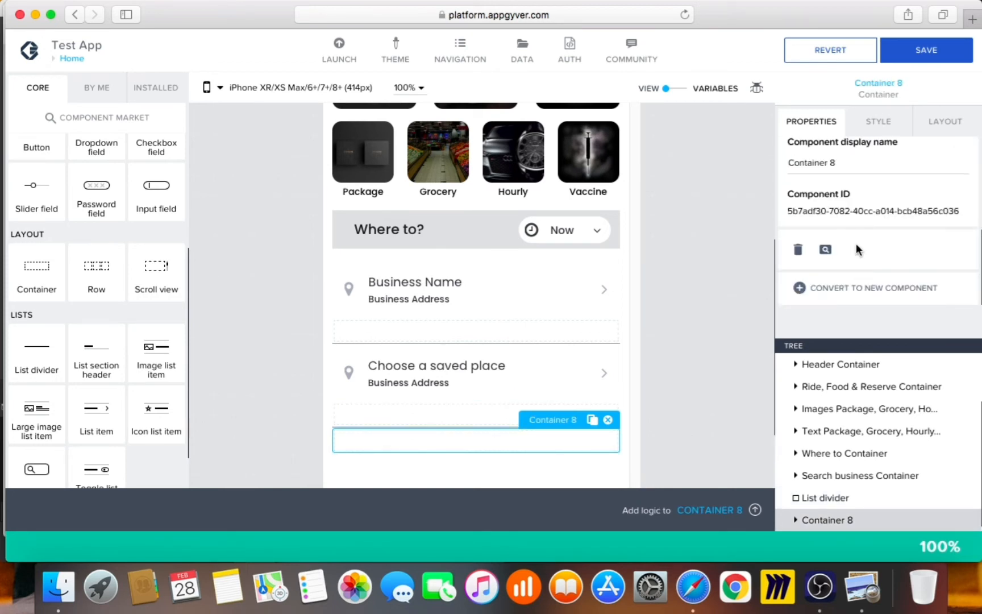
{"action": "key", "text": "BackSpace"}
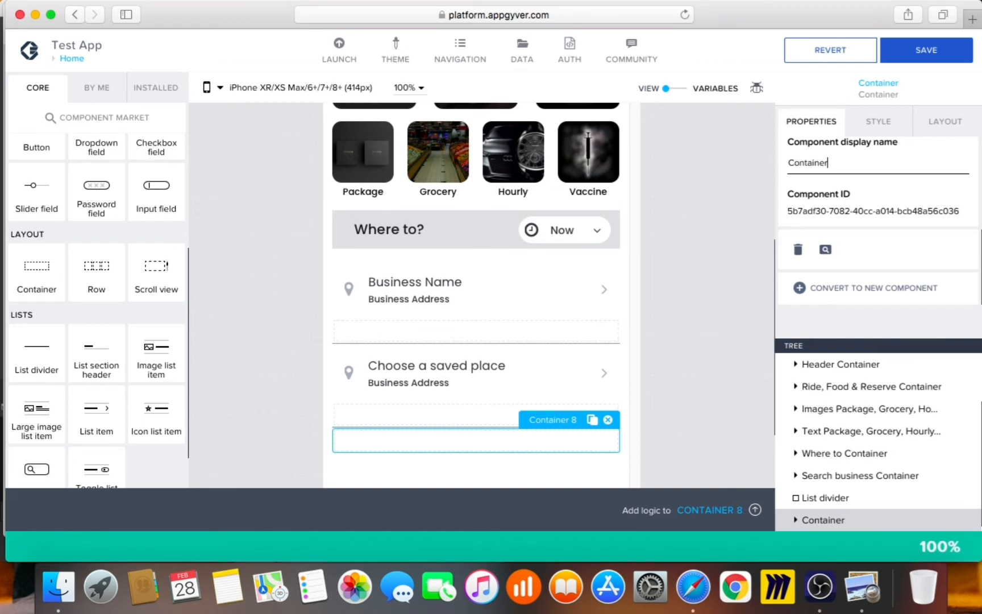
{"action": "type", "text": "Map"}
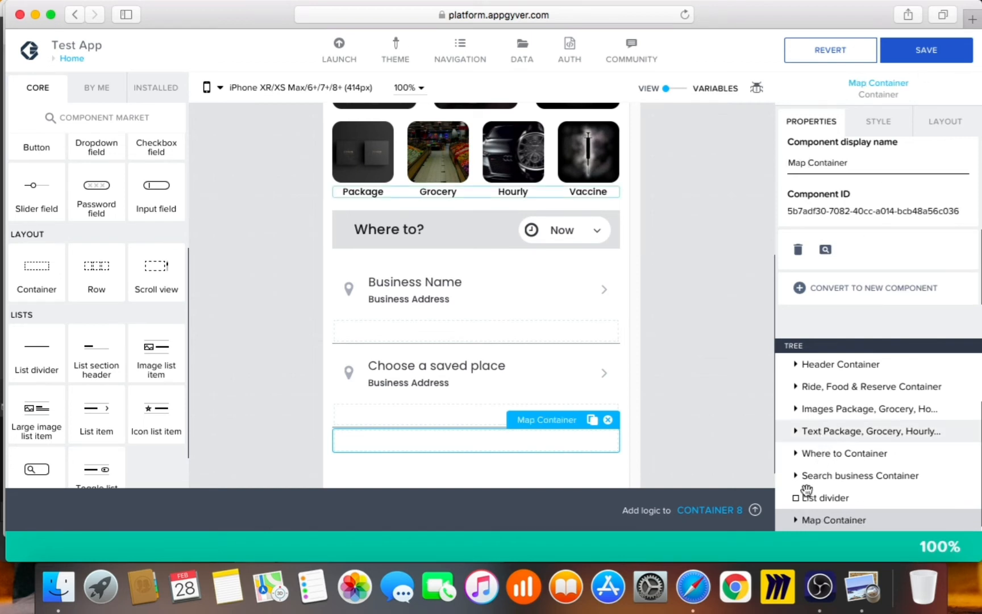
{"action": "scroll", "coordinate": [55, 149], "scroll_direction": "up", "scroll_amount": 5}
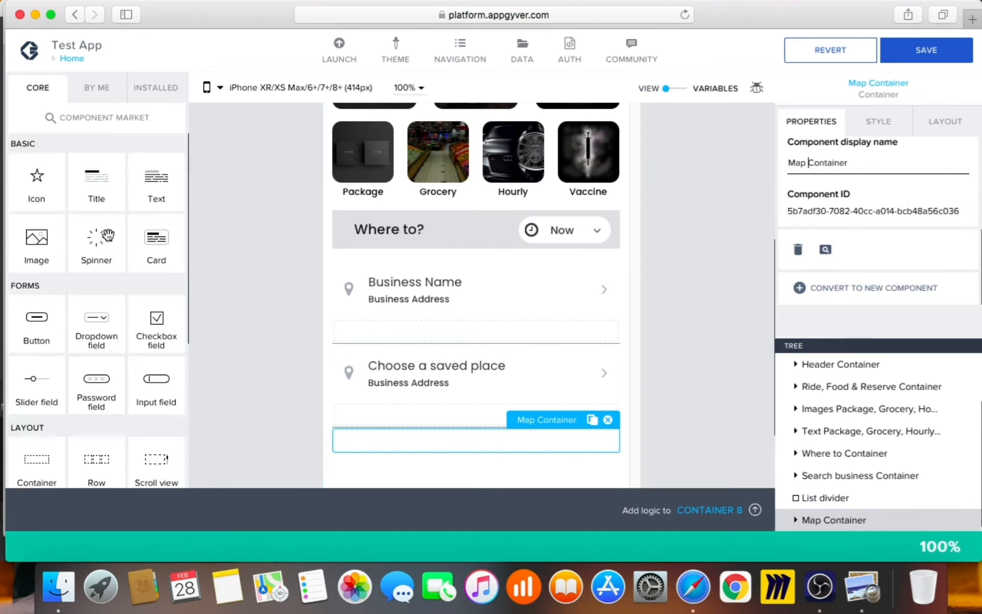
{"action": "left_click_drag", "start_coordinate": [908, 517], "coordinate": [852, 520]}
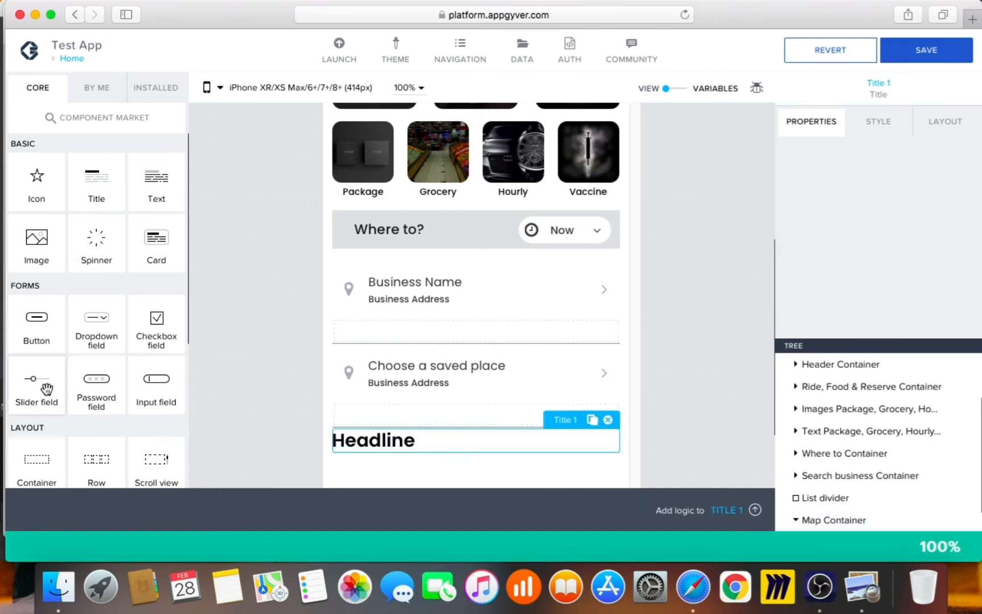
Step: Search the component market for "map" and install the Embedded map view (beta) component
{"action": "scroll", "coordinate": [55, 379], "scroll_direction": "down", "scroll_amount": 5}
{"action": "scroll", "coordinate": [82, 394], "scroll_direction": "up", "scroll_amount": 5}
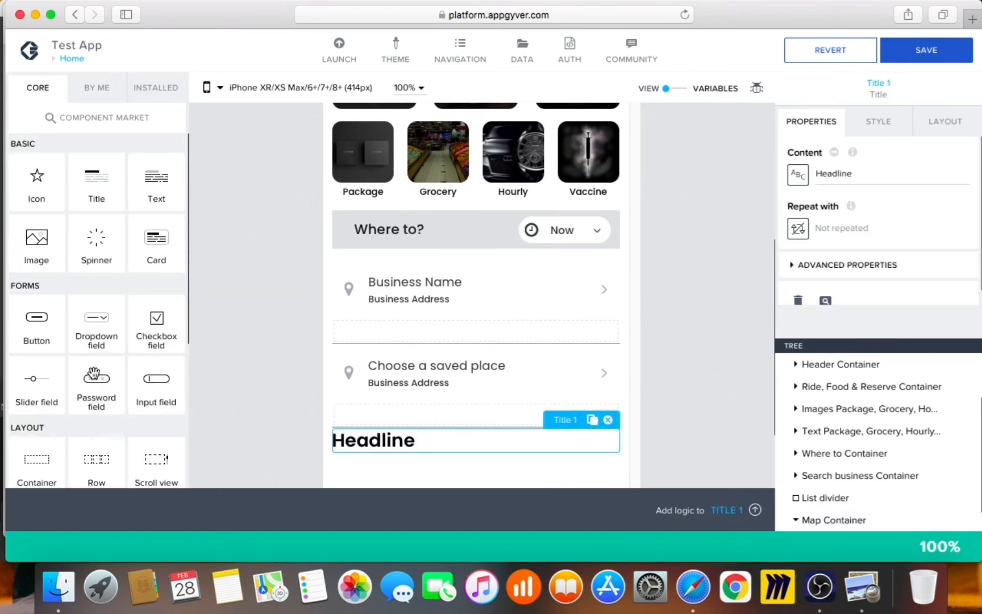
{"action": "left_click", "coordinate": [140, 90]}
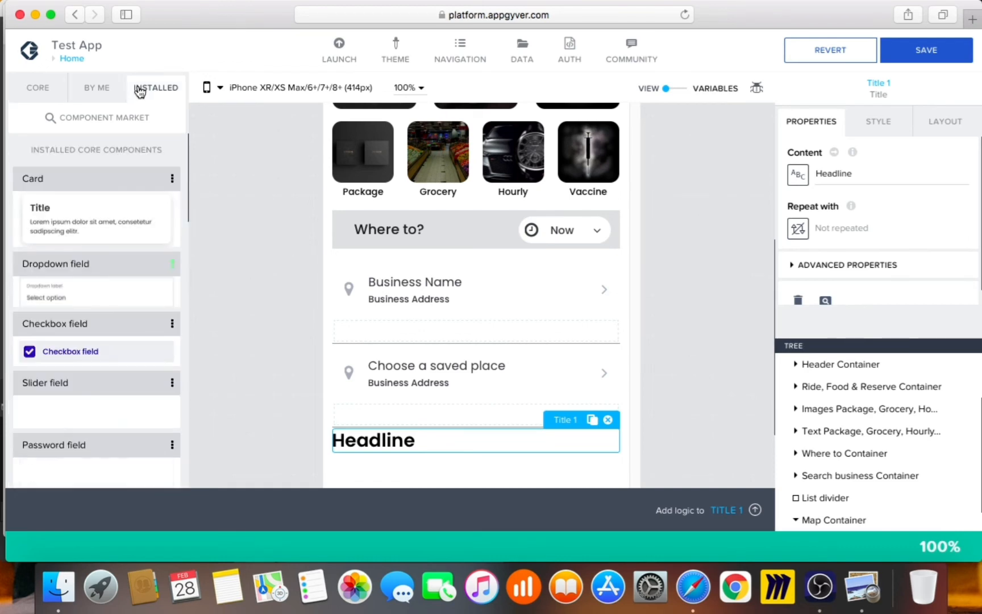
{"action": "left_click", "coordinate": [157, 117]}
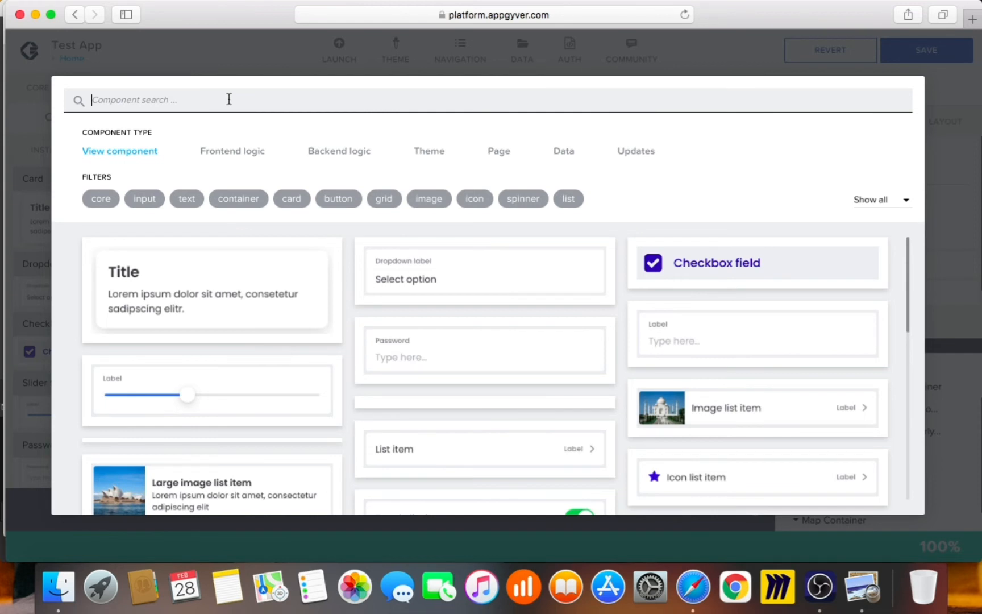
{"action": "type", "text": "map"}
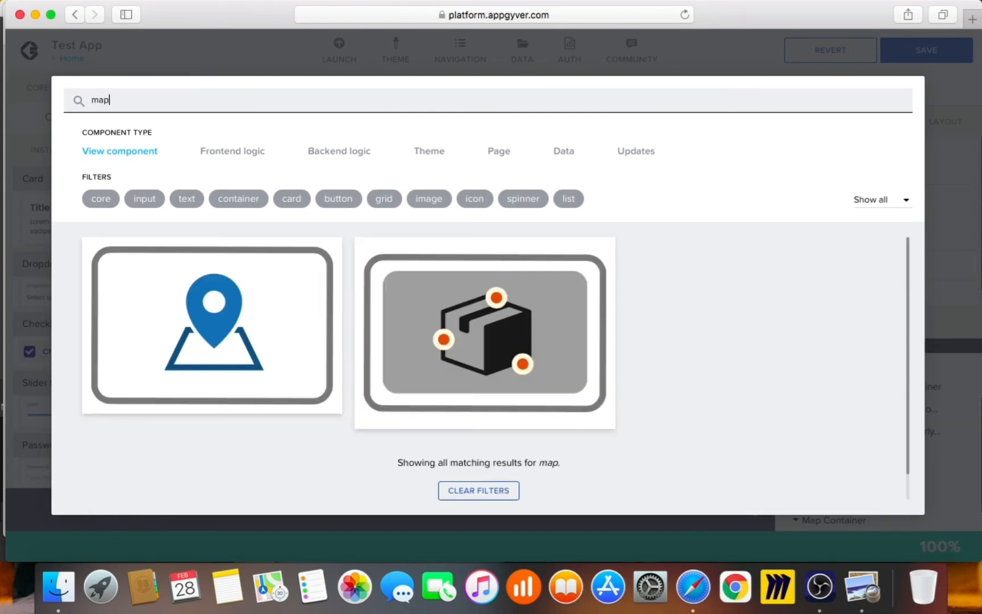
{"action": "left_click", "coordinate": [220, 330]}
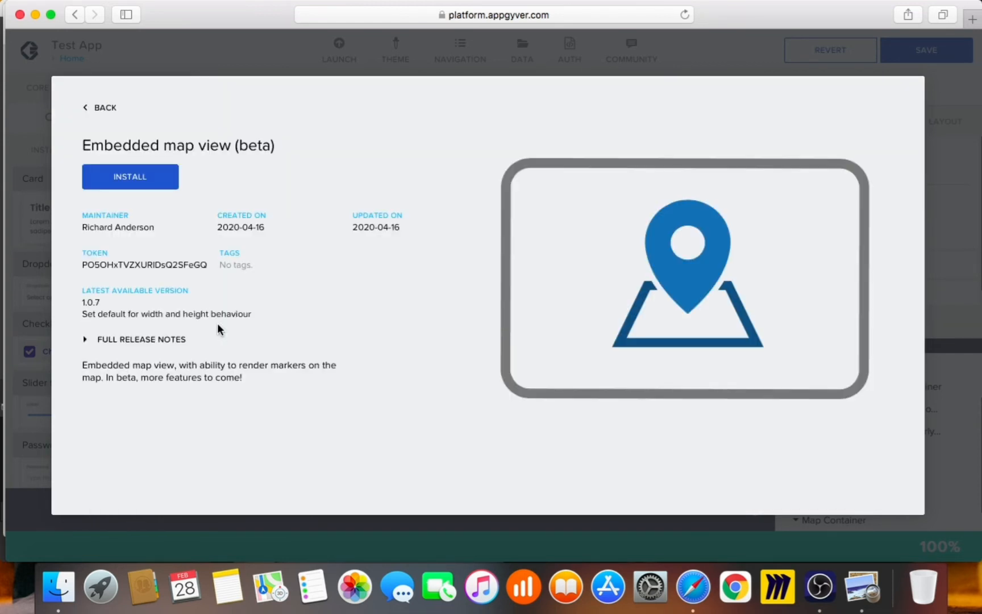
{"action": "left_click", "coordinate": [101, 112]}
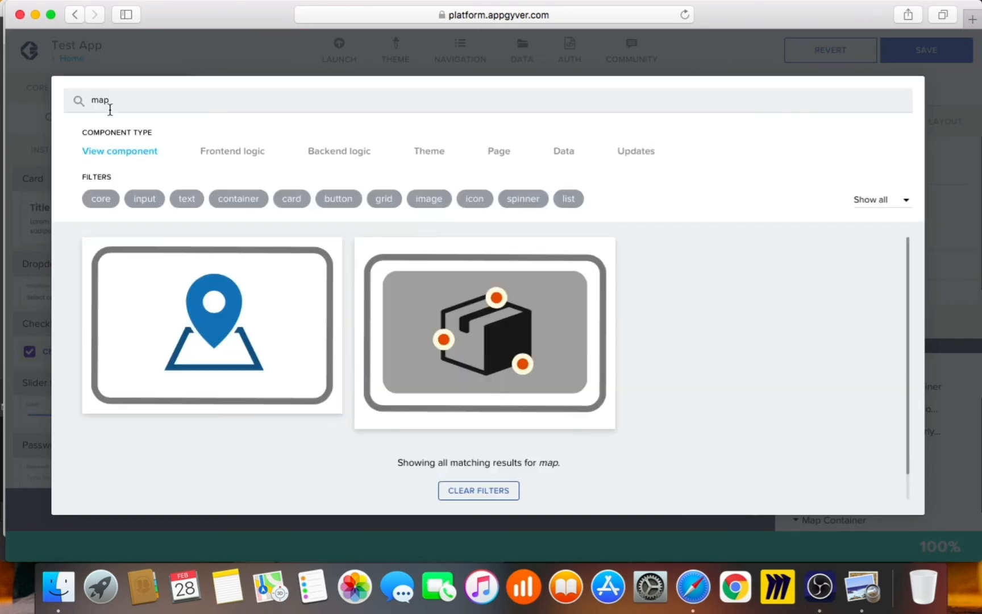
{"action": "left_click", "coordinate": [494, 308]}
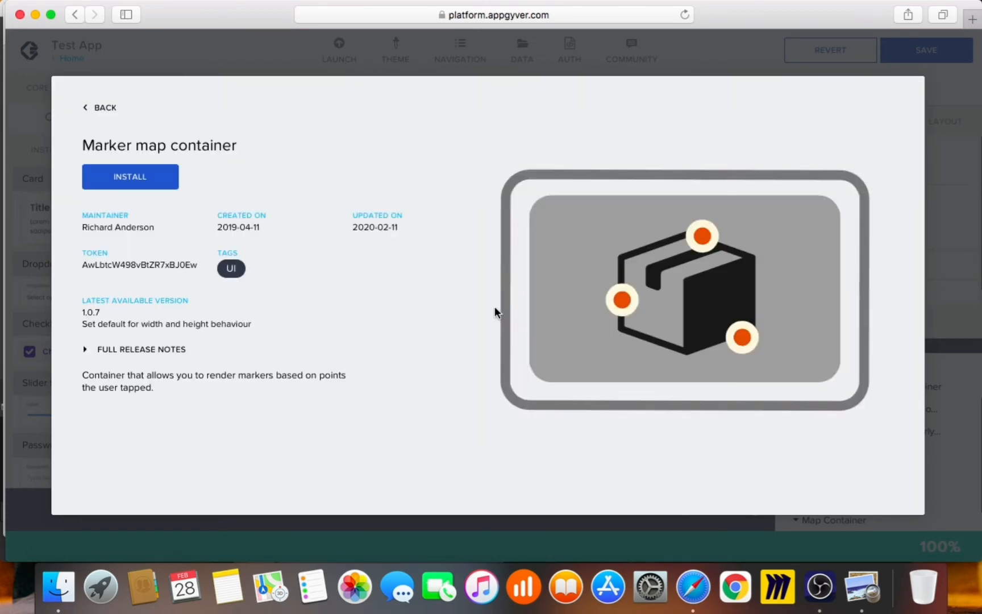
{"action": "left_click", "coordinate": [95, 112]}
{"action": "left_click", "coordinate": [143, 271]}
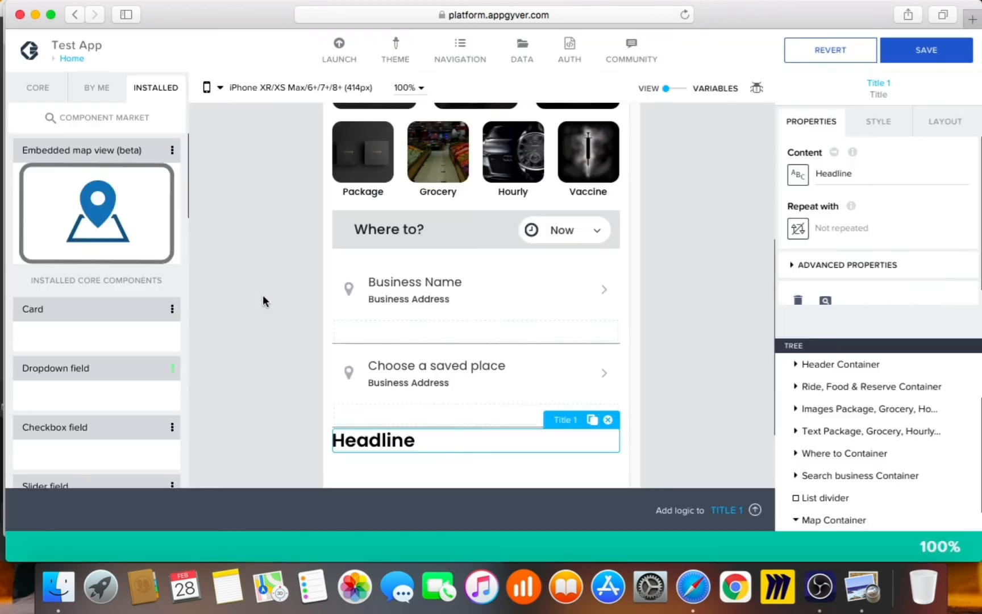
Step: Add the embedded map view to Map Container and order it below the Headline title
{"action": "scroll", "coordinate": [154, 195], "scroll_direction": "down", "scroll_amount": 3}
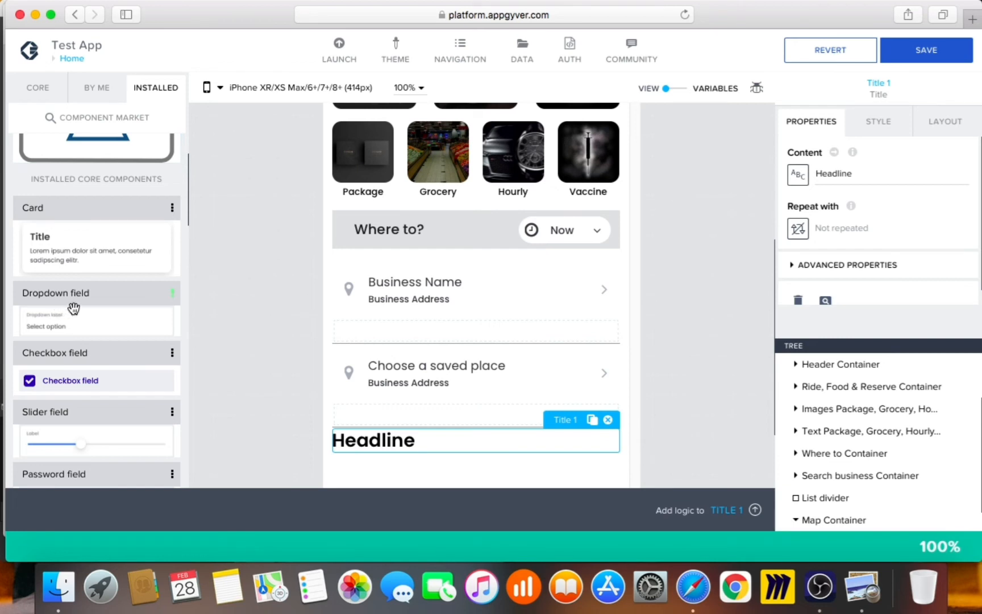
{"action": "scroll", "coordinate": [85, 270], "scroll_direction": "up", "scroll_amount": 1}
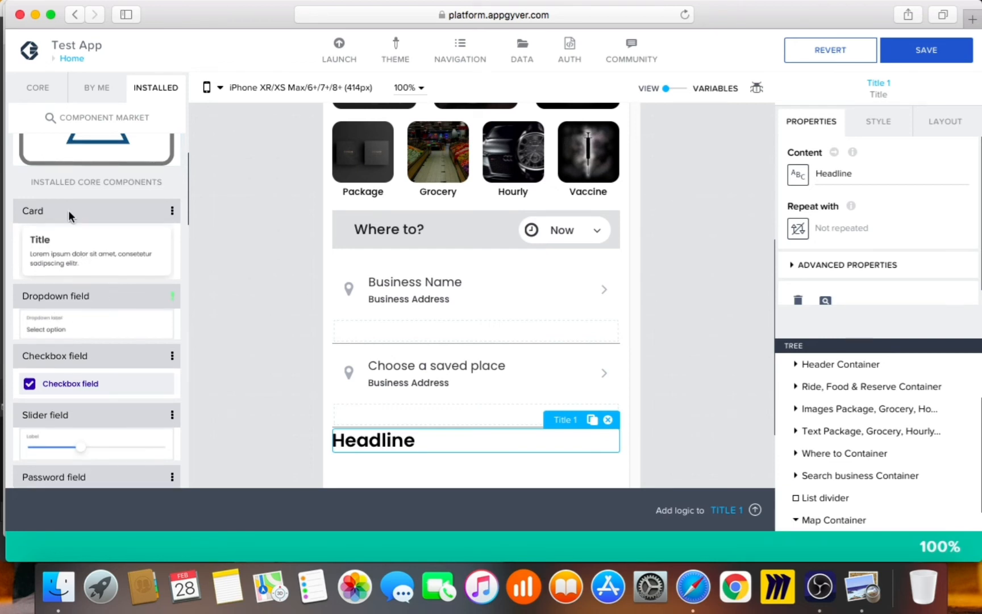
{"action": "left_click_drag", "start_coordinate": [86, 162], "coordinate": [821, 523]}
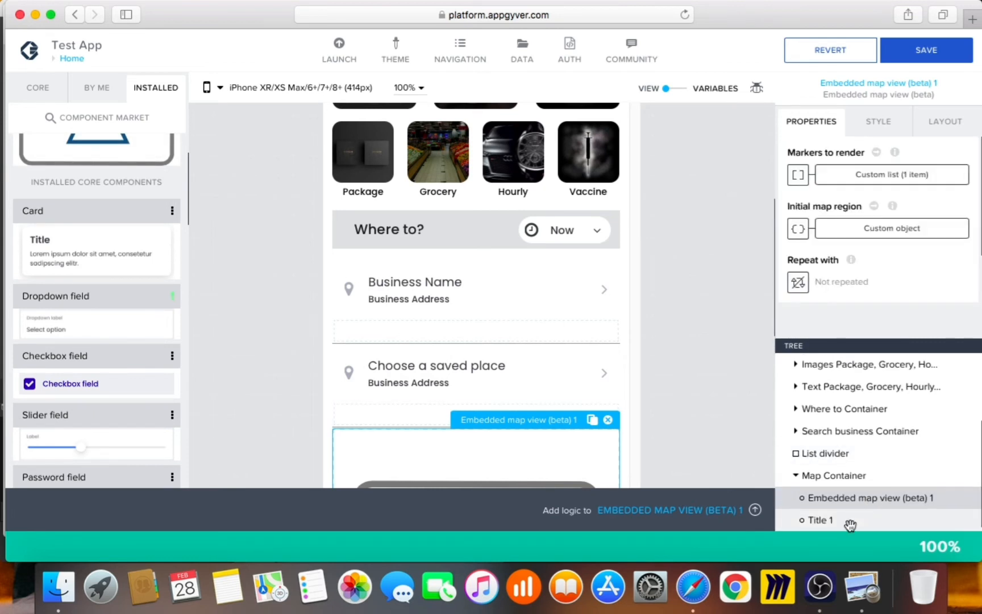
{"action": "left_click_drag", "start_coordinate": [833, 520], "coordinate": [833, 495]}
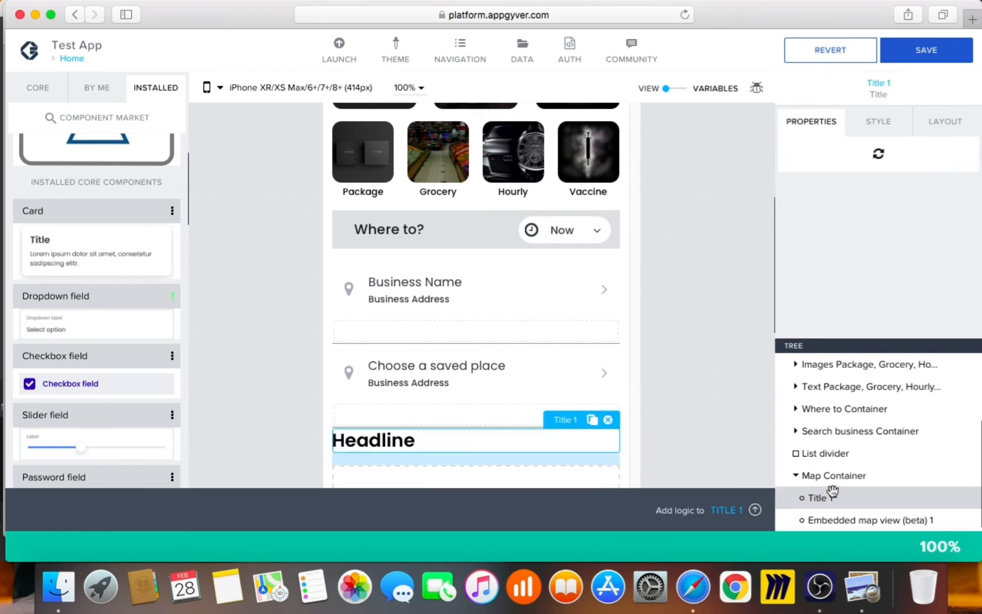
Step: Set the embedded map view's component display name to Map
{"action": "left_click", "coordinate": [836, 521]}
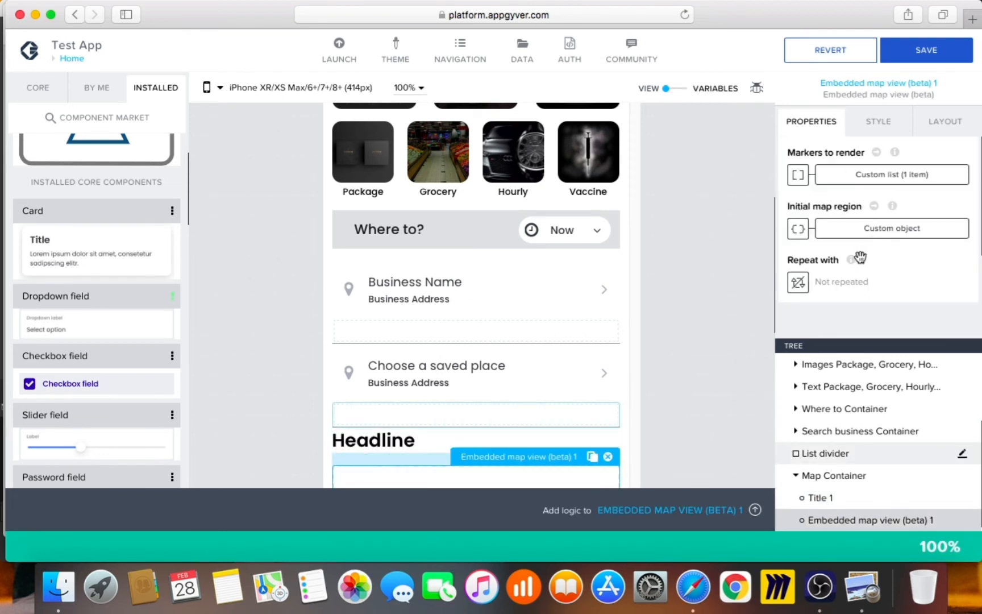
{"action": "scroll", "coordinate": [851, 274], "scroll_direction": "down", "scroll_amount": 3}
{"action": "left_click", "coordinate": [833, 253]}
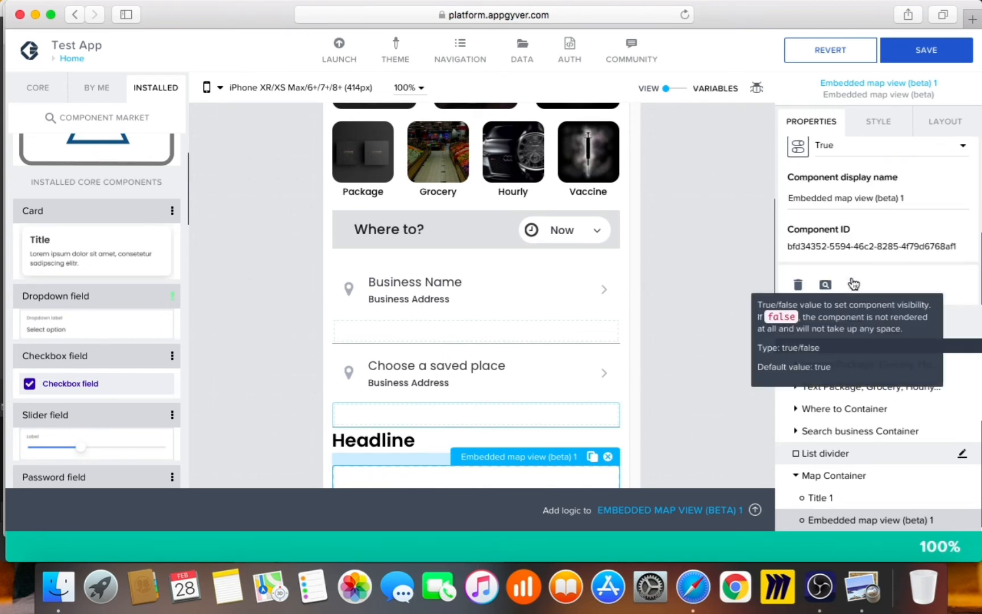
{"action": "left_click_drag", "start_coordinate": [900, 197], "coordinate": [637, 191]}
{"action": "type", "text": "M"}
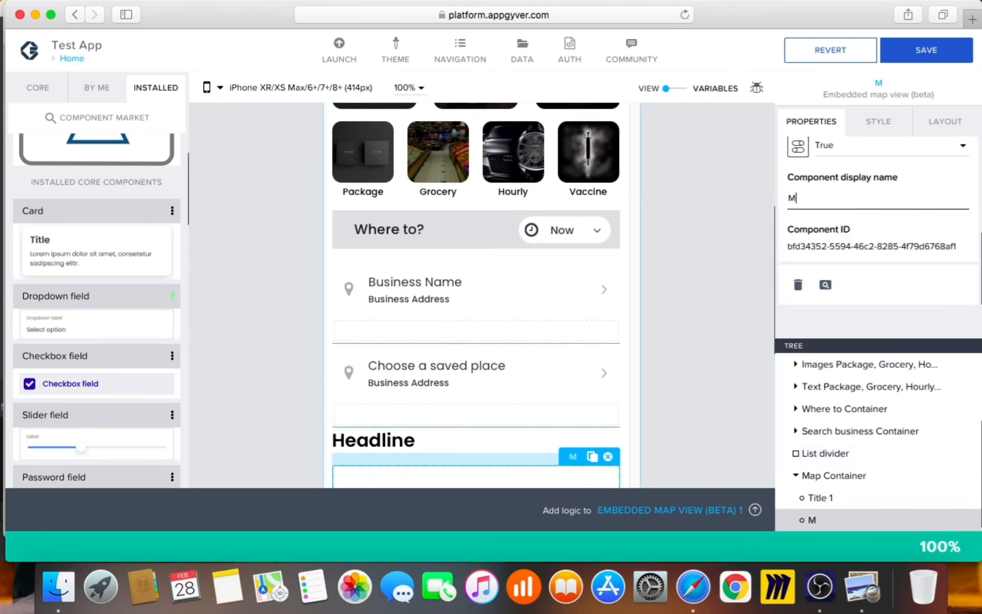
{"action": "type", "text": "ap"}
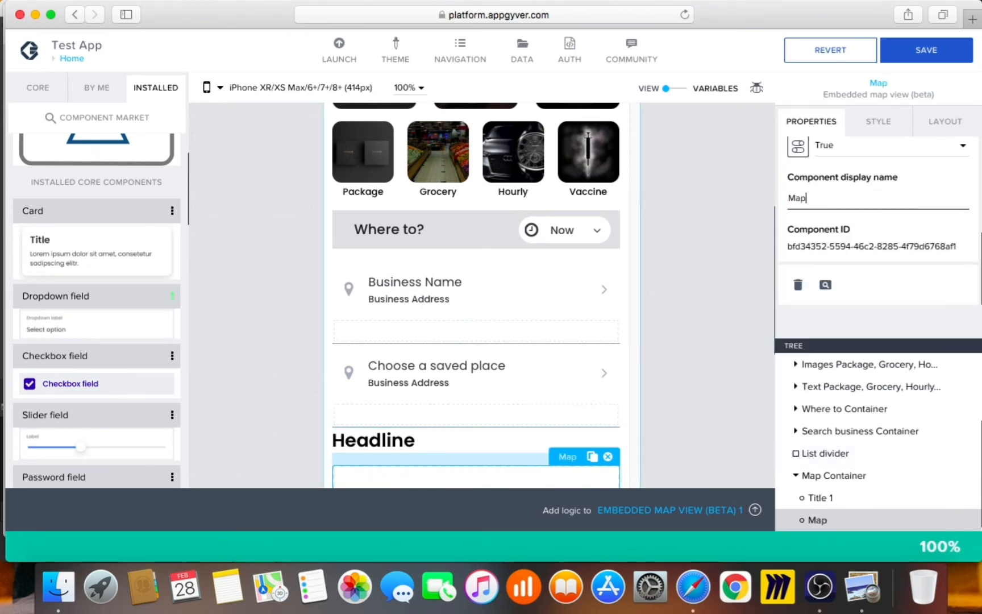
Step: Set the component display name of the title in Map Container to Around you
{"action": "left_click", "coordinate": [823, 498]}
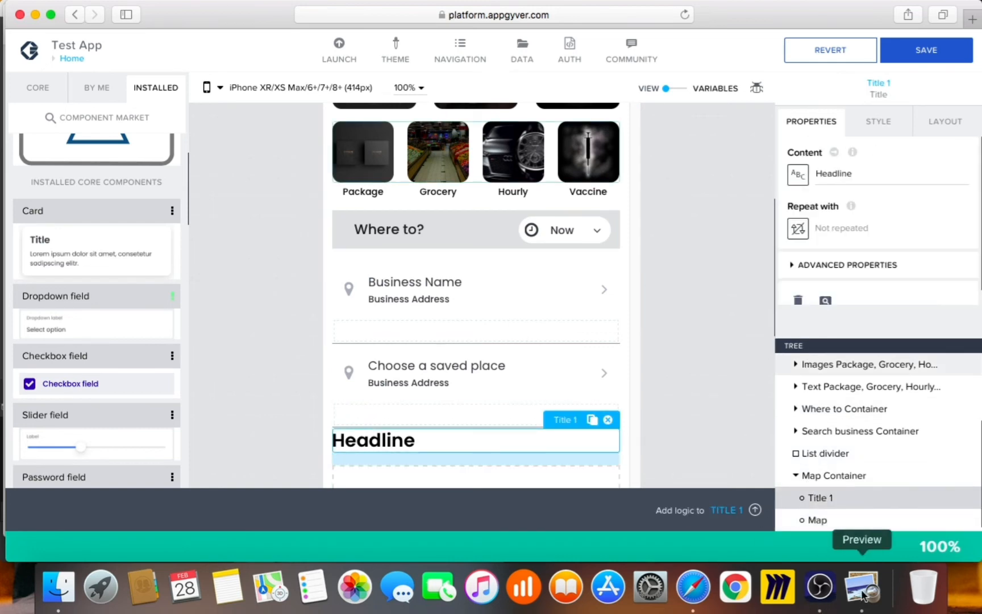
{"action": "left_click", "coordinate": [862, 594]}
{"action": "left_click", "coordinate": [660, 387]}
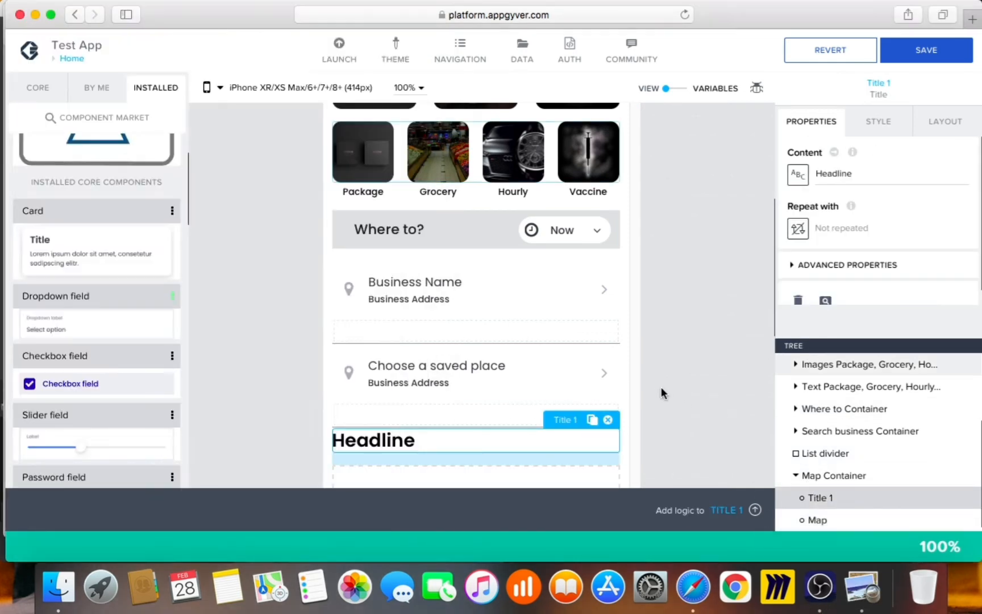
{"action": "left_click", "coordinate": [870, 275]}
{"action": "scroll", "coordinate": [843, 284], "scroll_direction": "down", "scroll_amount": 3}
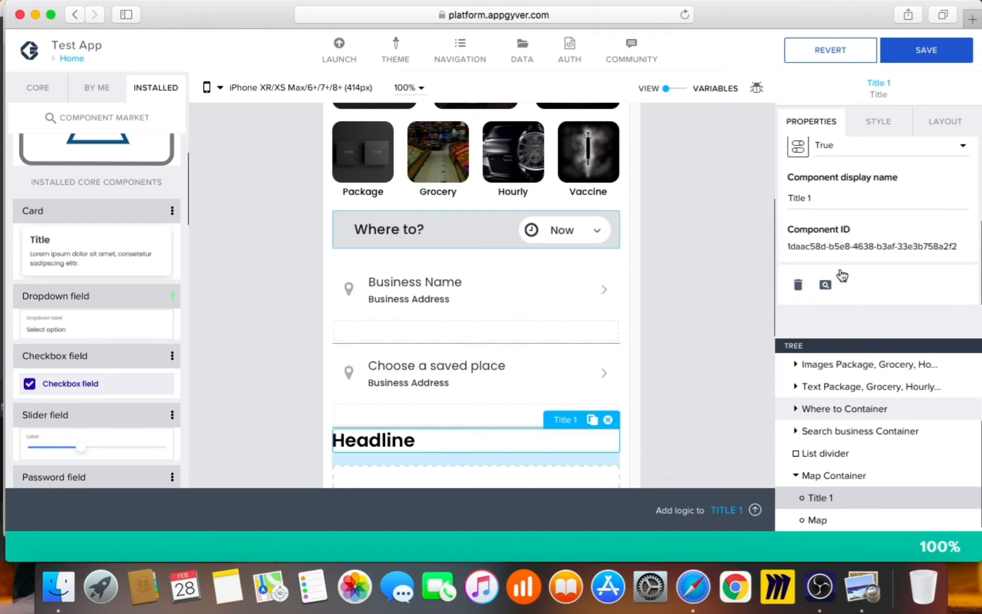
{"action": "triple_click", "coordinate": [835, 206]}
{"action": "type", "text": "A"}
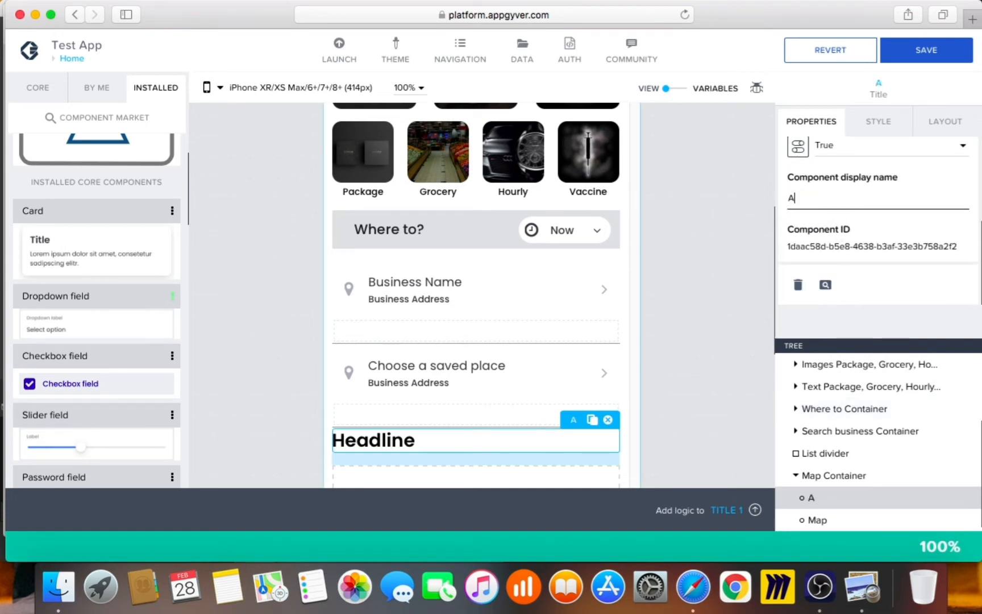
{"action": "type", "text": "round "}
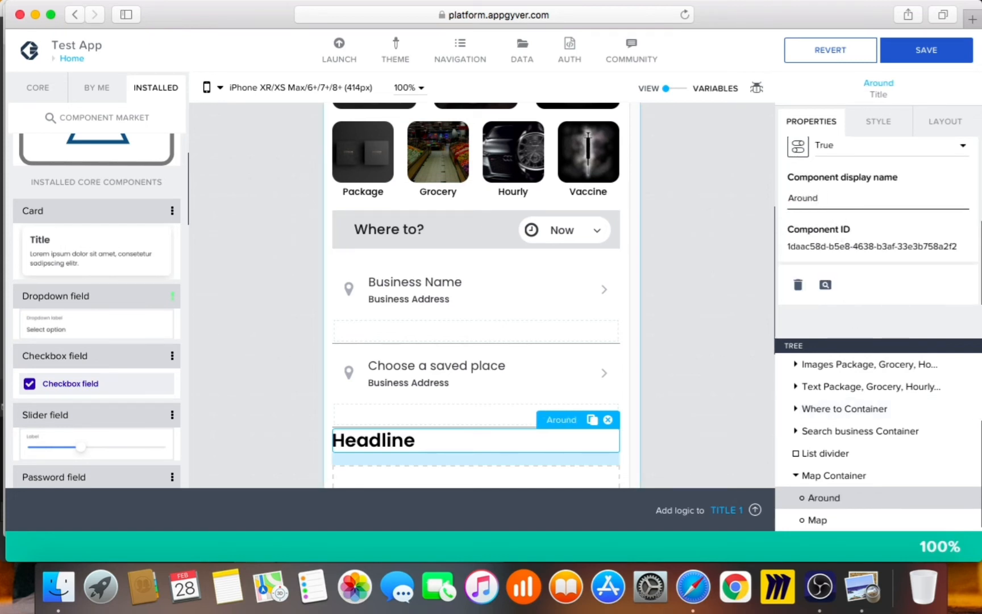
{"action": "type", "text": "you"}
Step: Replace the title's Headline content with the text Around you
{"action": "scroll", "coordinate": [867, 225], "scroll_direction": "up", "scroll_amount": 3}
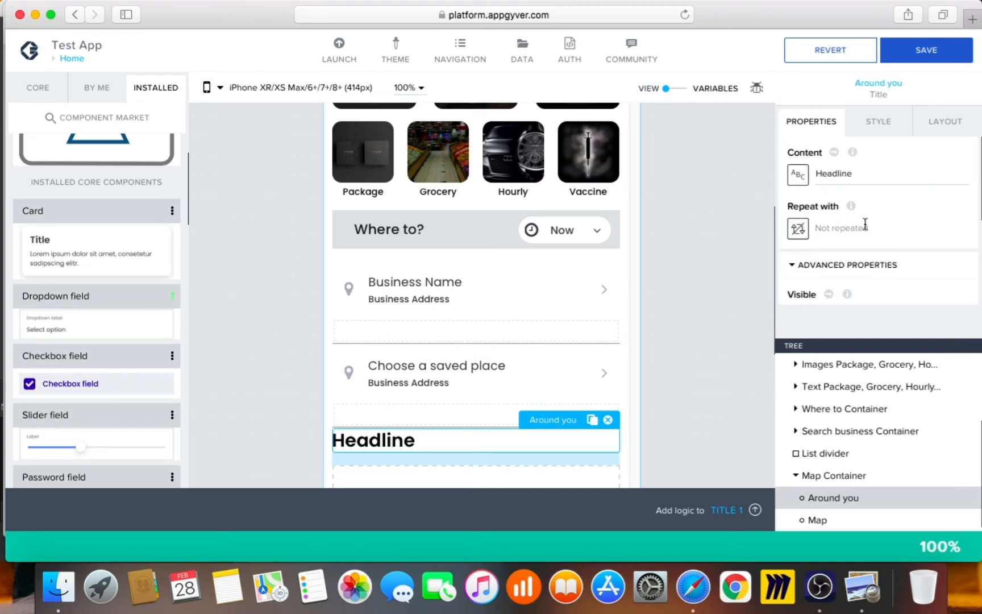
{"action": "triple_click", "coordinate": [865, 178]}
{"action": "type", "text": "Arou"}
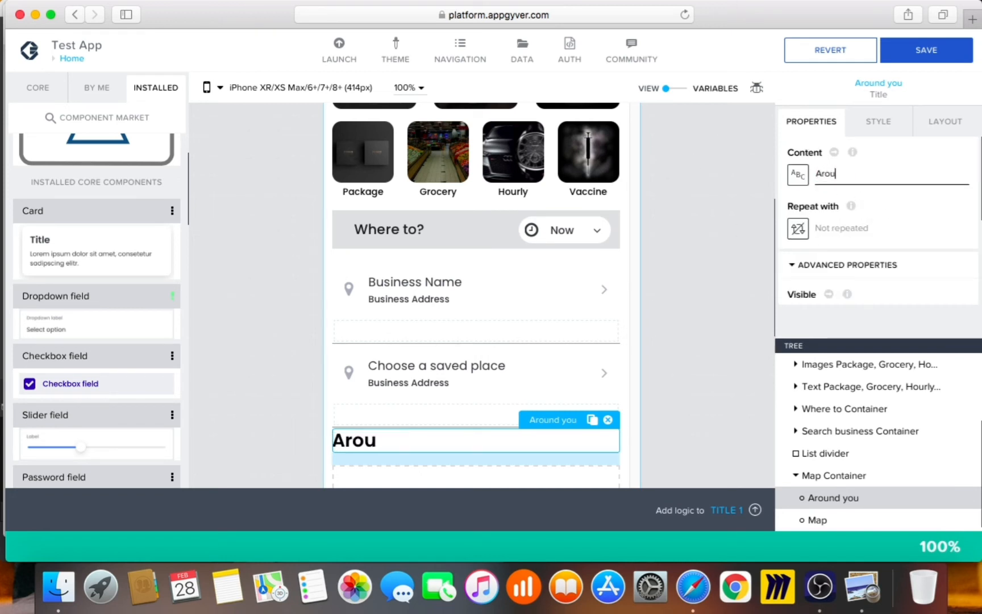
{"action": "type", "text": "nd you"}
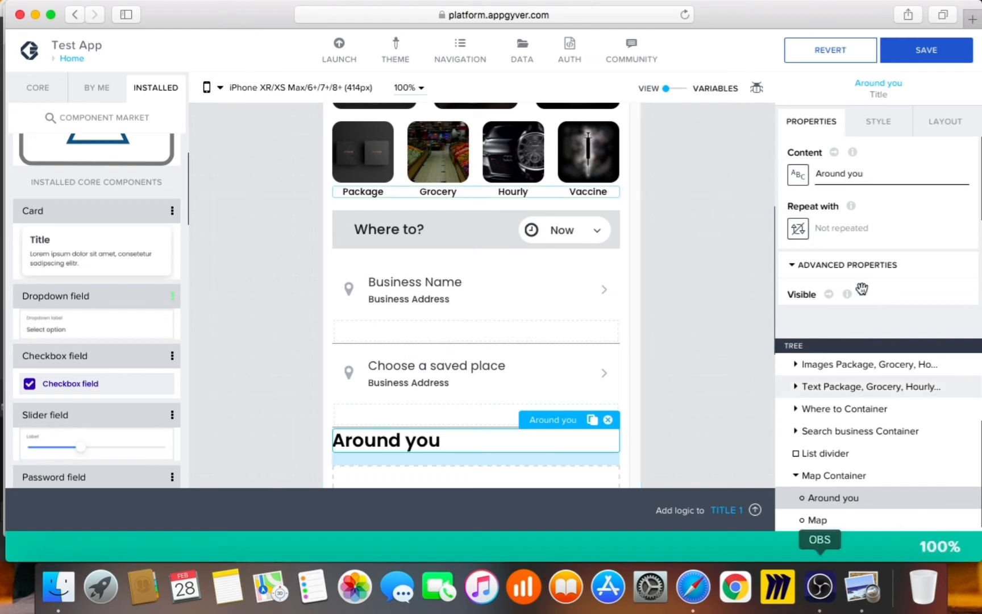
Step: Edit the Around you title's Content Primary Heading style and set its text size to Title S
{"action": "left_click", "coordinate": [884, 127]}
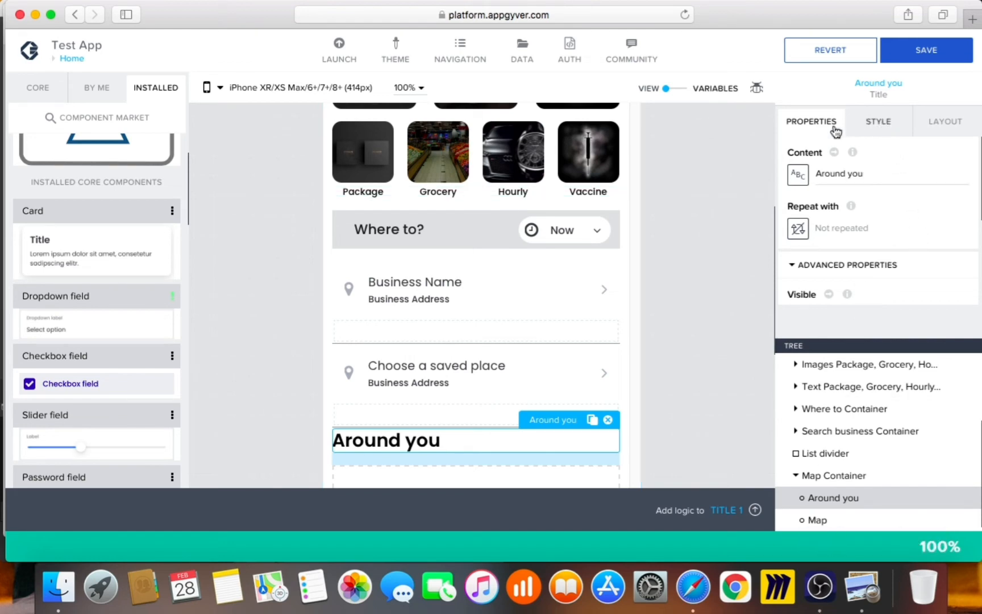
{"action": "left_click", "coordinate": [861, 597]}
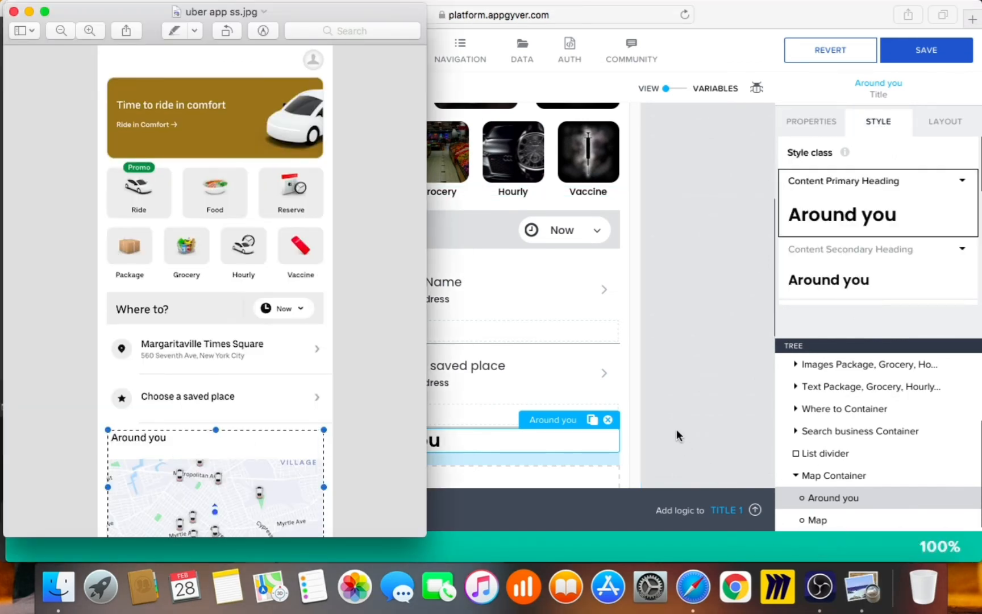
{"action": "left_click", "coordinate": [862, 221]}
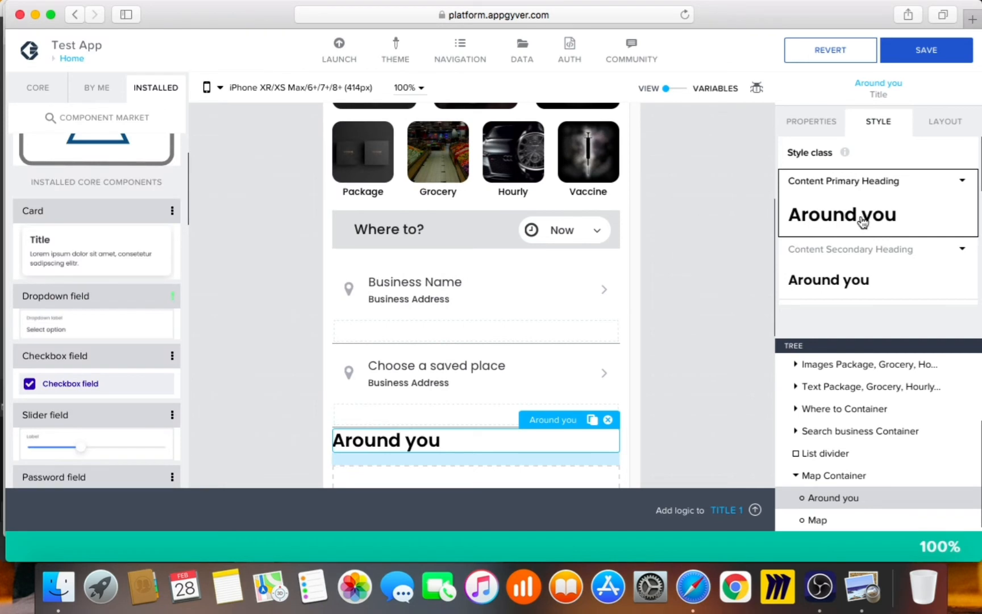
{"action": "left_click", "coordinate": [962, 181]}
{"action": "left_click", "coordinate": [925, 196]}
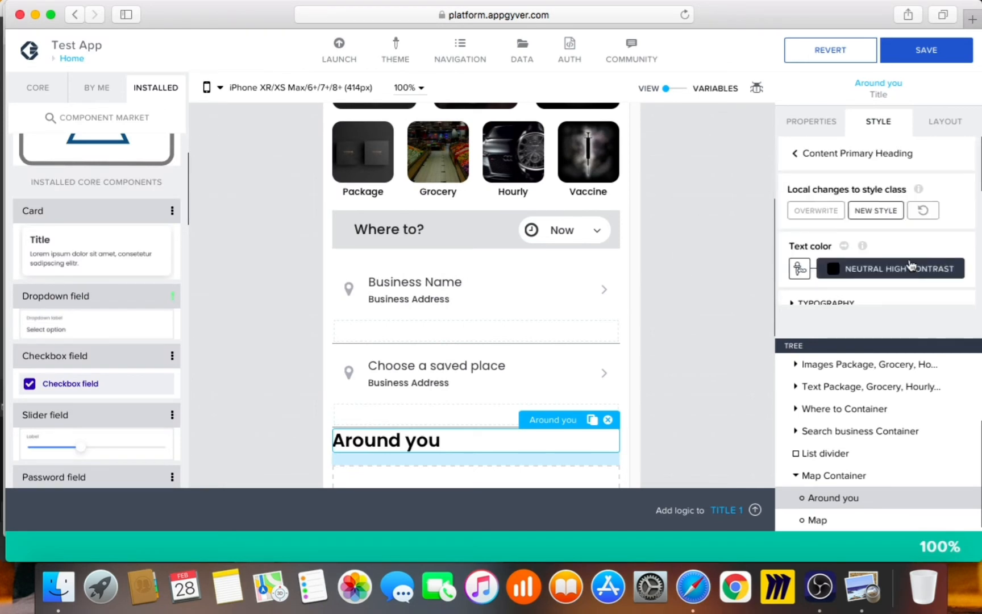
{"action": "left_click", "coordinate": [911, 271]}
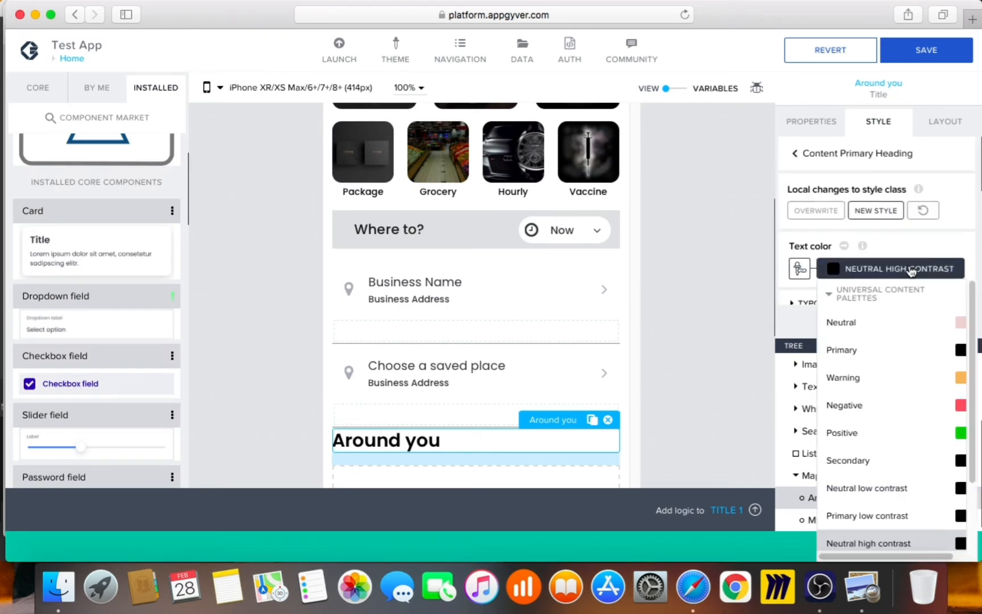
{"action": "left_click", "coordinate": [911, 271]}
{"action": "scroll", "coordinate": [910, 269], "scroll_direction": "down", "scroll_amount": 5}
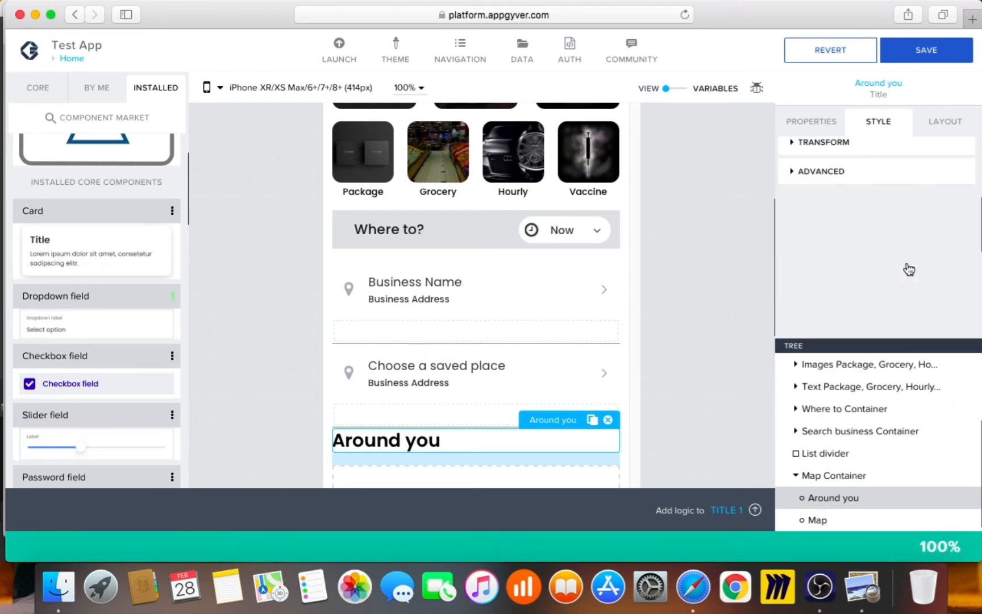
{"action": "left_click", "coordinate": [878, 151]}
{"action": "left_click", "coordinate": [878, 149]}
{"action": "scroll", "coordinate": [908, 194], "scroll_direction": "up", "scroll_amount": 1}
{"action": "scroll", "coordinate": [908, 196], "scroll_direction": "up", "scroll_amount": 3}
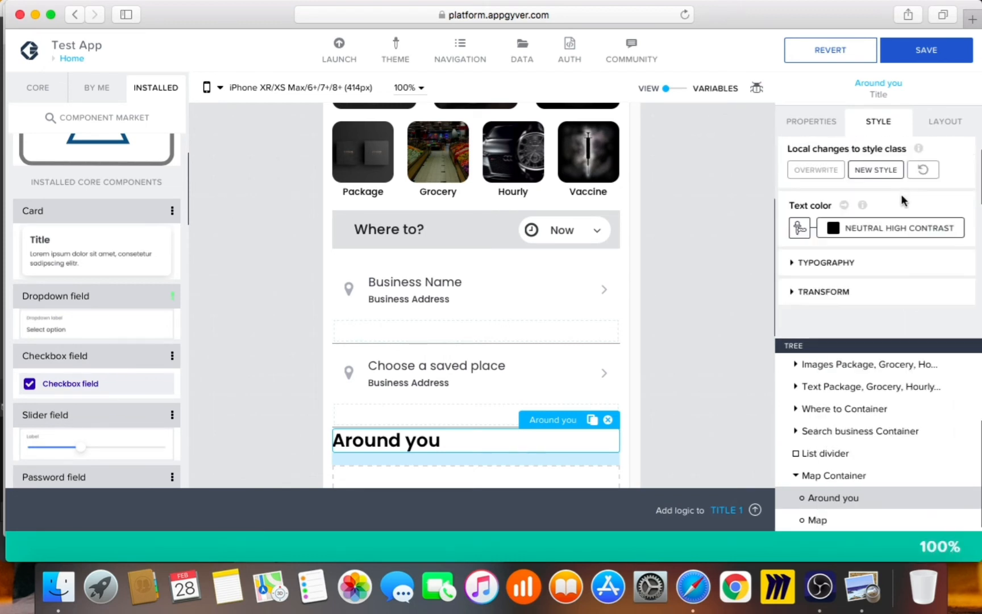
{"action": "left_click", "coordinate": [869, 273]}
{"action": "scroll", "coordinate": [869, 271], "scroll_direction": "down", "scroll_amount": 1}
{"action": "left_click", "coordinate": [862, 244]}
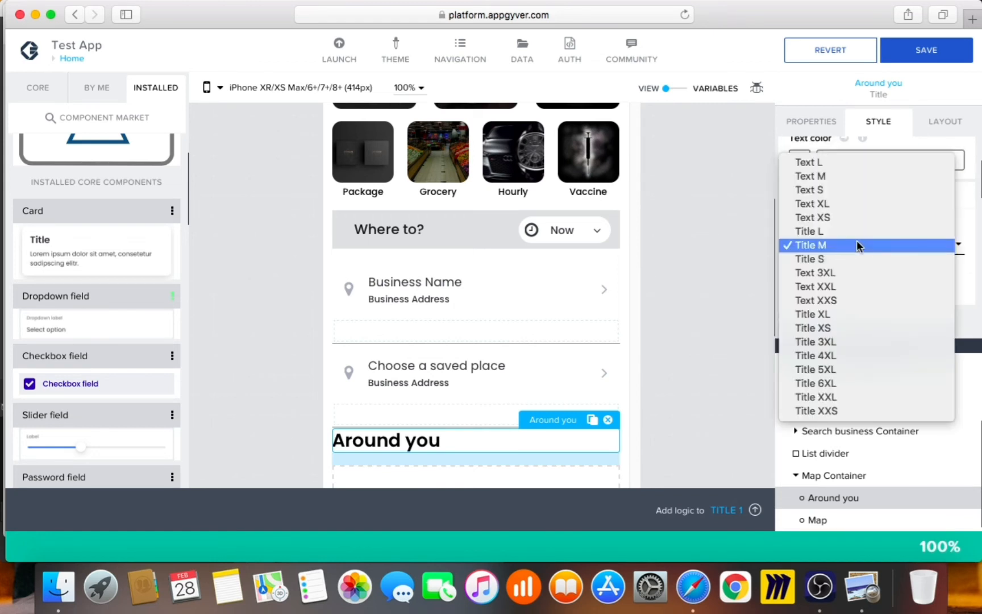
{"action": "left_click", "coordinate": [851, 257]}
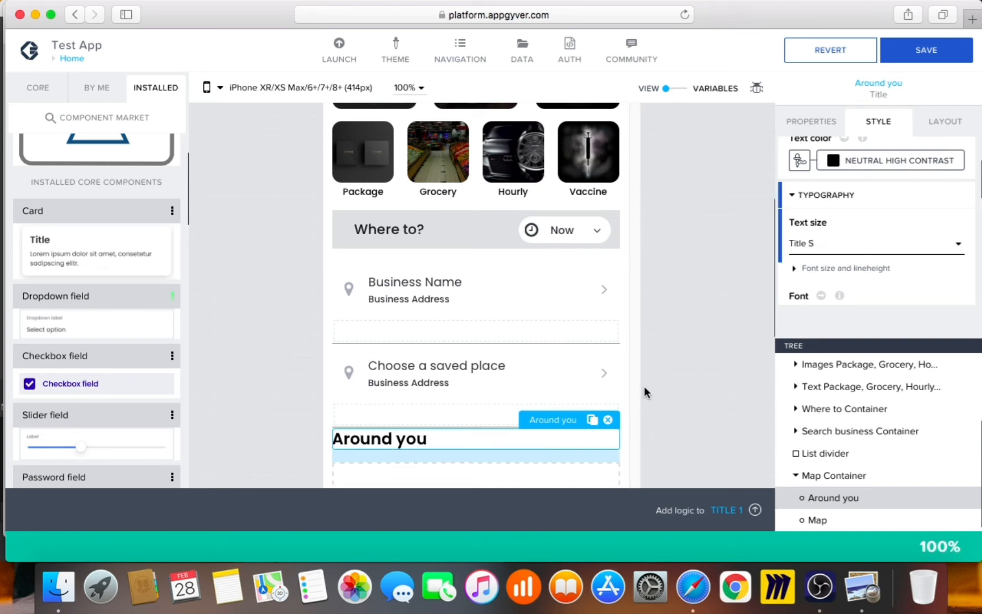
Step: Set the bottom gap of the Around you title to XS (4px)
{"action": "scroll", "coordinate": [705, 384], "scroll_direction": "down", "scroll_amount": 3}
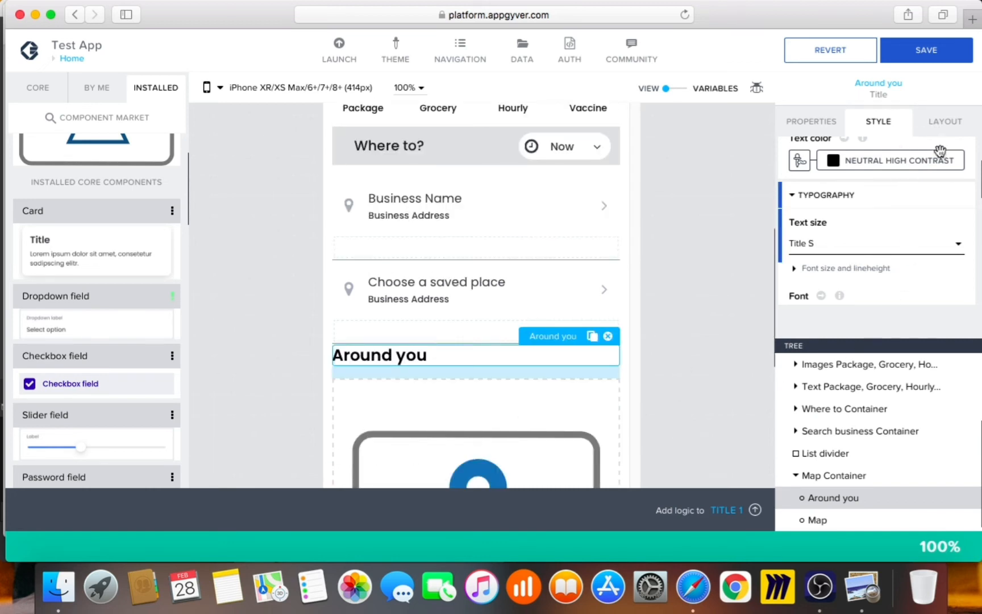
{"action": "left_click", "coordinate": [943, 121]}
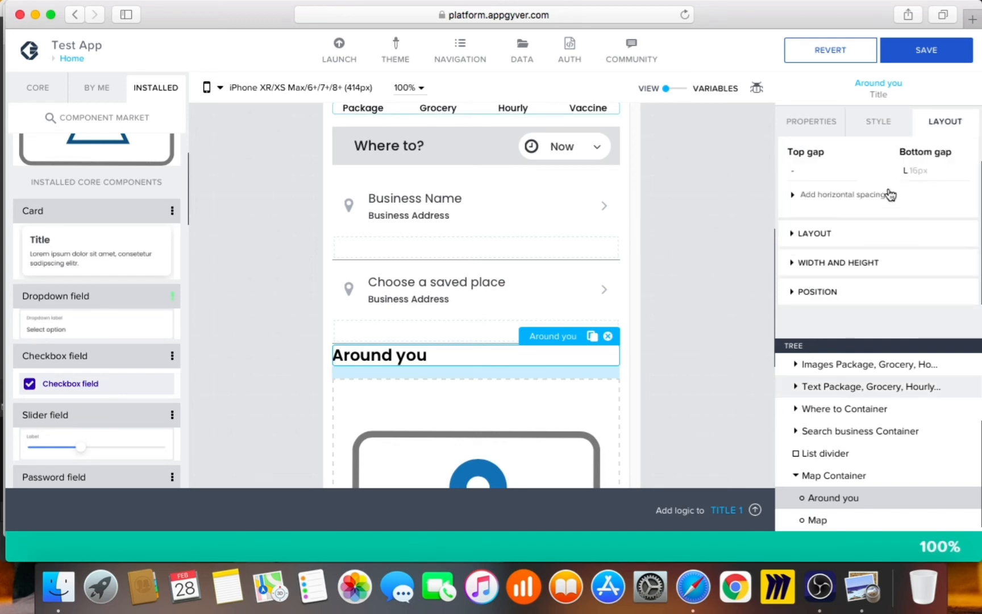
{"action": "left_click", "coordinate": [917, 170]}
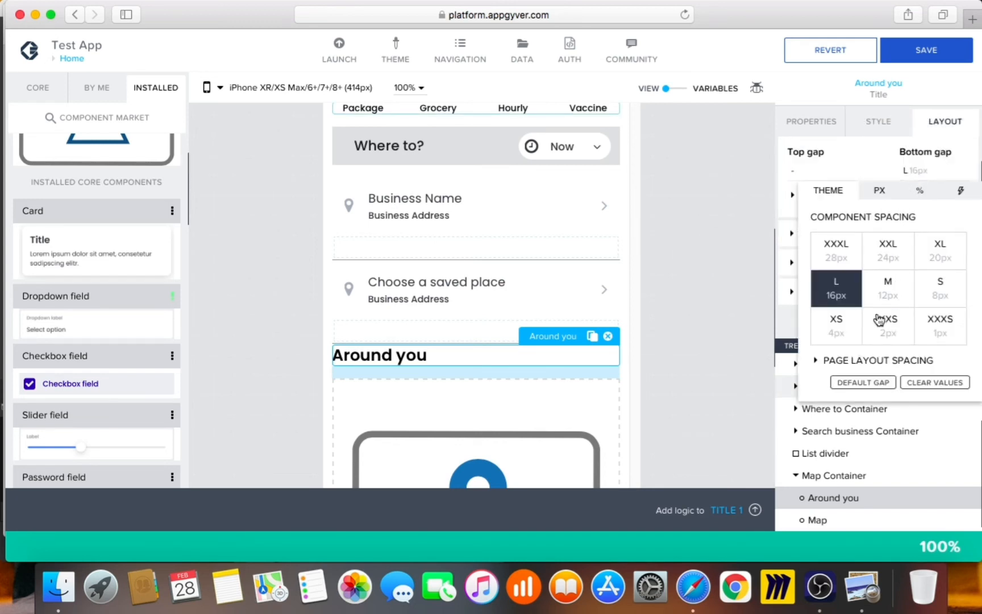
{"action": "left_click", "coordinate": [844, 328]}
{"action": "left_click", "coordinate": [729, 314]}
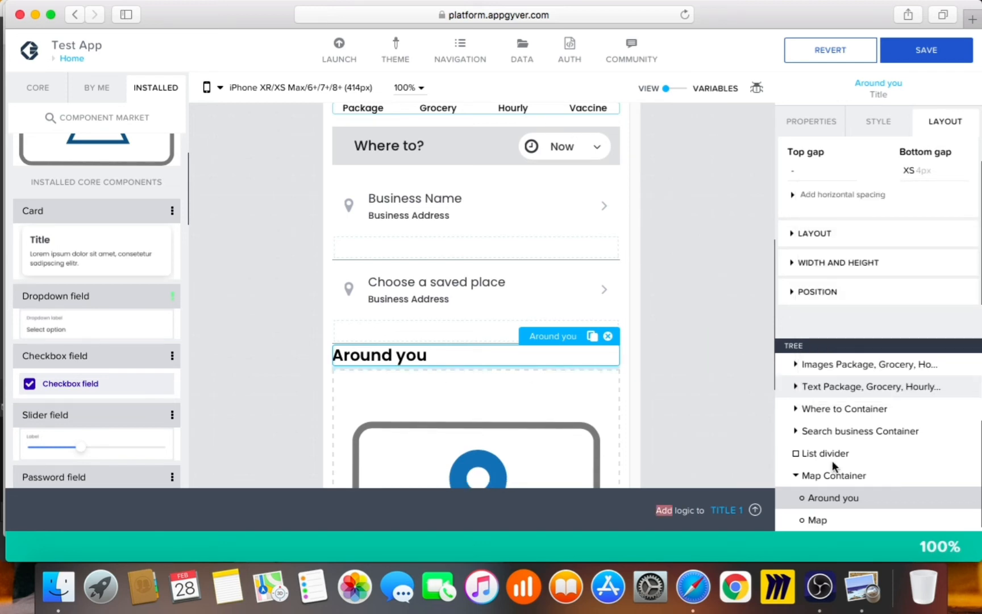
Step: Compare the layout with the Uber reference screenshot and widen the Around you title's bottom gap above the map
{"action": "left_click", "coordinate": [845, 572]}
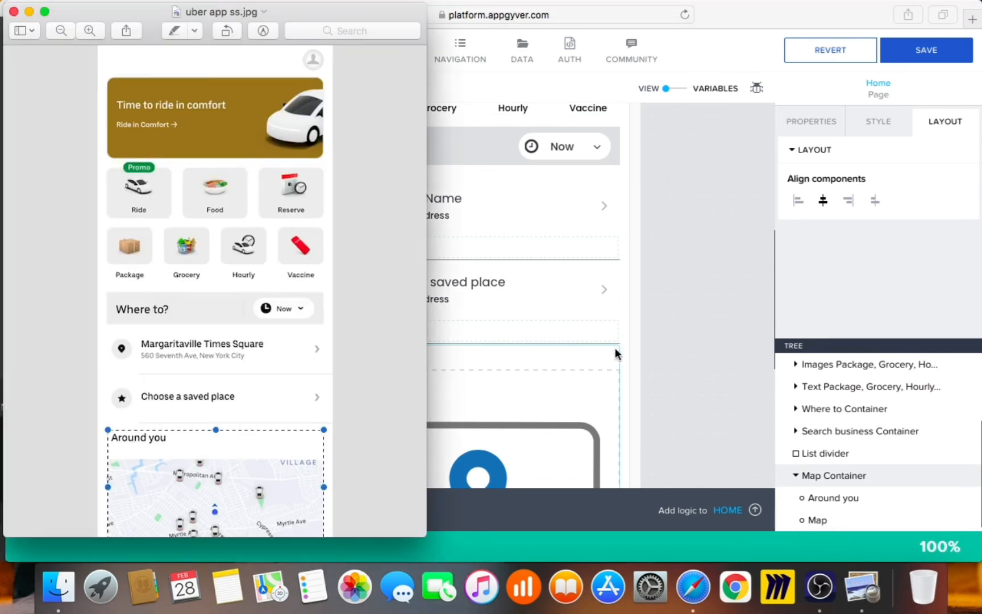
{"action": "left_click", "coordinate": [614, 344]}
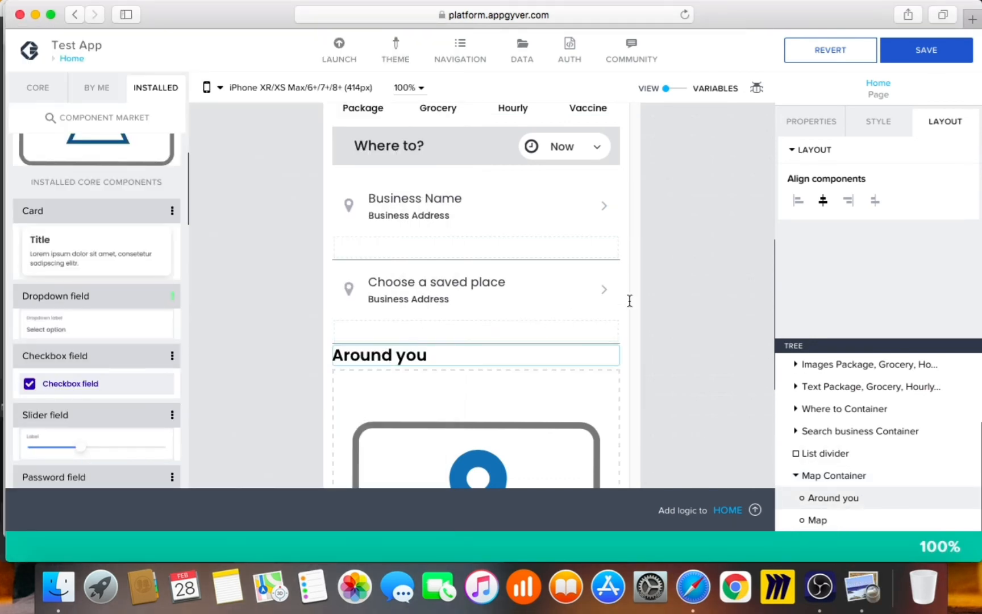
{"action": "left_click", "coordinate": [862, 586]}
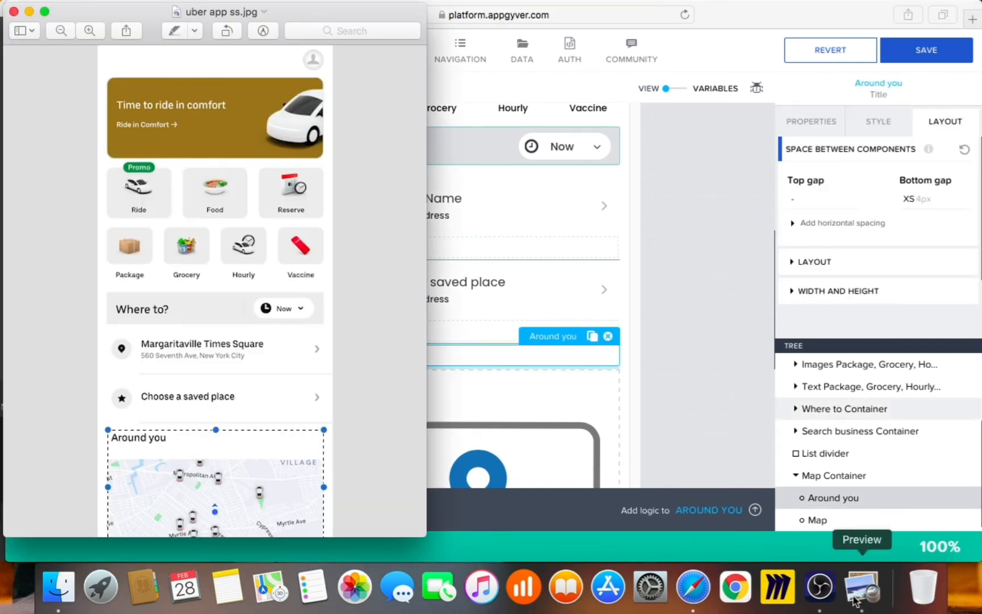
{"action": "left_click", "coordinate": [673, 410]}
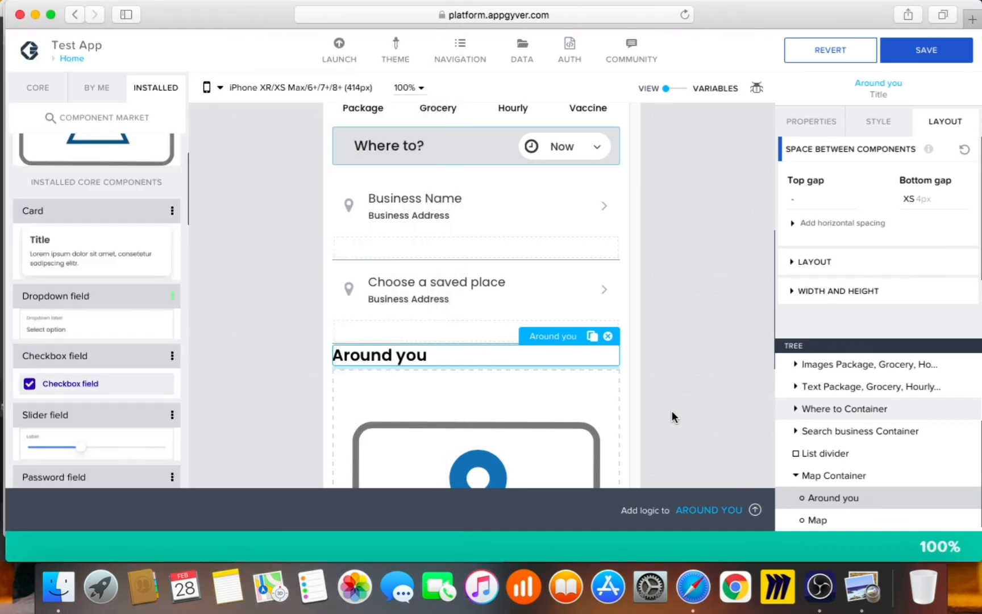
{"action": "left_click", "coordinate": [919, 199]}
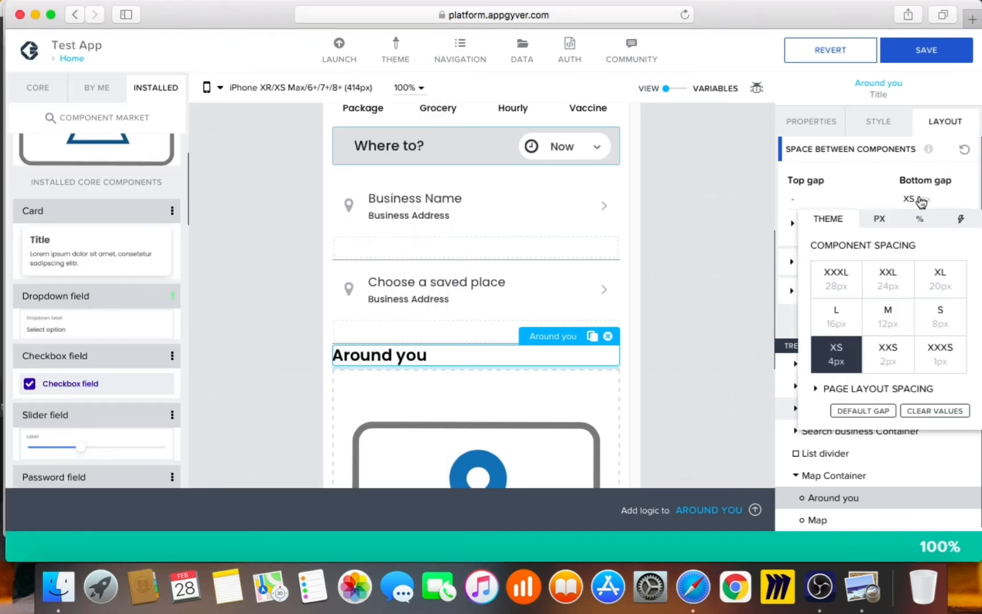
Step: Reduce the Around you title's text size to Title XS in its typography style
{"action": "left_click", "coordinate": [861, 130]}
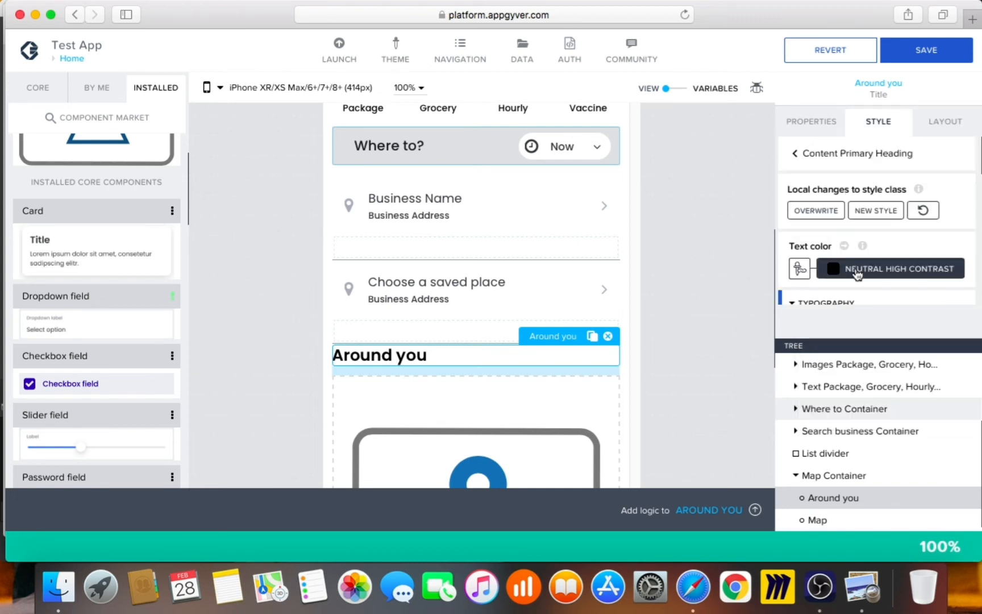
{"action": "scroll", "coordinate": [857, 274], "scroll_direction": "down", "scroll_amount": 5}
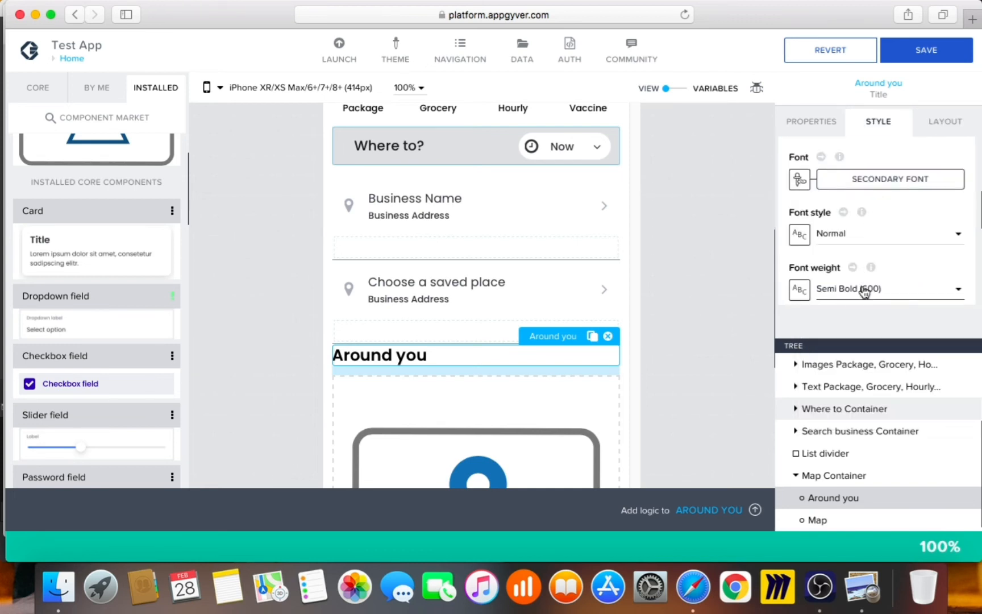
{"action": "left_click", "coordinate": [864, 290]}
{"action": "left_click", "coordinate": [898, 194]}
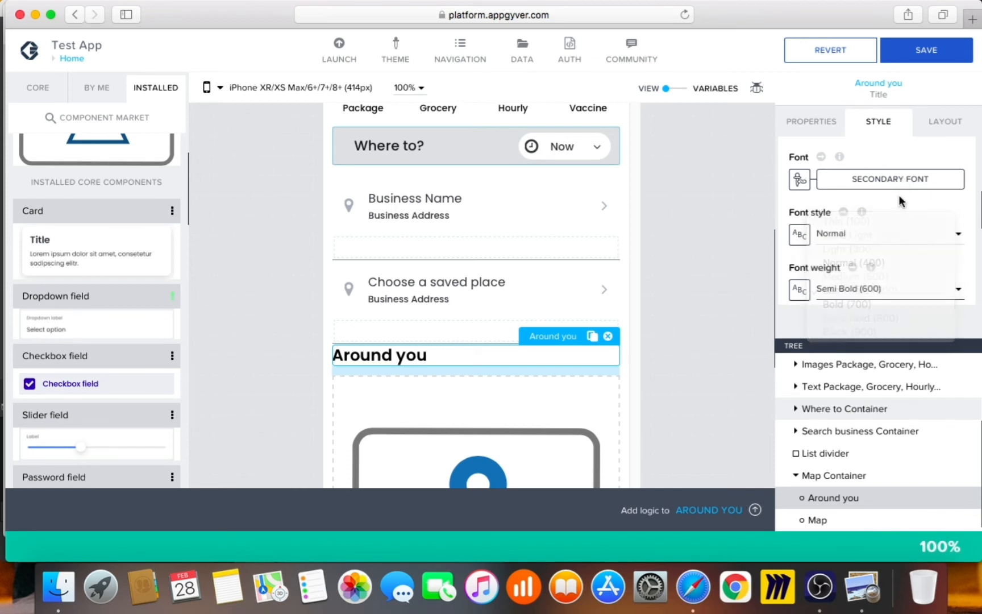
{"action": "scroll", "coordinate": [899, 230], "scroll_direction": "up", "scroll_amount": 3}
{"action": "scroll", "coordinate": [898, 230], "scroll_direction": "down", "scroll_amount": 2}
{"action": "scroll", "coordinate": [898, 230], "scroll_direction": "up", "scroll_amount": 2}
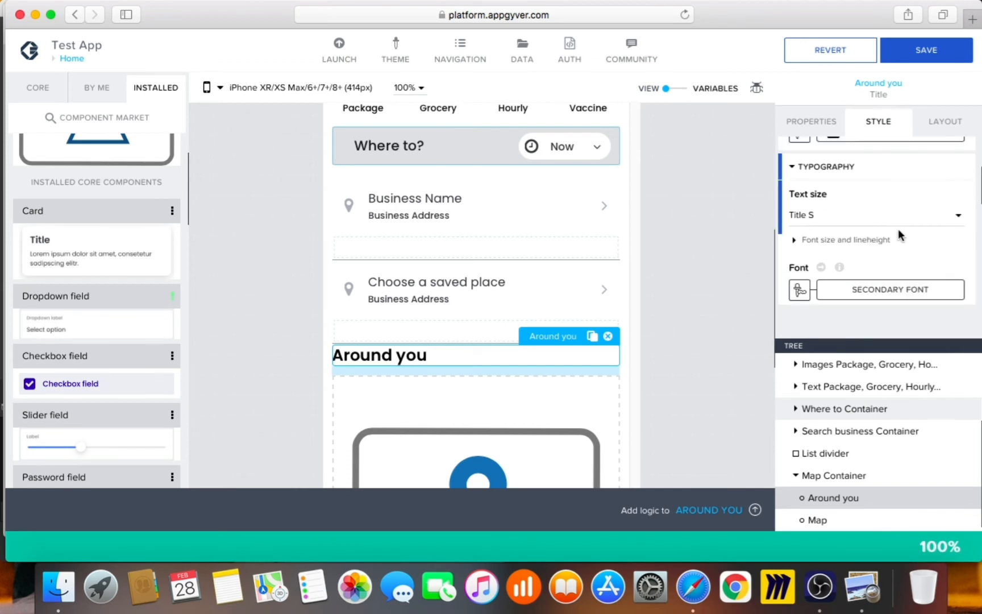
{"action": "left_click", "coordinate": [850, 217]}
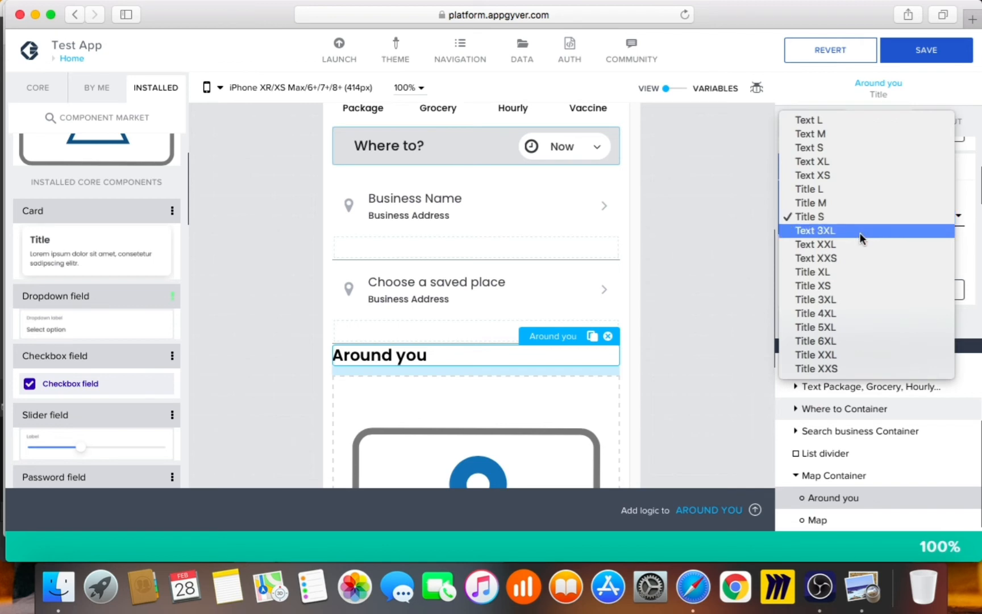
{"action": "left_click", "coordinate": [846, 286]}
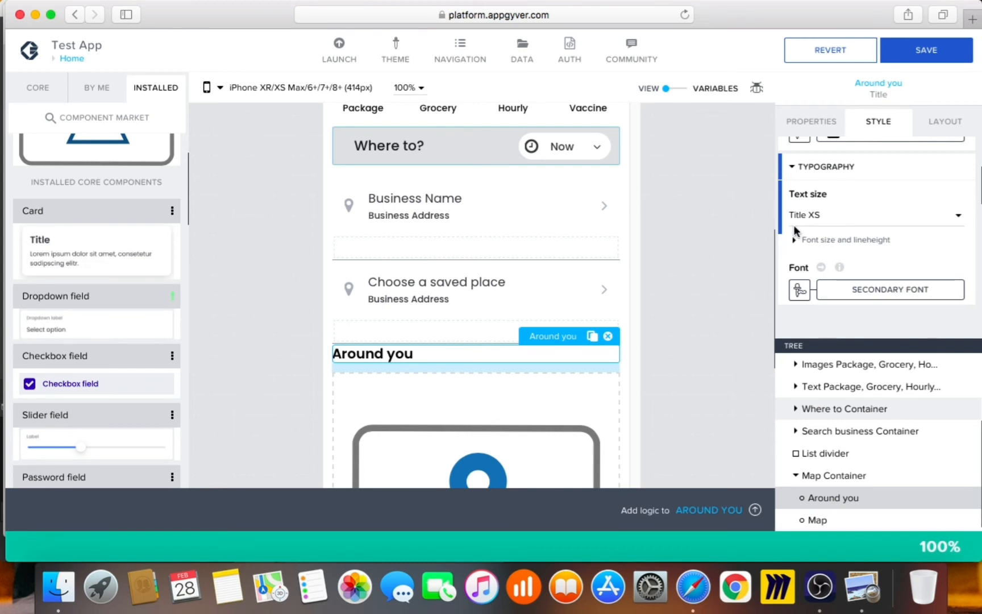
Step: Save the app and check the Around you section in the already open app preview window
{"action": "left_click", "coordinate": [935, 61]}
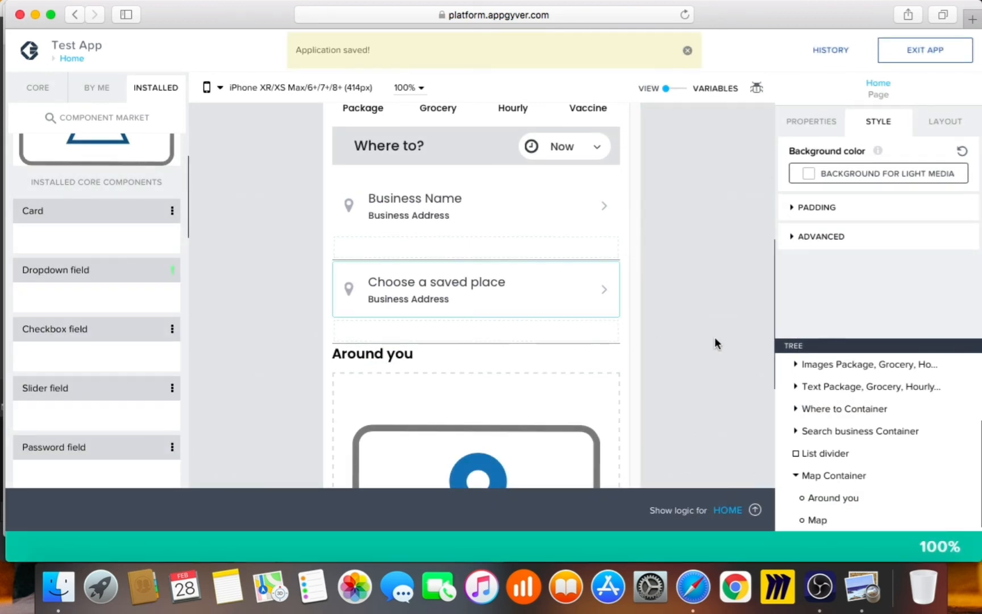
{"action": "scroll", "coordinate": [714, 337], "scroll_direction": "down", "scroll_amount": 5}
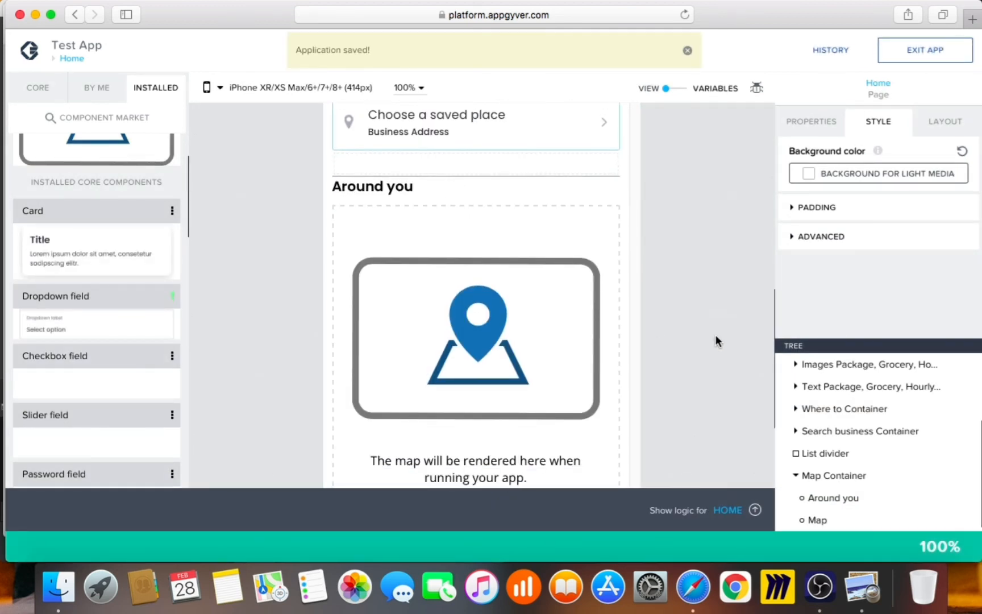
{"action": "scroll", "coordinate": [714, 341], "scroll_direction": "down", "scroll_amount": 2}
{"action": "right_click", "coordinate": [698, 601]}
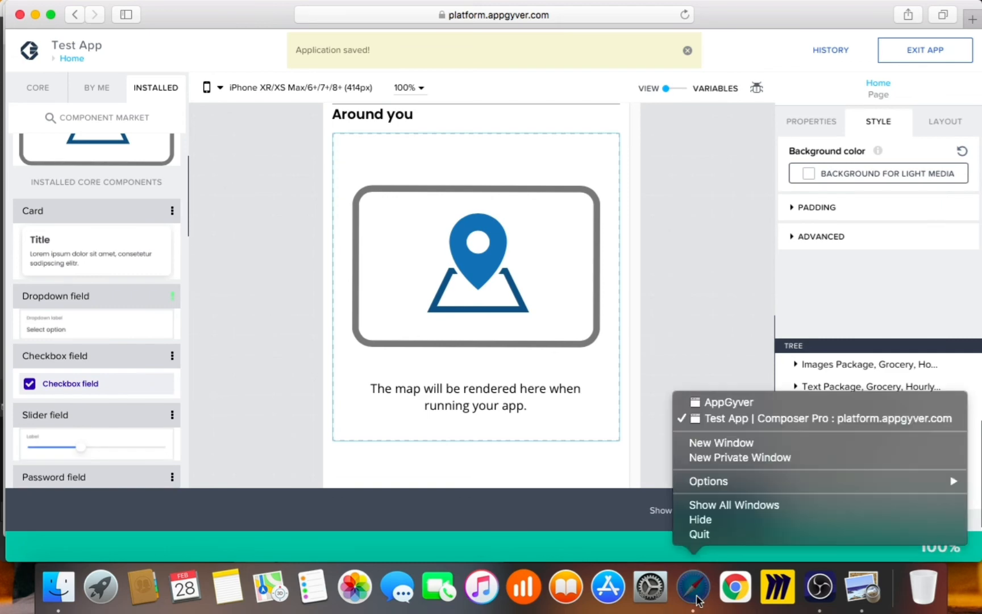
{"action": "left_click", "coordinate": [717, 402]}
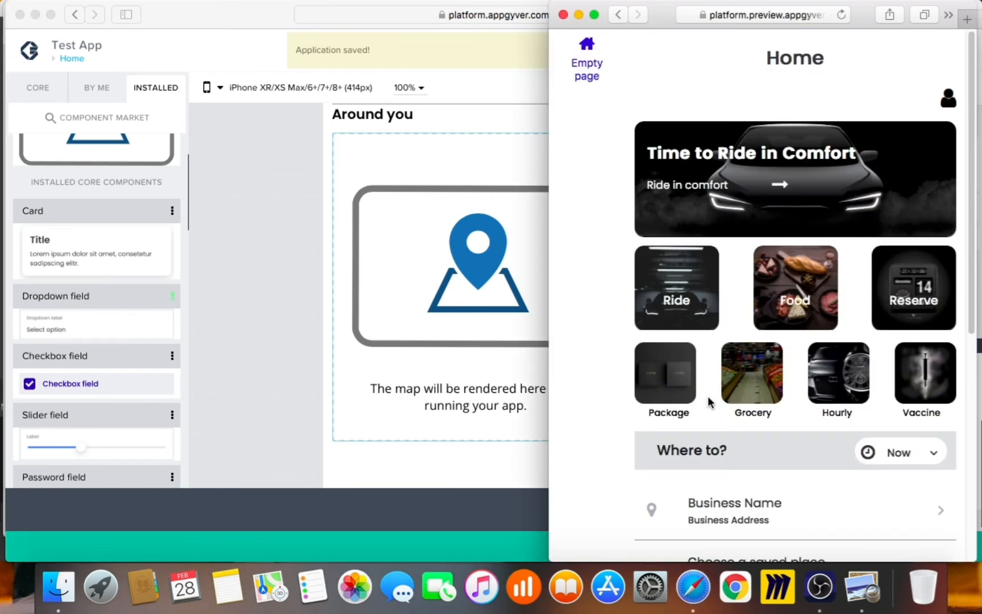
{"action": "scroll", "coordinate": [803, 393], "scroll_direction": "down", "scroll_amount": 5}
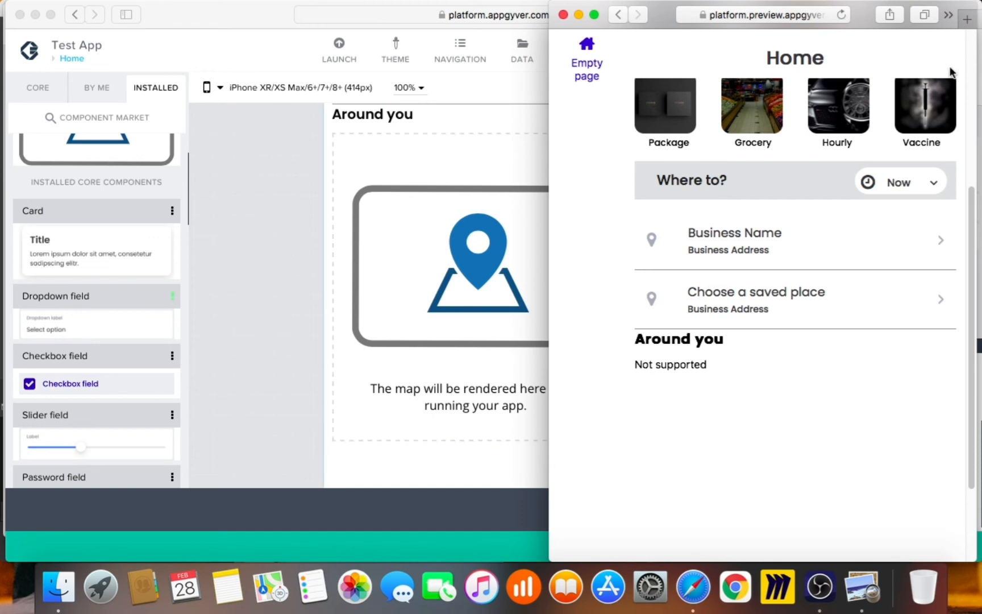
{"action": "left_click", "coordinate": [564, 15]}
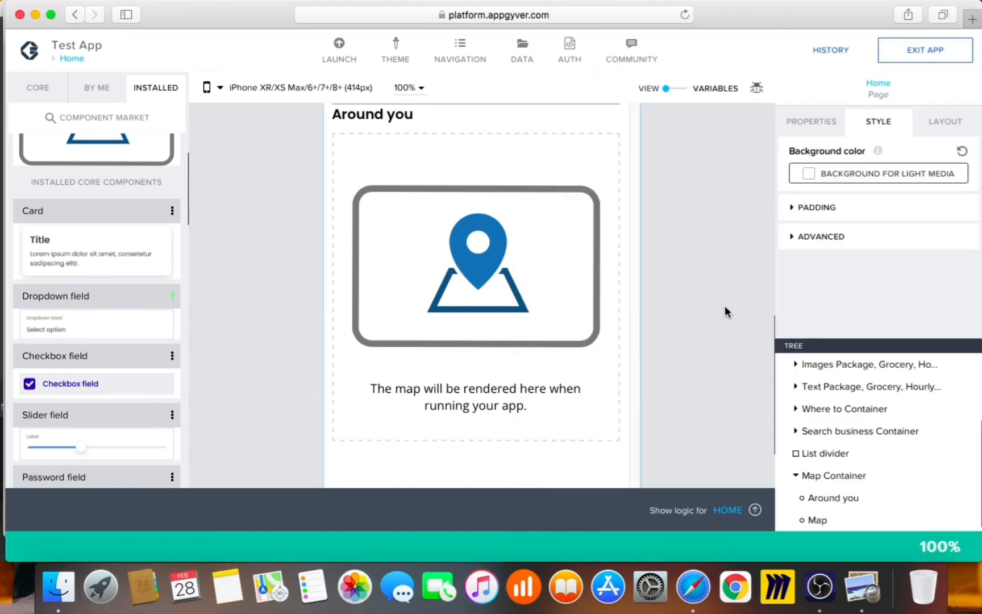
{"action": "scroll", "coordinate": [724, 322], "scroll_direction": "up", "scroll_amount": 5}
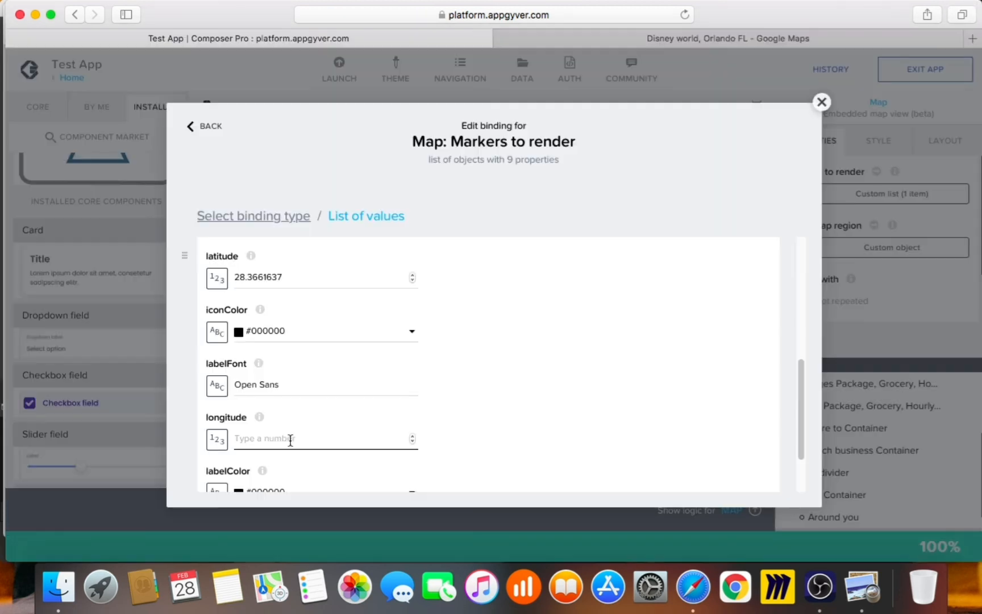
Step: Set the map marker's longitude to -81.5580263 and save the Markers to render binding
{"action": "type", "text": "-81.5580263"}
{"action": "left_click", "coordinate": [651, 371]}
{"action": "scroll", "coordinate": [625, 369], "scroll_direction": "down", "scroll_amount": 1}
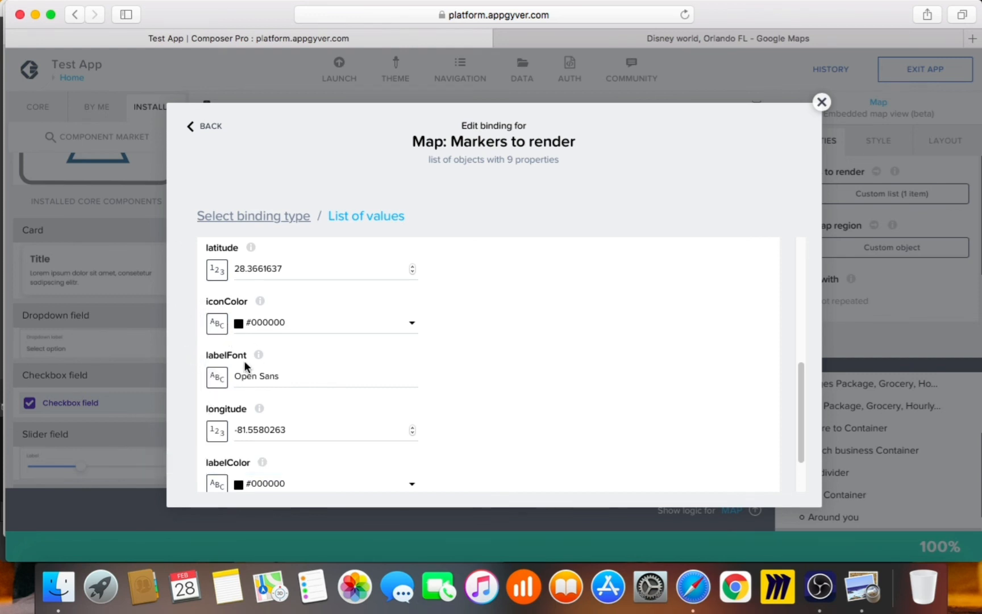
{"action": "scroll", "coordinate": [619, 430], "scroll_direction": "down", "scroll_amount": 3}
{"action": "left_click", "coordinate": [751, 483]}
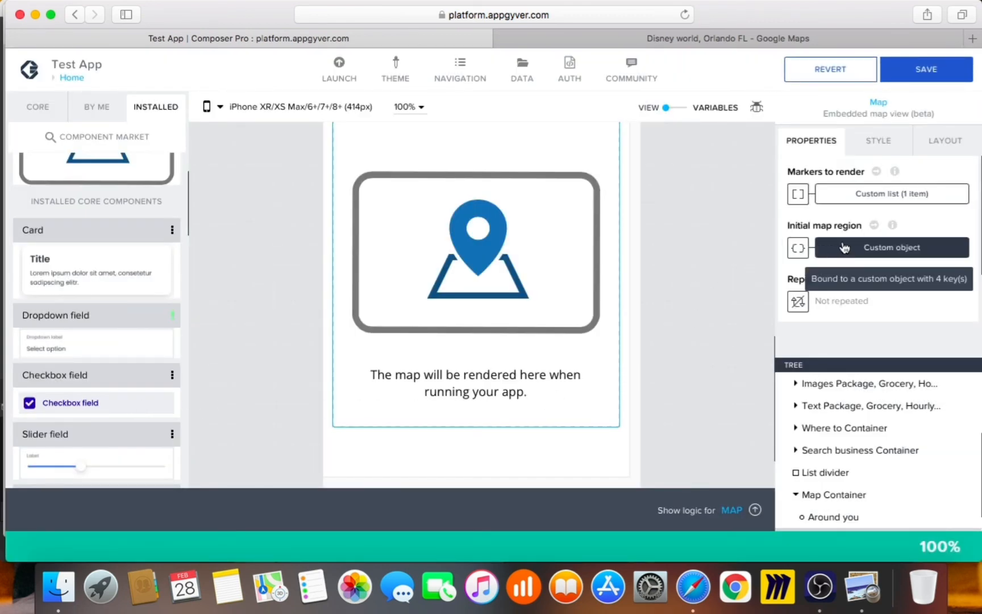
Step: Set the map's initial region to latitude 28.3661637 and longitude -81.5580263, the Disney World coordinates from Google Maps, and save the binding
{"action": "left_click", "coordinate": [845, 248]}
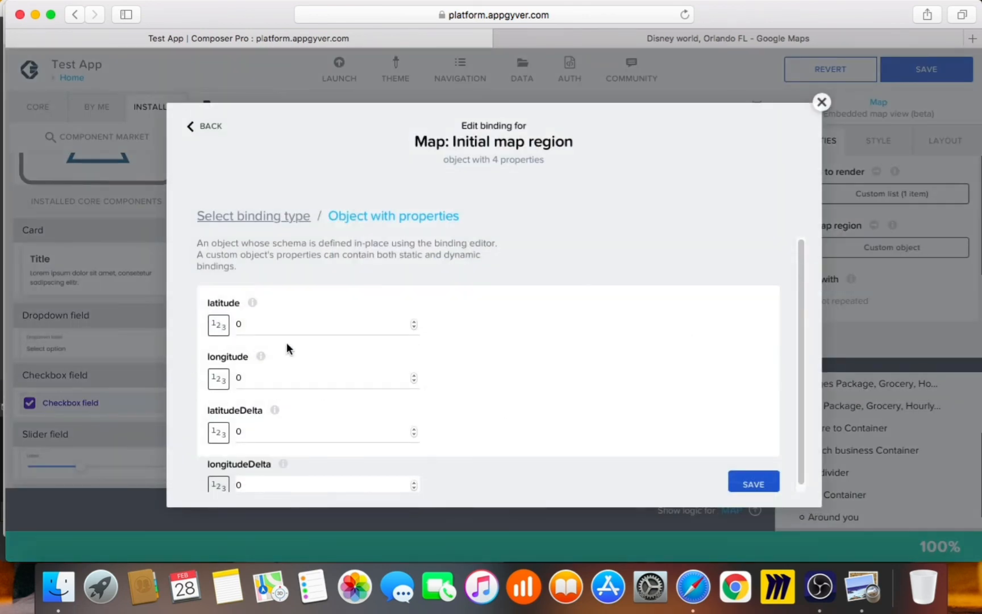
{"action": "left_click", "coordinate": [258, 373]}
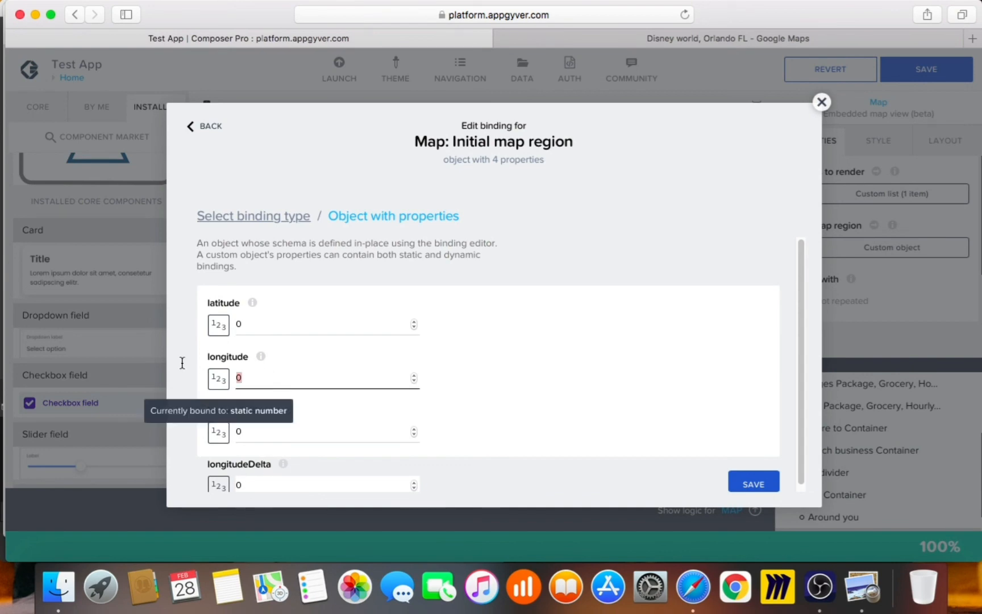
{"action": "type", "text": "-81.5580263"}
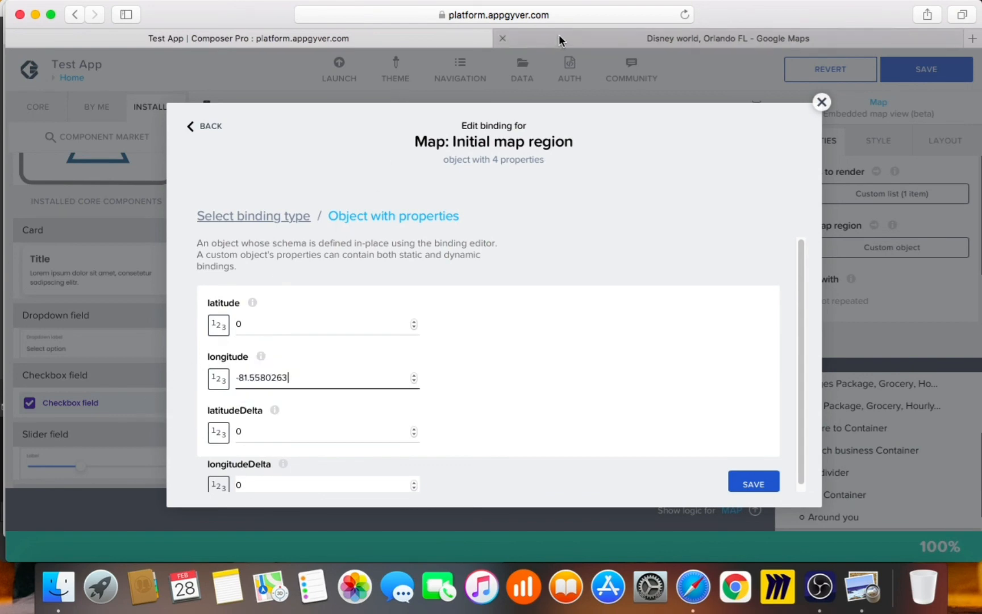
{"action": "left_click", "coordinate": [558, 35]}
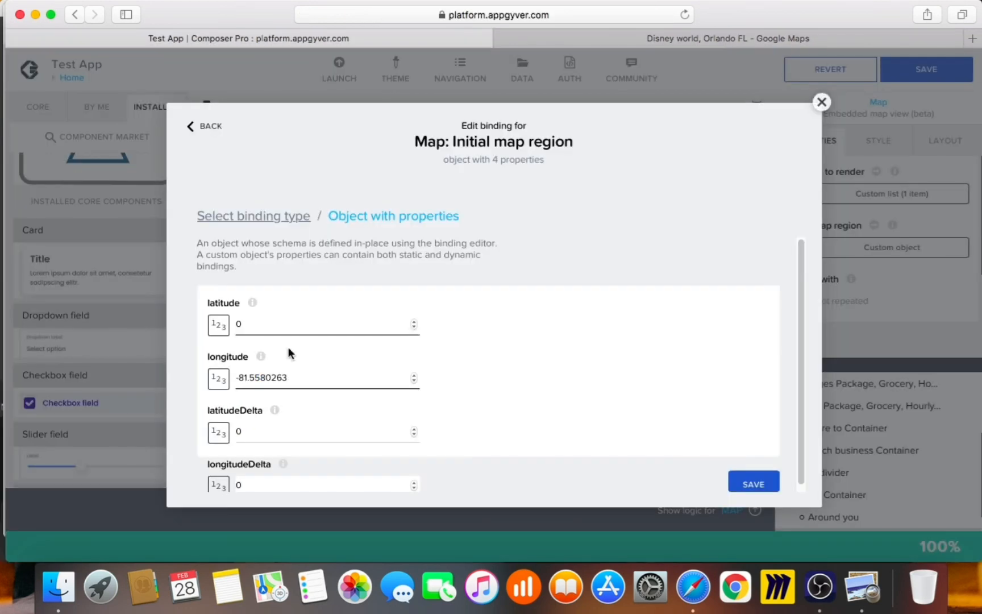
{"action": "left_click_drag", "start_coordinate": [264, 323], "coordinate": [198, 323]}
{"action": "type", "text": "28.3661637"}
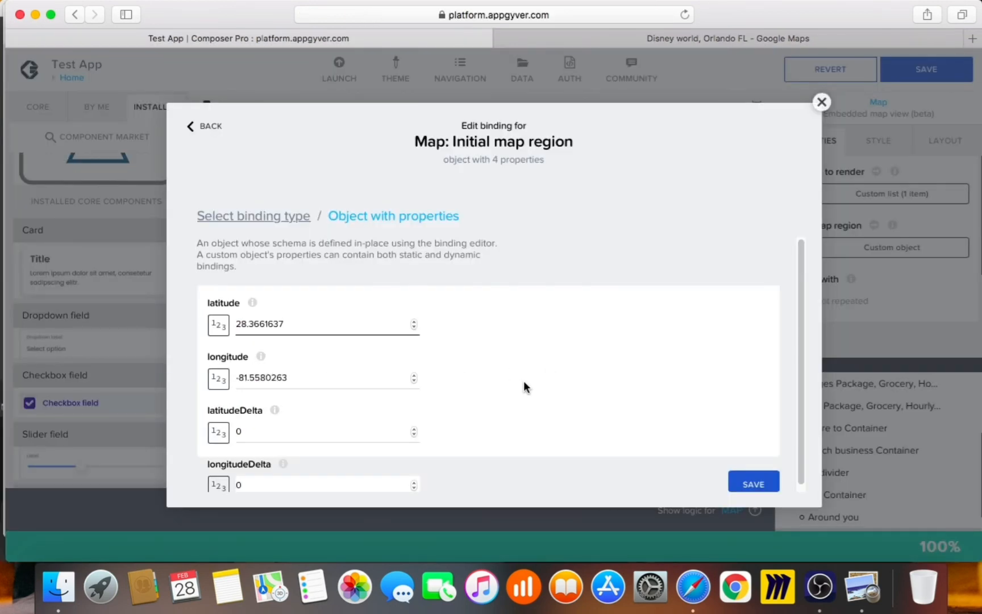
{"action": "scroll", "coordinate": [526, 388], "scroll_direction": "down", "scroll_amount": 1}
{"action": "left_click", "coordinate": [752, 478]}
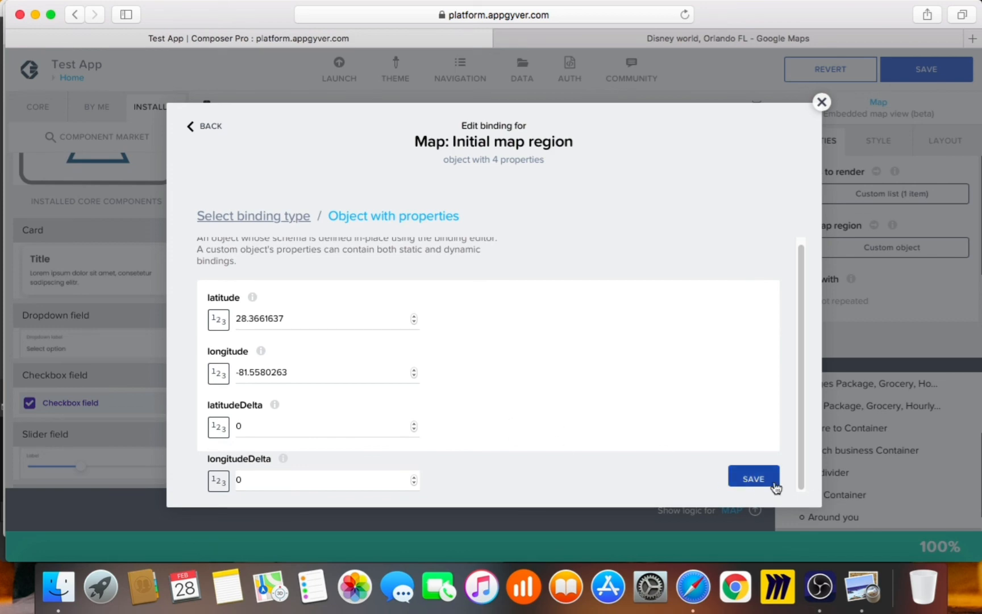
{"action": "left_click", "coordinate": [753, 478]}
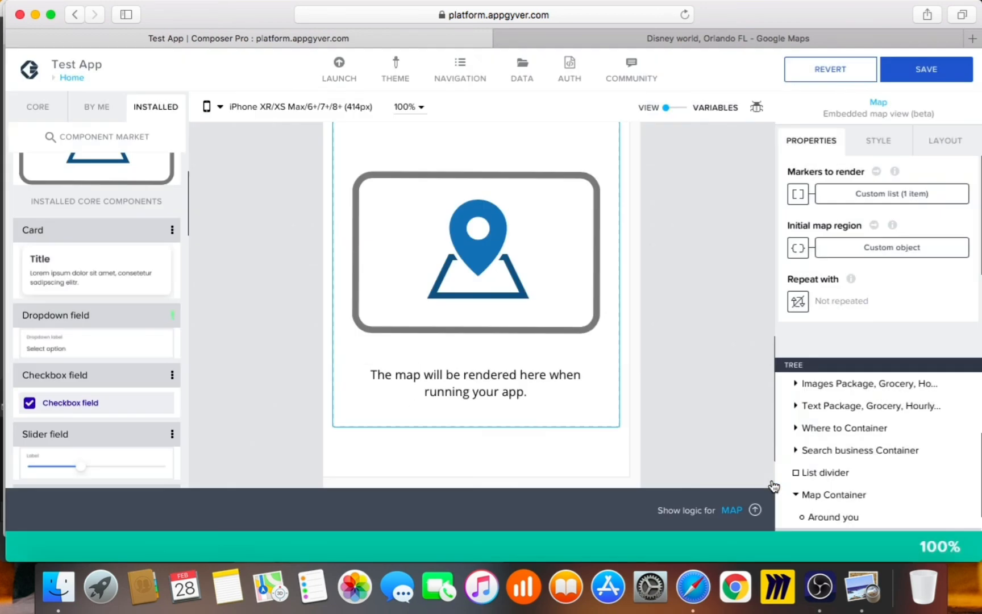
Step: Save the app and open Test App from the web app preview portal
{"action": "left_click", "coordinate": [925, 69]}
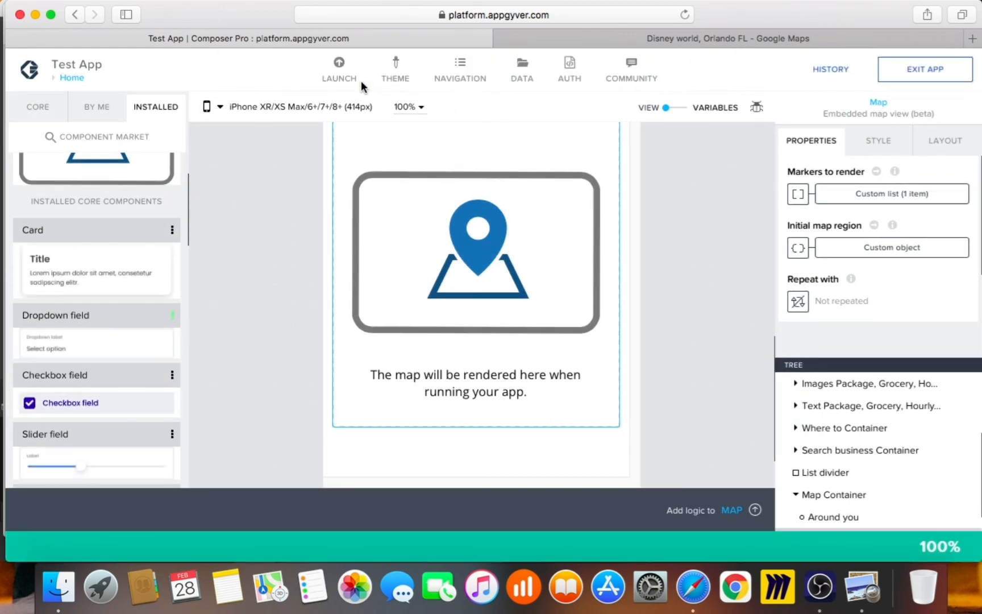
{"action": "left_click", "coordinate": [340, 65]}
{"action": "left_click", "coordinate": [285, 164]}
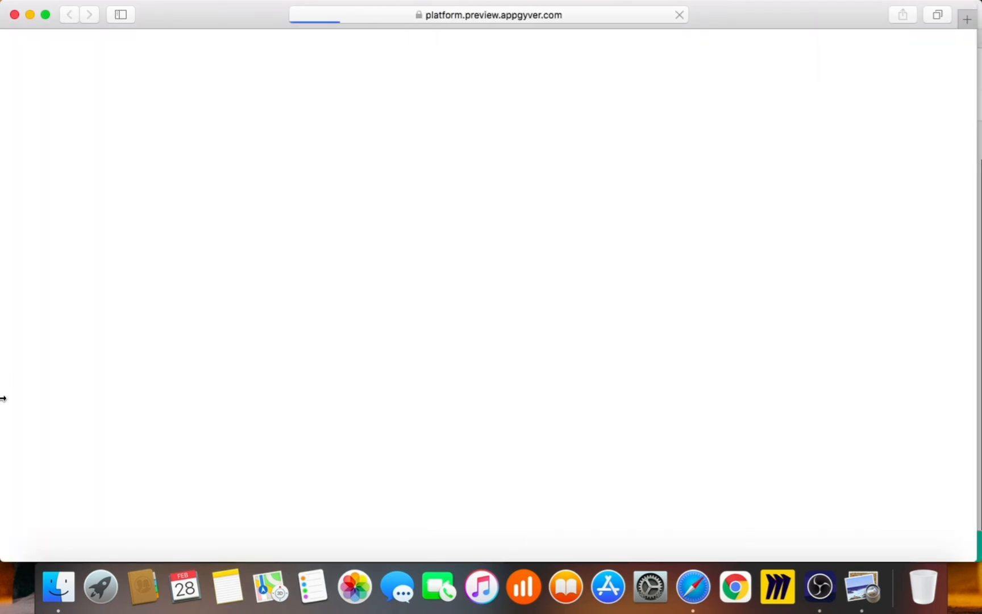
{"action": "left_click_drag", "start_coordinate": [2, 398], "coordinate": [465, 392]}
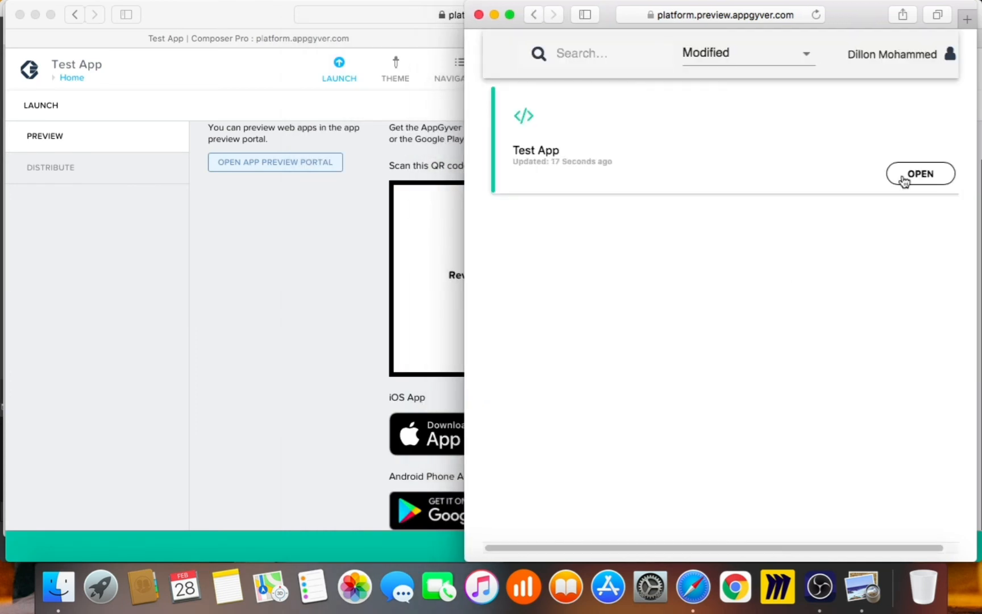
{"action": "left_click", "coordinate": [904, 180]}
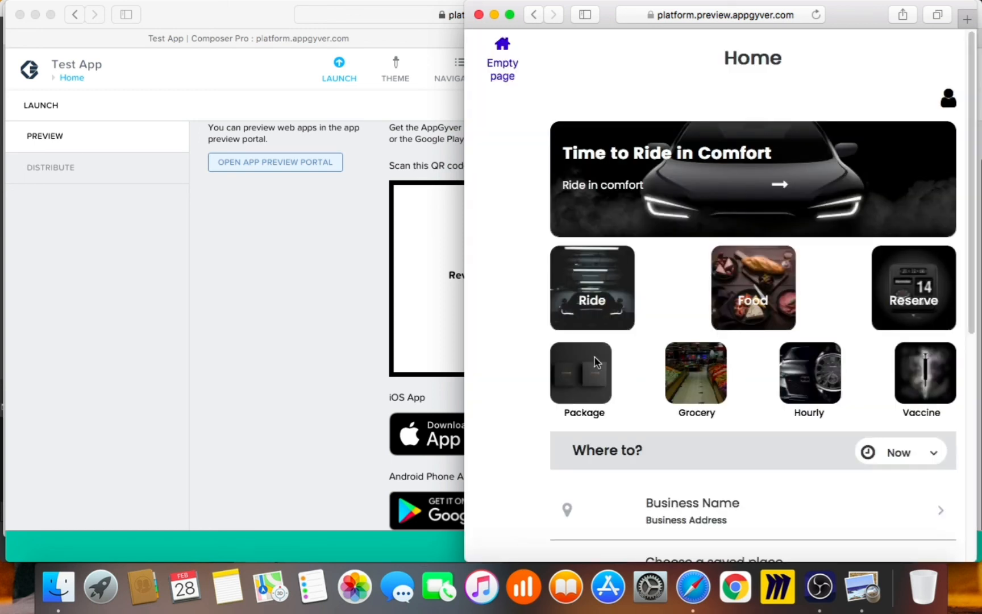
Step: Narrow the preview window and examine how the map below Around you is rendered
{"action": "left_click_drag", "start_coordinate": [487, 343], "coordinate": [546, 347]}
{"action": "scroll", "coordinate": [729, 373], "scroll_direction": "down", "scroll_amount": 4}
{"action": "scroll", "coordinate": [728, 371], "scroll_direction": "down", "scroll_amount": 3}
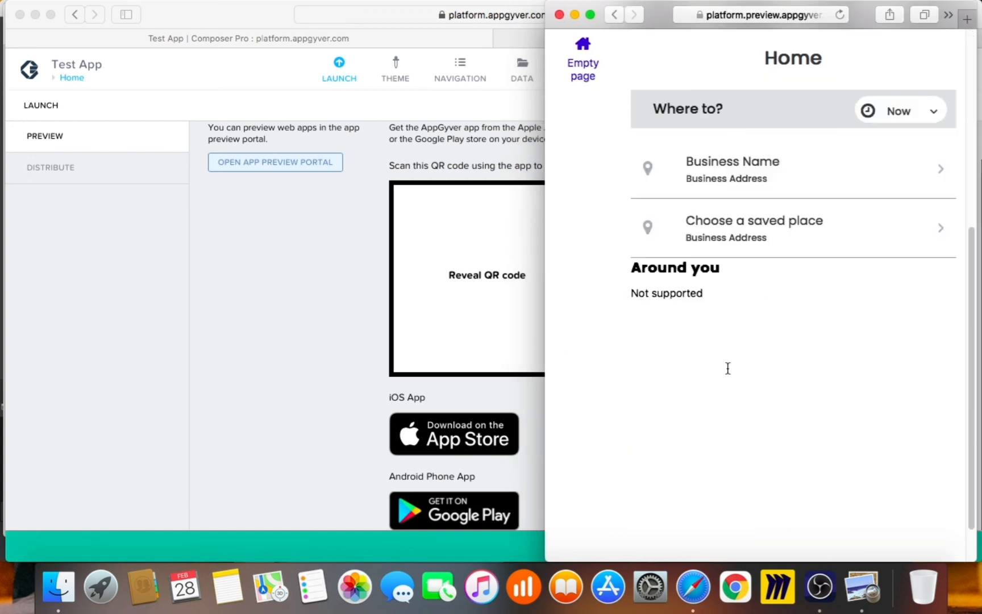
{"action": "left_click_drag", "start_coordinate": [628, 294], "coordinate": [726, 289]}
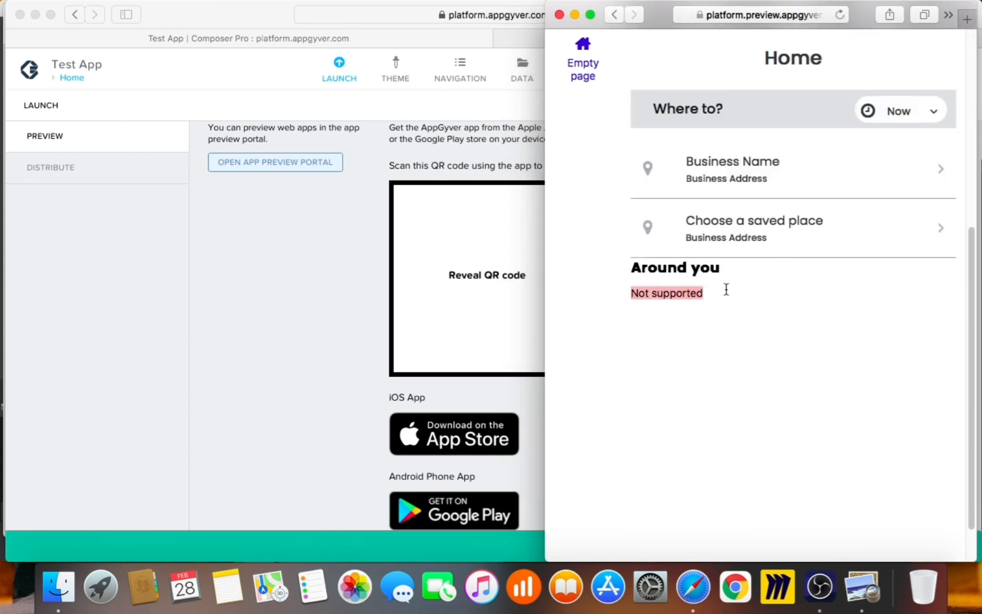
{"action": "left_click", "coordinate": [735, 361]}
Step: Return to the composer and leave the launch view to show the Home page canvas at the Around you section
{"action": "left_click", "coordinate": [266, 336]}
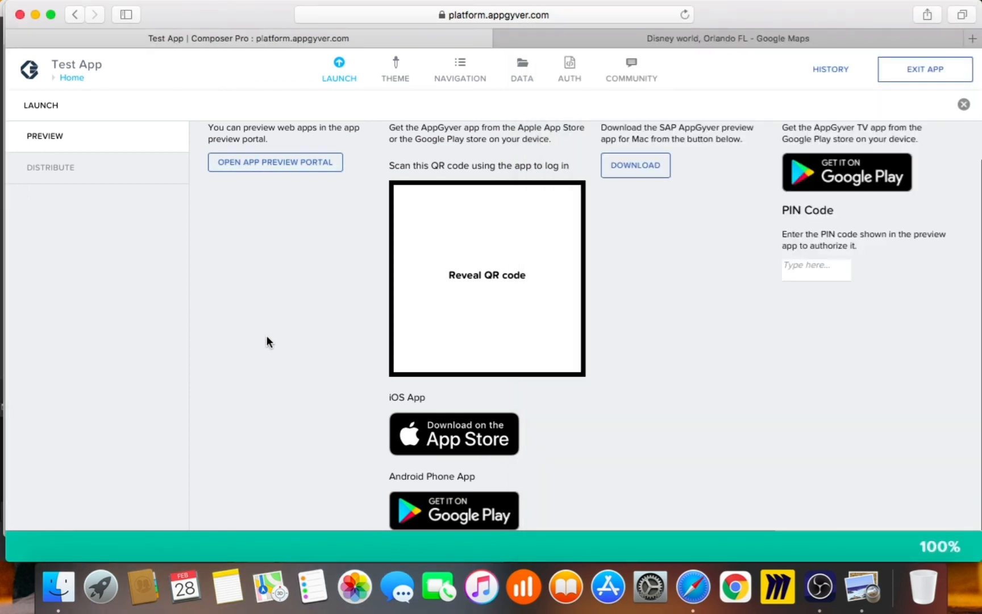
{"action": "scroll", "coordinate": [266, 340], "scroll_direction": "up", "scroll_amount": 2}
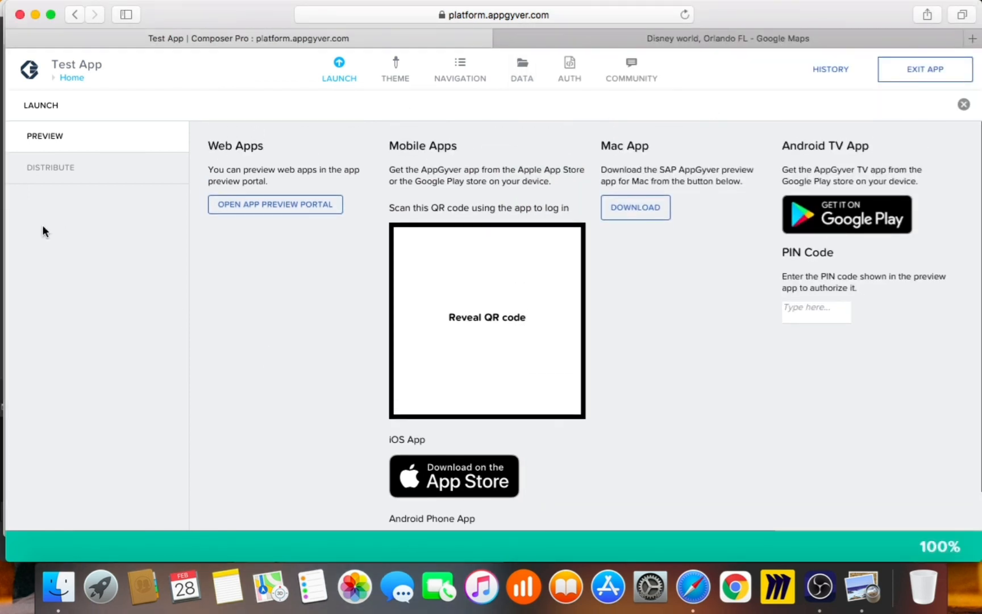
{"action": "left_click", "coordinate": [685, 42]}
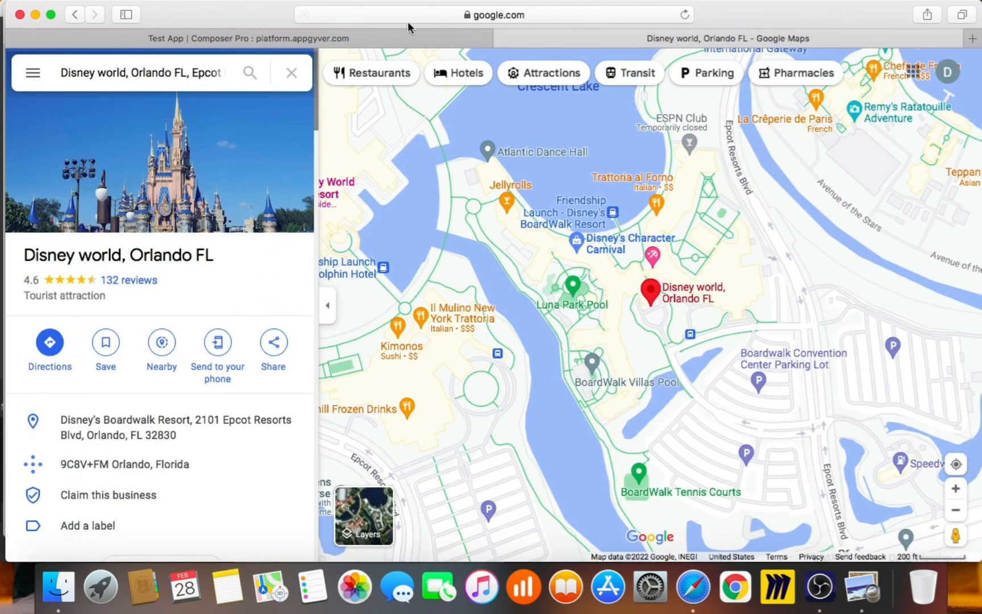
{"action": "left_click", "coordinate": [397, 37]}
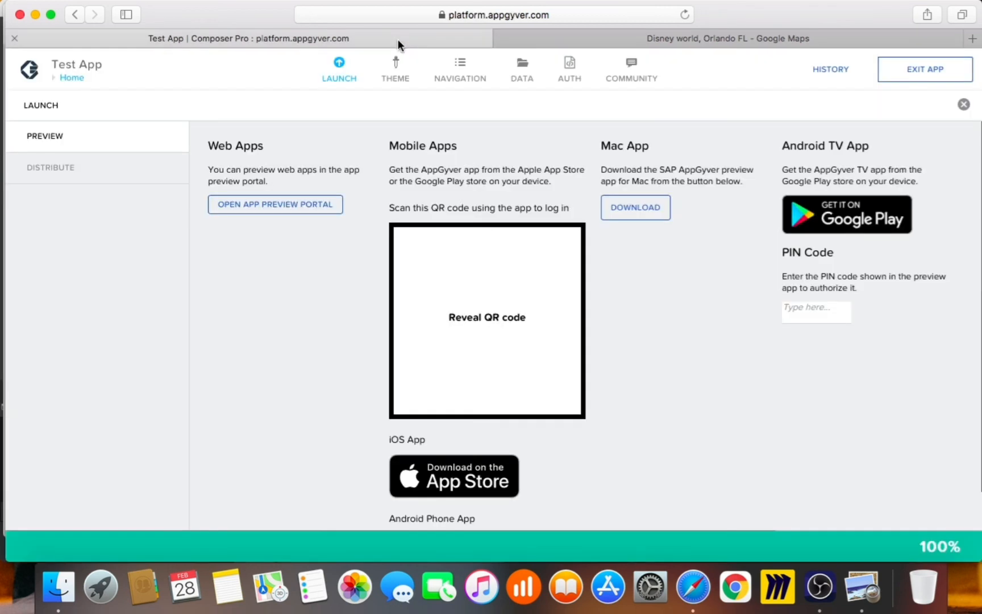
{"action": "left_click", "coordinate": [335, 79]}
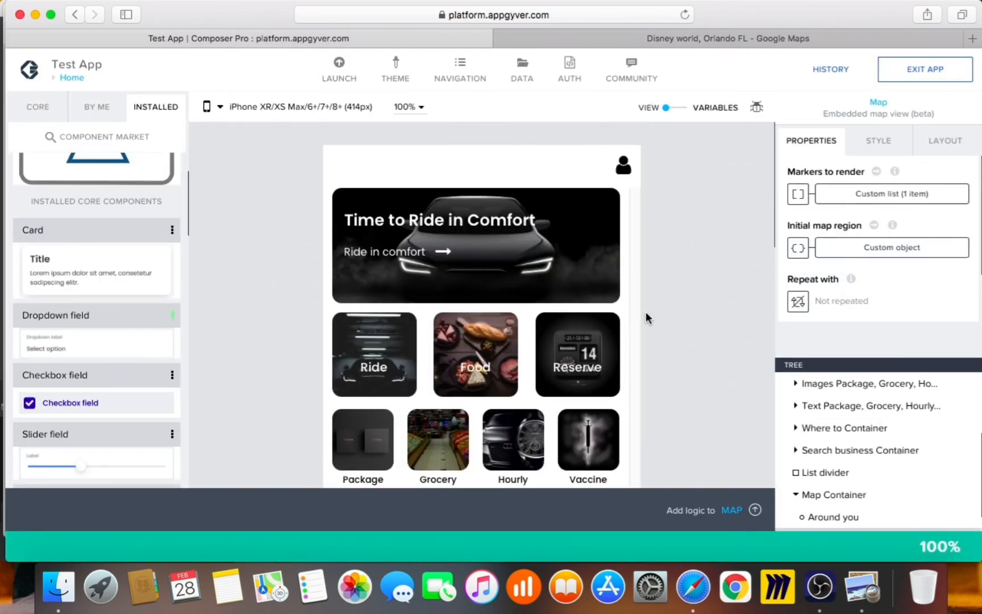
{"action": "scroll", "coordinate": [683, 387], "scroll_direction": "down", "scroll_amount": 10}
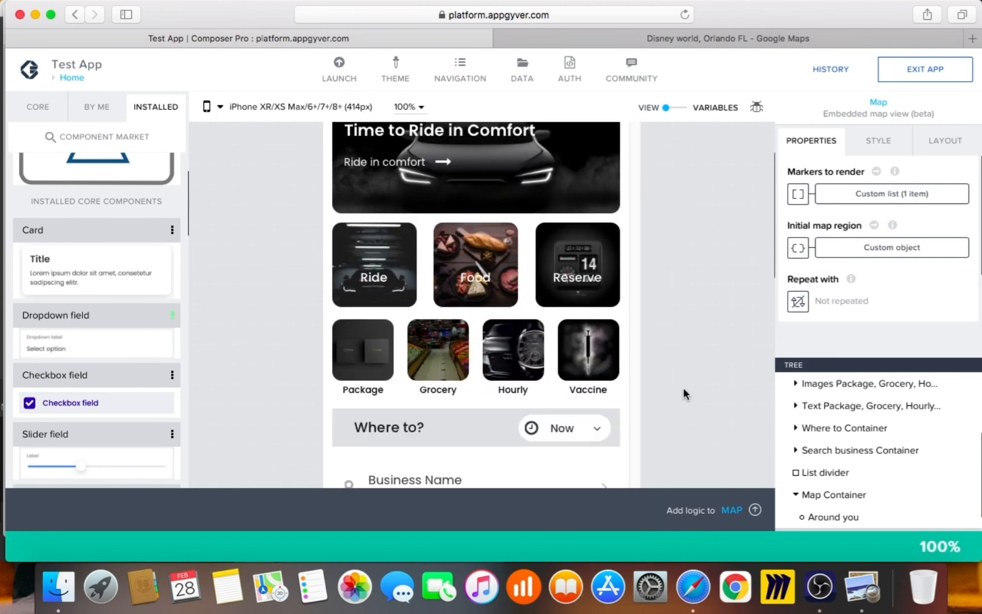
{"action": "scroll", "coordinate": [682, 394], "scroll_direction": "up", "scroll_amount": 5}
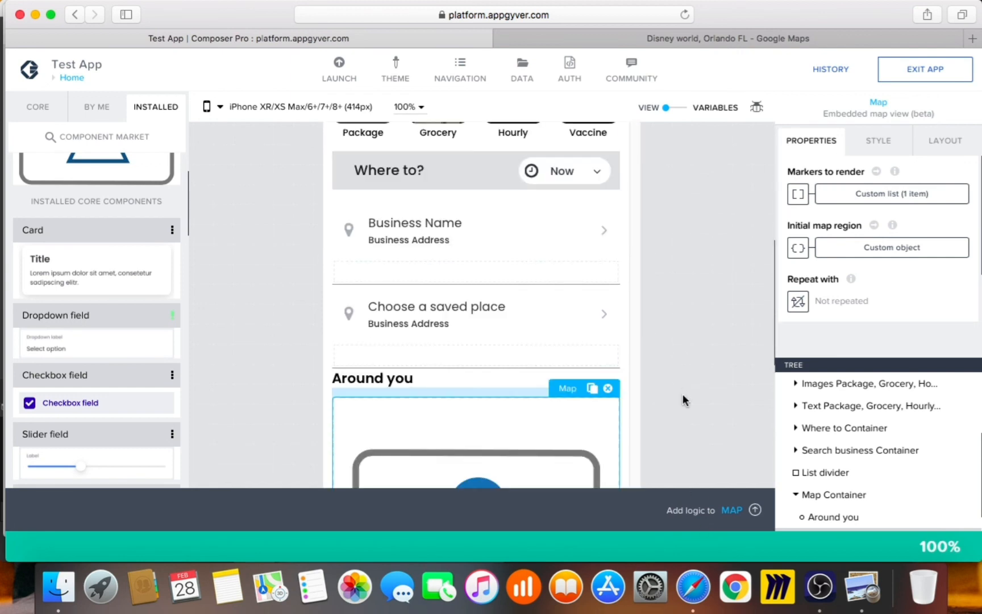
Step: Bring up the Test App preview window and the uber app ss.jpg reference screenshot side by side
{"action": "left_click", "coordinate": [690, 584]}
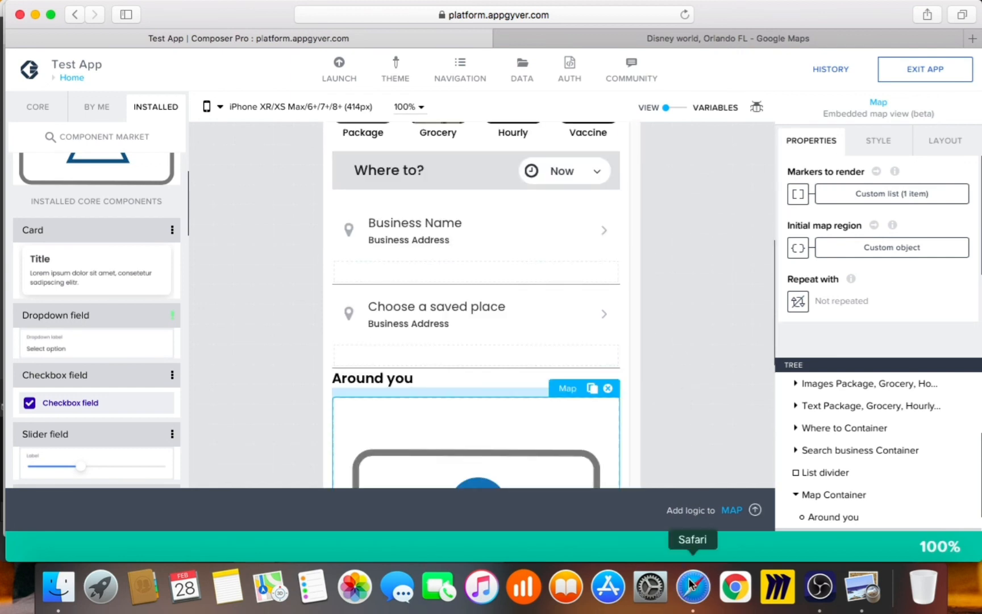
{"action": "right_click", "coordinate": [691, 582]}
{"action": "left_click", "coordinate": [715, 403]}
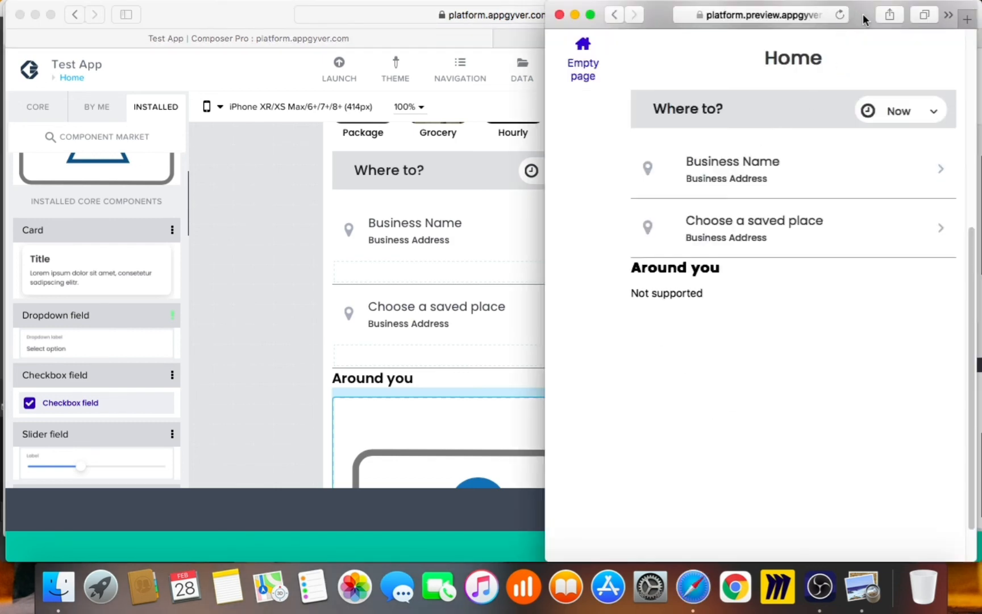
{"action": "mouse_move", "coordinate": [863, 13]}
{"action": "left_mouse_down"}
{"action": "mouse_move", "coordinate": [430, 40]}
{"action": "mouse_move", "coordinate": [323, 13]}
{"action": "mouse_move", "coordinate": [868, 5]}
{"action": "left_mouse_up"}
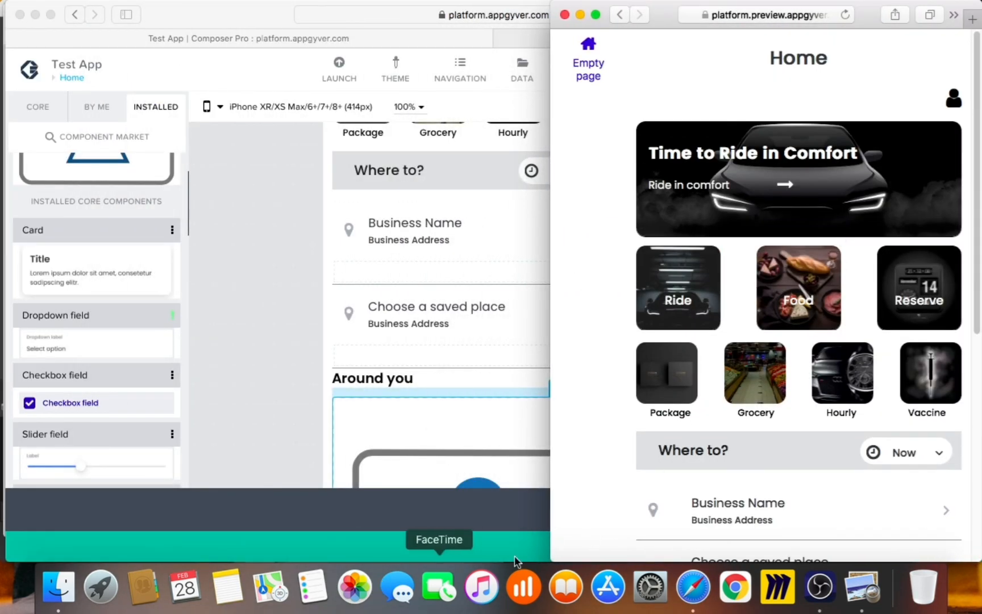
{"action": "left_click", "coordinate": [852, 583]}
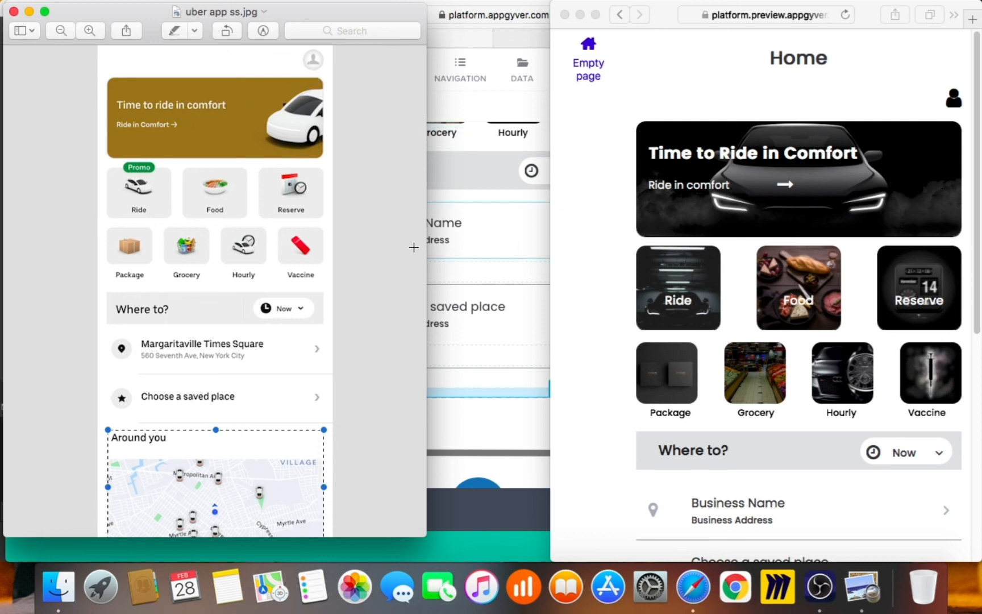
Step: Compare the preview's Where to?, saved place and Around you sections with the Uber reference, and return to the Home page in the composer
{"action": "scroll", "coordinate": [666, 406], "scroll_direction": "down", "scroll_amount": 5}
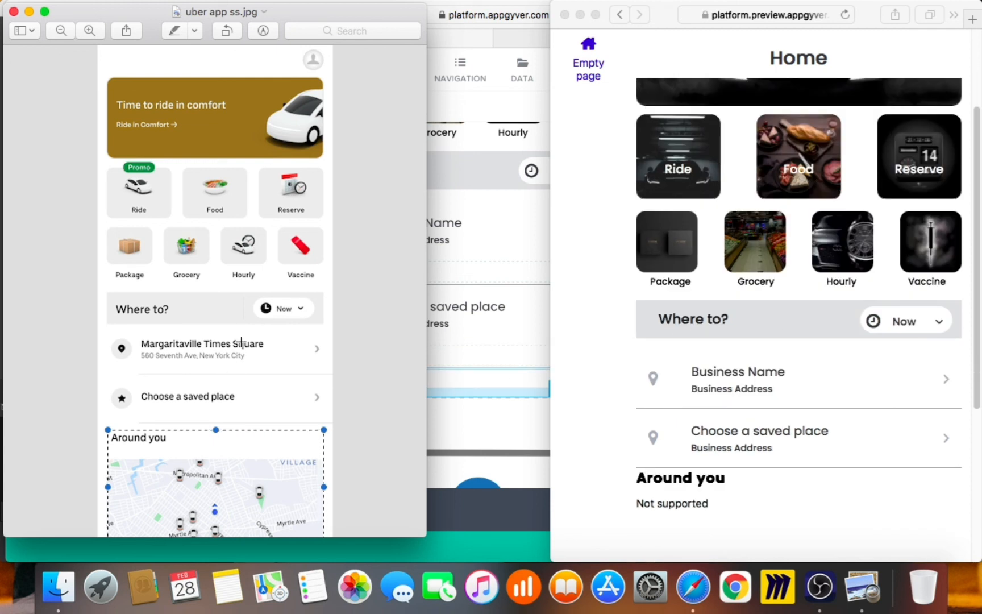
{"action": "left_click_drag", "start_coordinate": [244, 294], "coordinate": [249, 324]}
{"action": "left_click", "coordinate": [298, 330]}
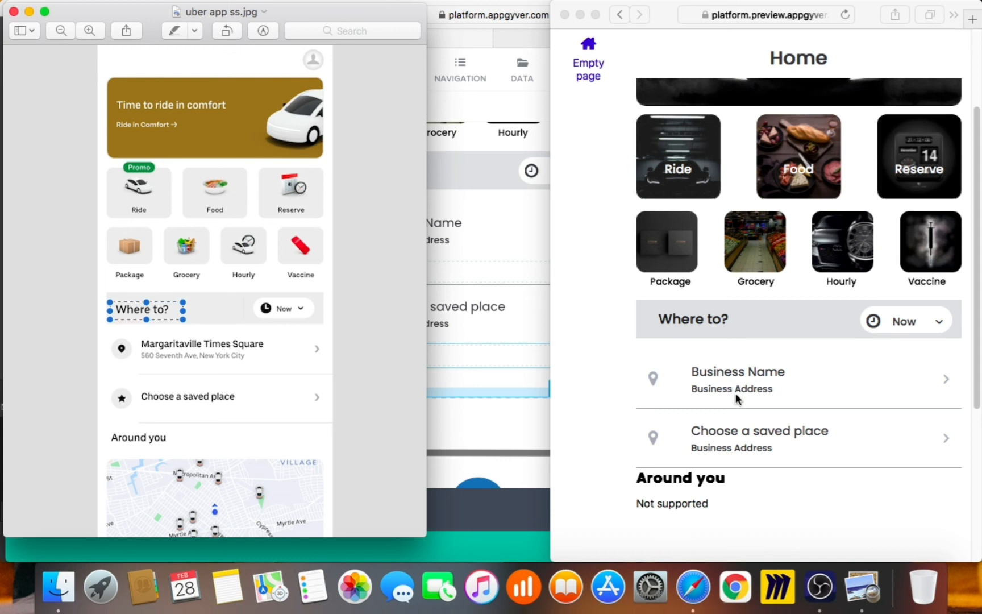
{"action": "scroll", "coordinate": [736, 393], "scroll_direction": "down", "scroll_amount": 1}
{"action": "scroll", "coordinate": [737, 394], "scroll_direction": "down", "scroll_amount": 1}
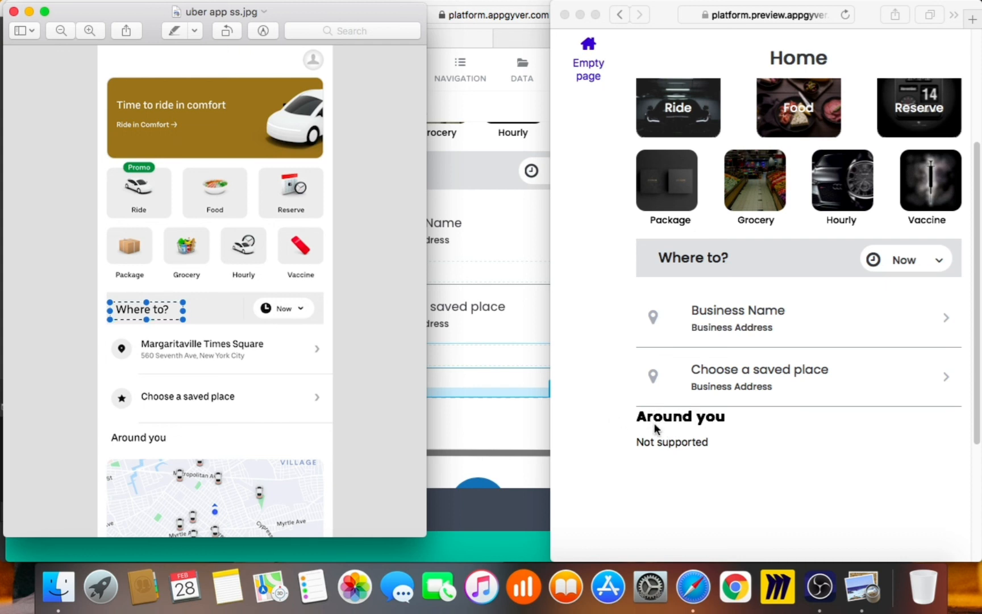
{"action": "left_click", "coordinate": [467, 380]}
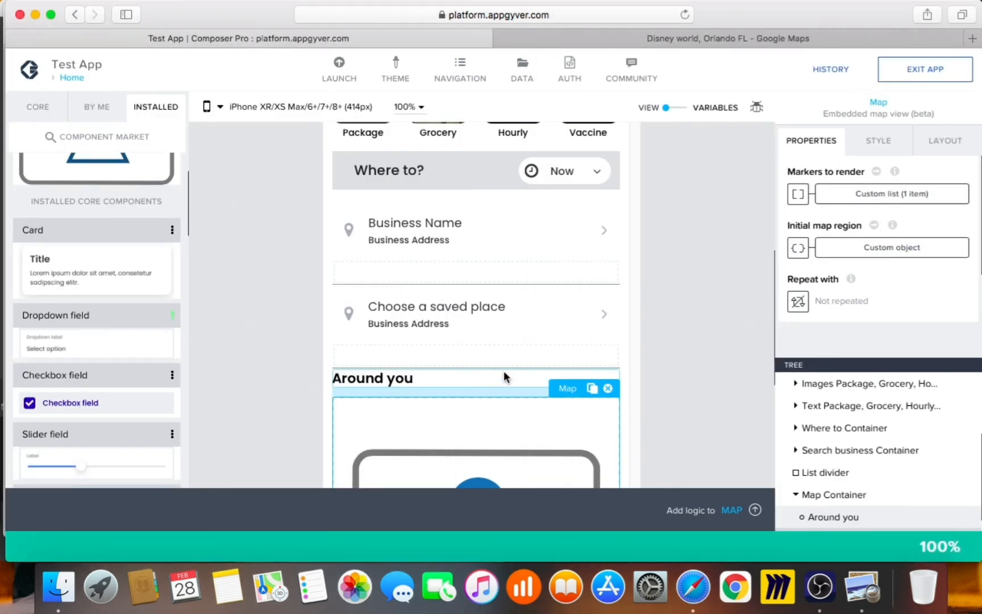
{"action": "left_click", "coordinate": [680, 348]}
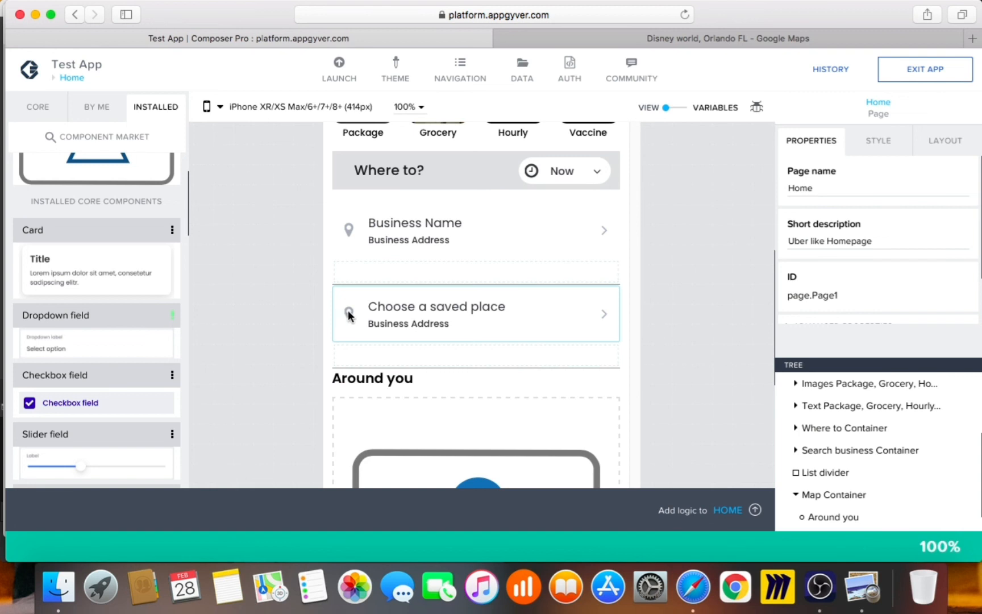